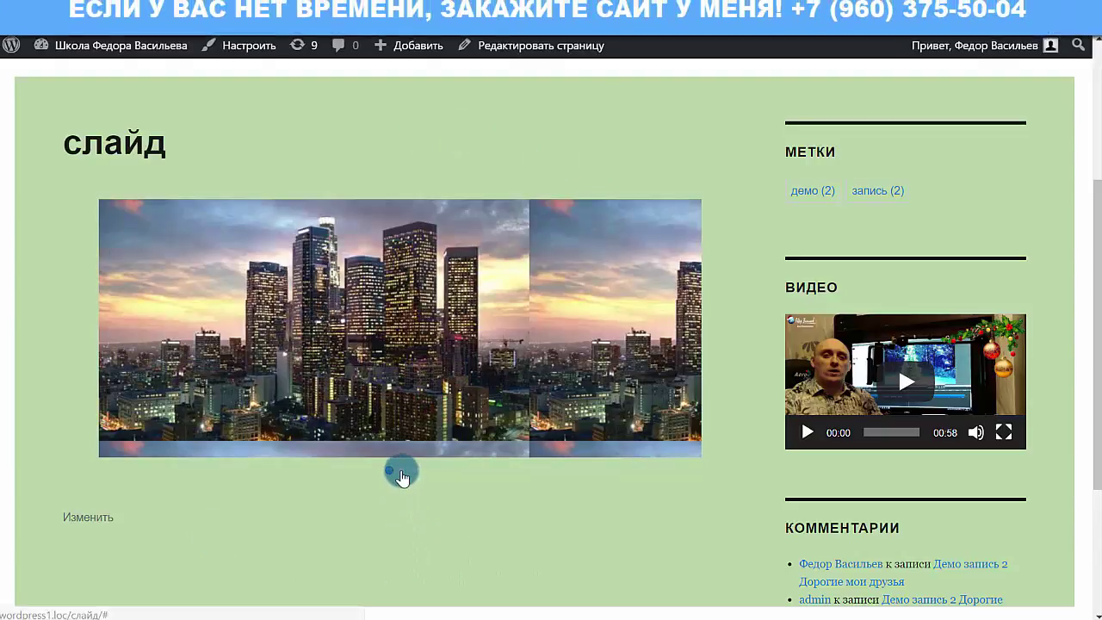
# Cycle the слайд page slider through its second, third, first and second images
pyautogui.click(402, 472)
pyautogui.click(414, 472)
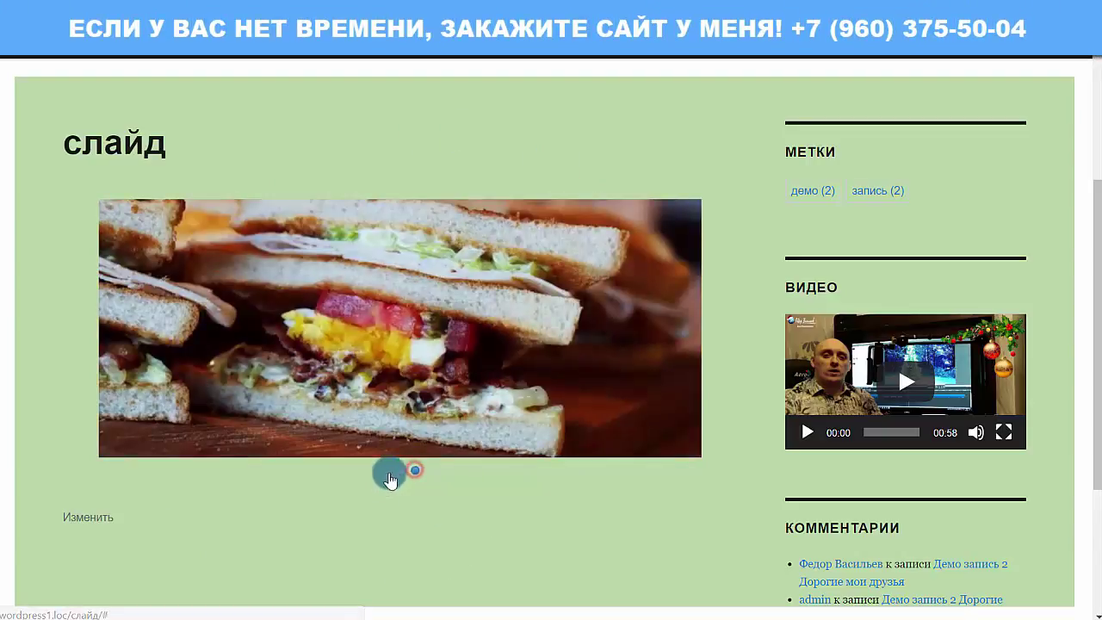
pyautogui.click(390, 471)
pyautogui.click(403, 471)
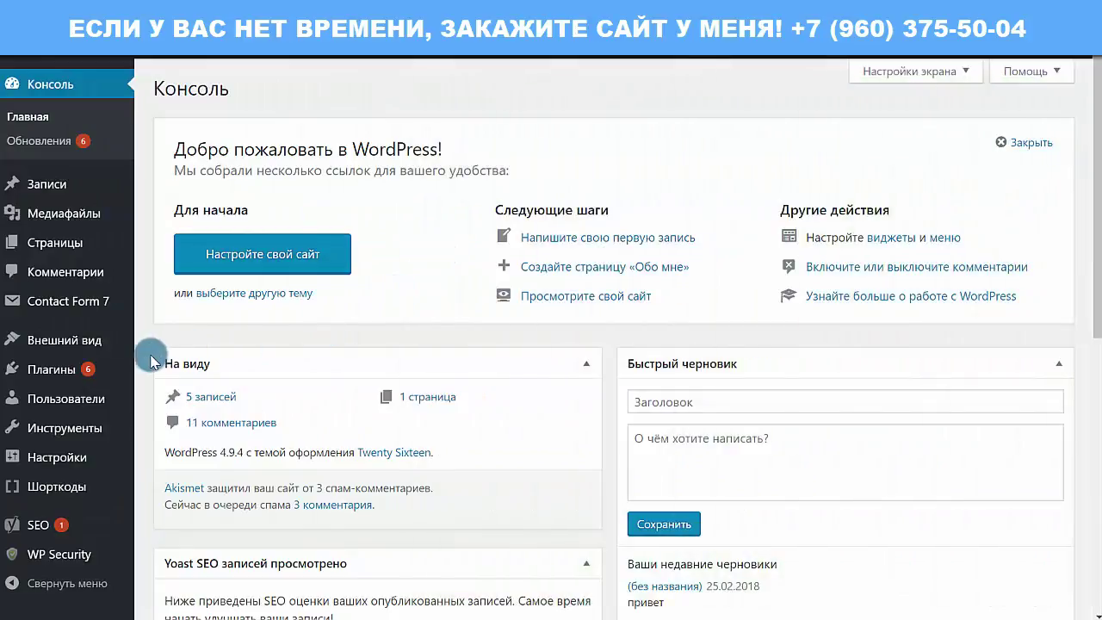
# Search the Add Plugins page for MetaSlider
pyautogui.moveTo(128, 381)
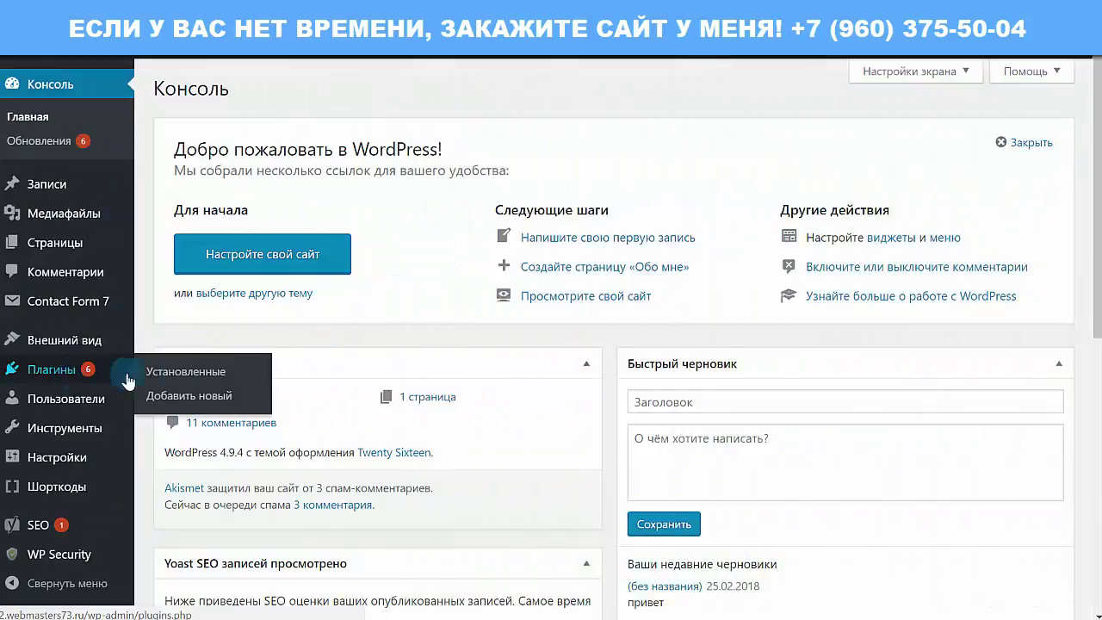
pyautogui.click(181, 397)
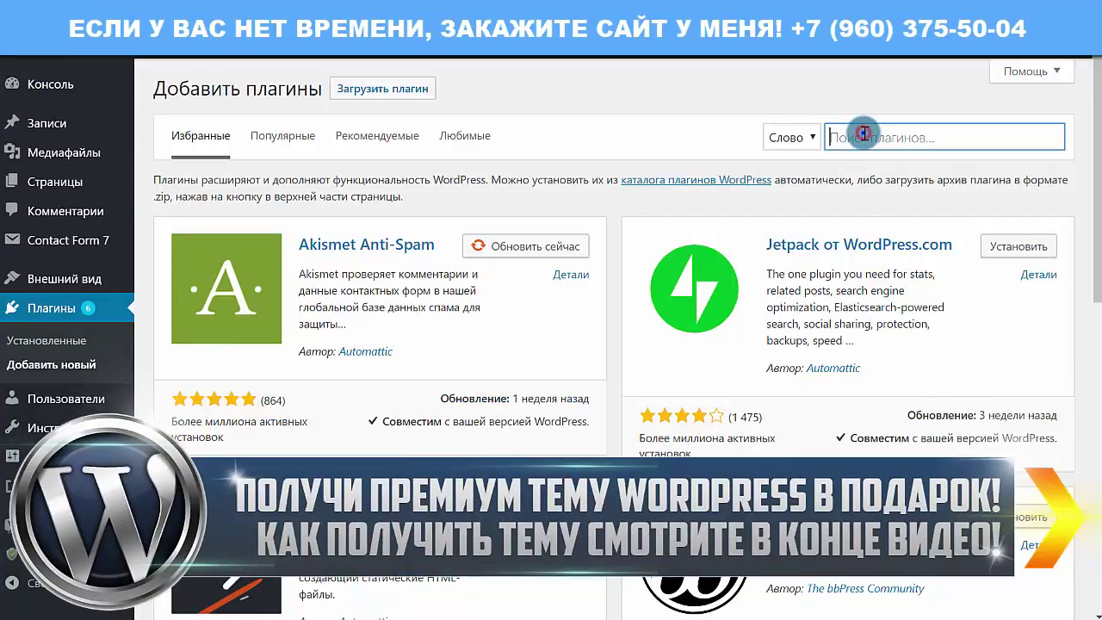
pyautogui.rightClick(862, 134)
pyautogui.click(908, 231)
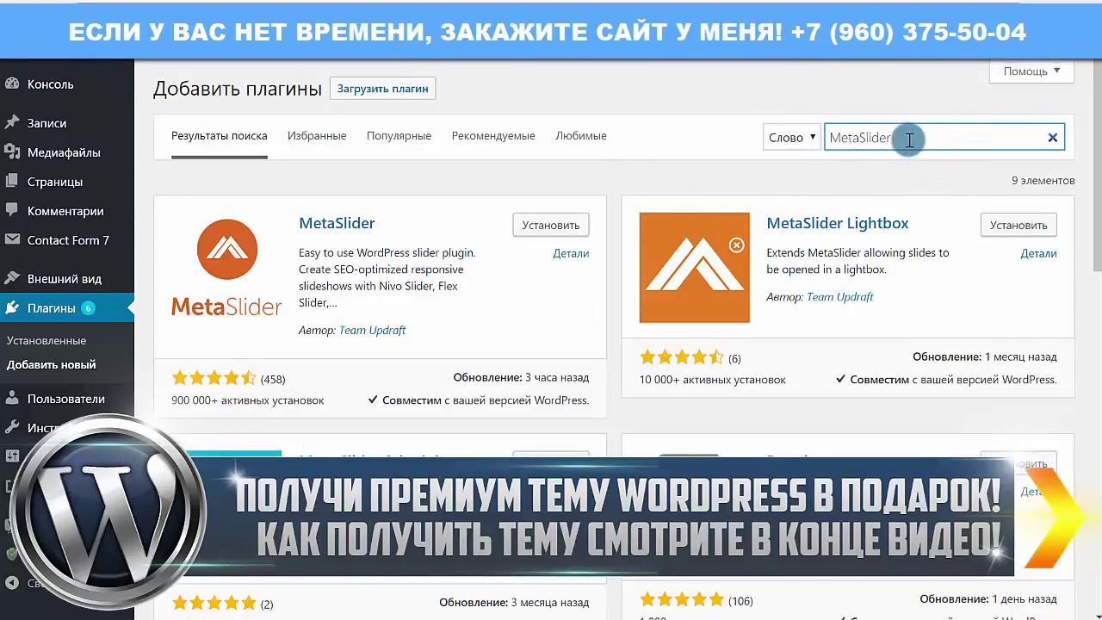
# Check MetaSlider's active installs and last update date, then install it
pyautogui.moveTo(907, 138); pyautogui.dragTo(727, 131)
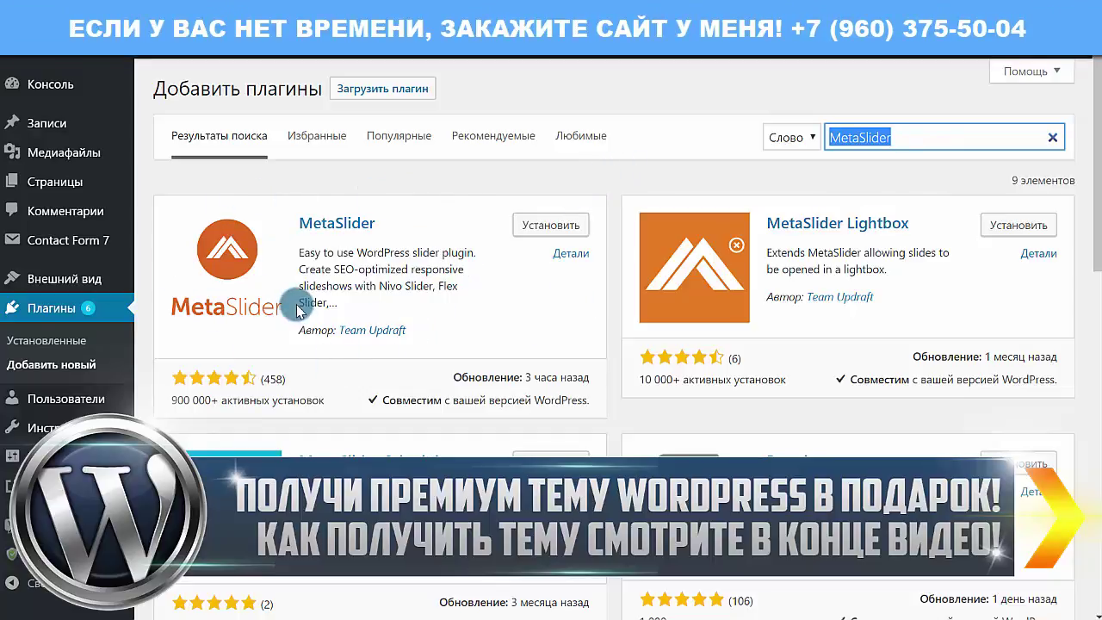
pyautogui.moveTo(181, 401); pyautogui.dragTo(324, 400)
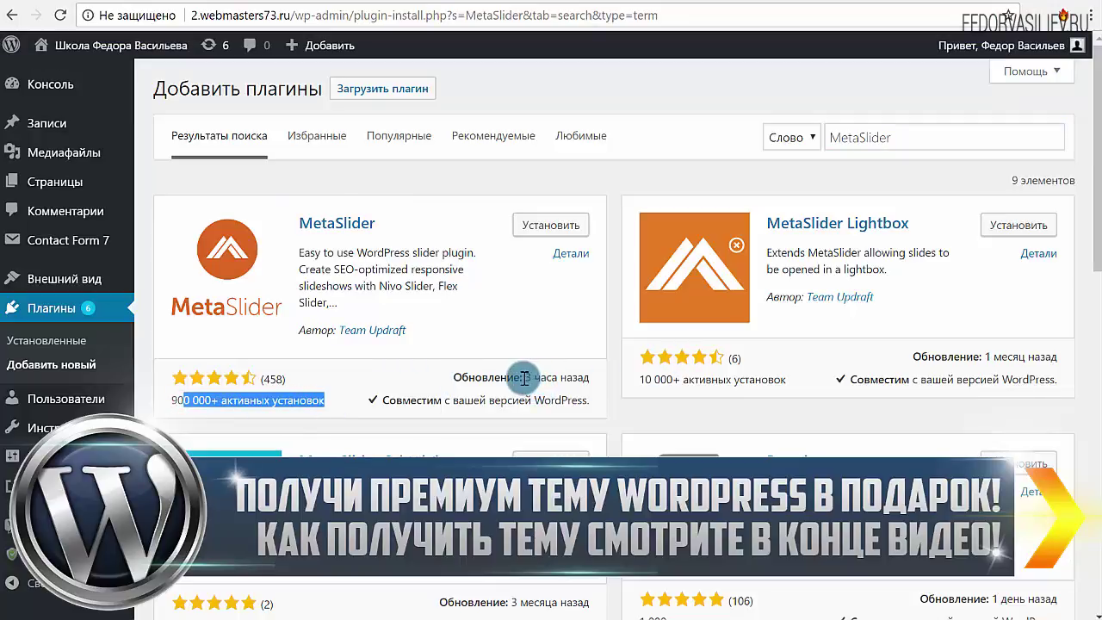
pyautogui.moveTo(525, 377); pyautogui.dragTo(591, 377)
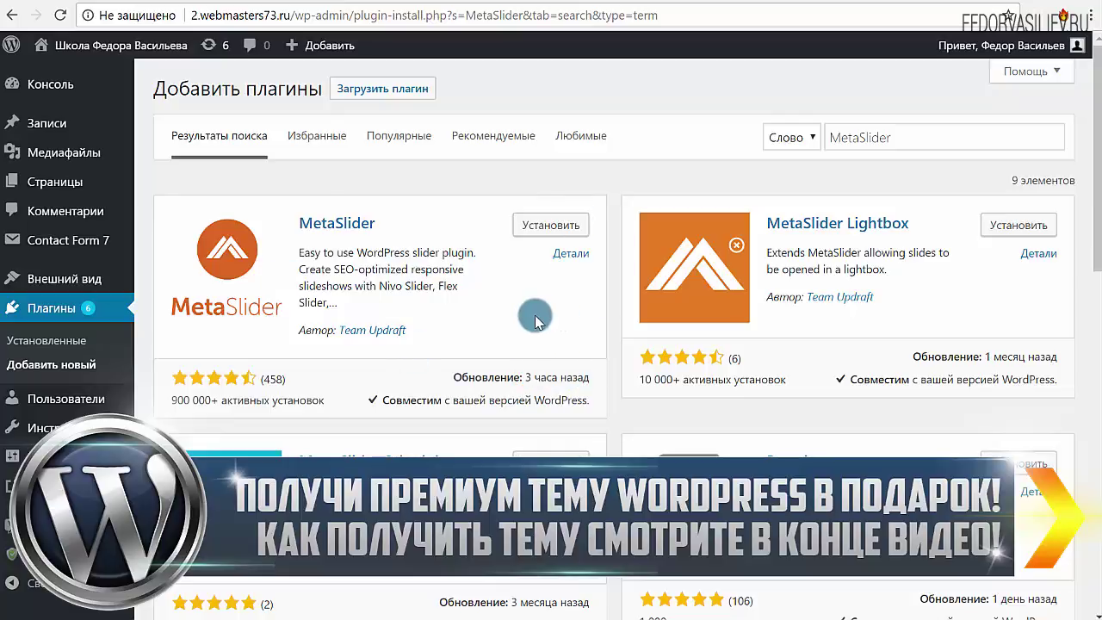
pyautogui.click(529, 225)
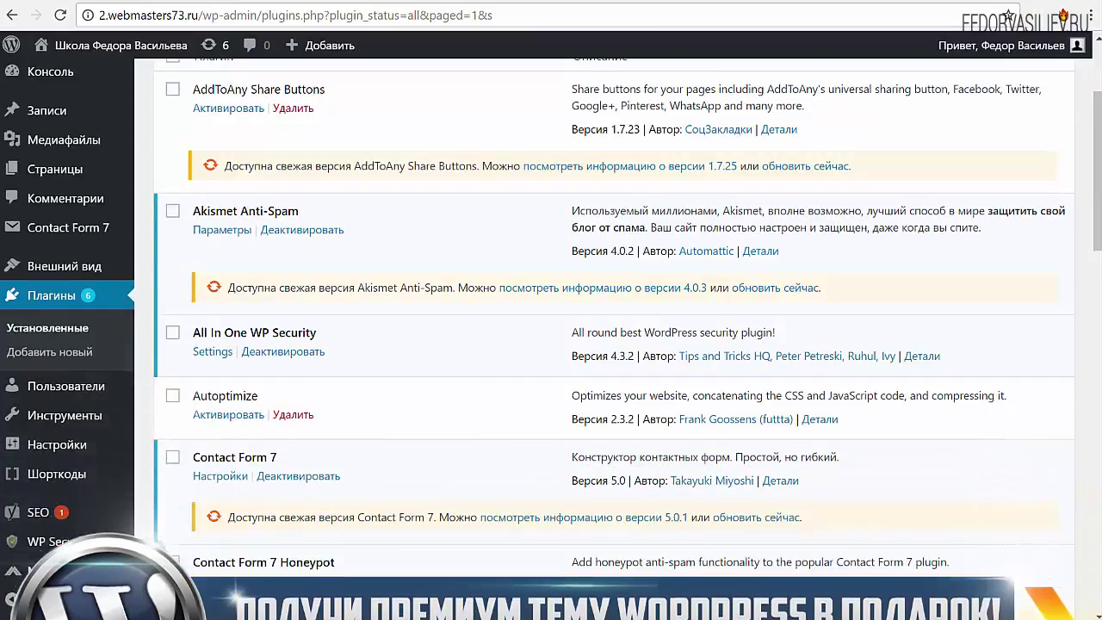
# From the MetaSlider welcome screen, add a second empty 'New Slideshow' with + New
pyautogui.moveTo(58, 583)
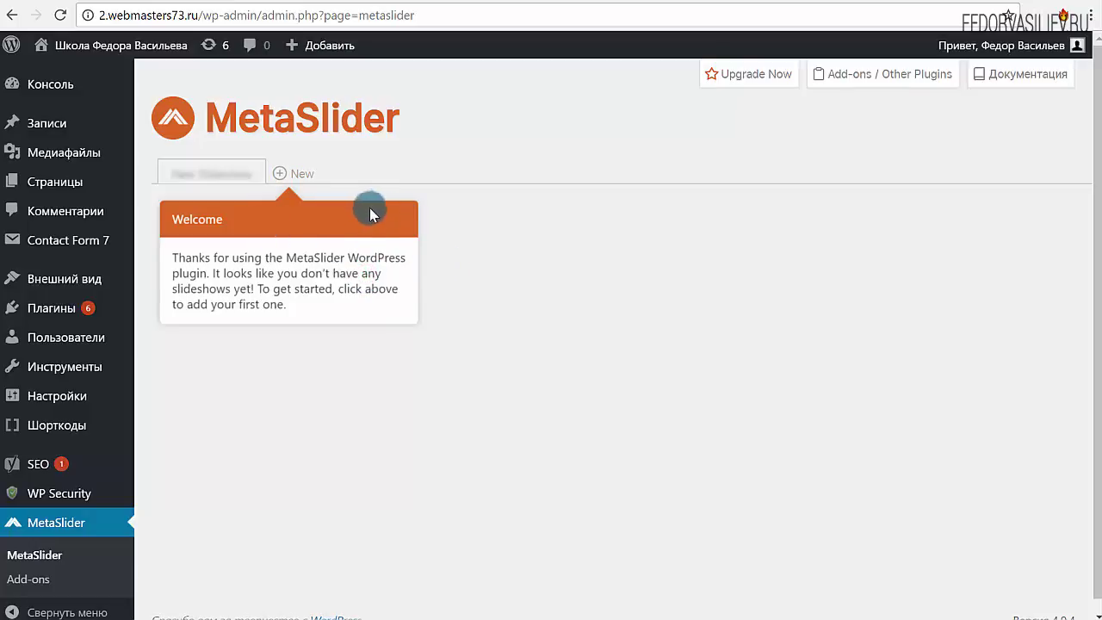
pyautogui.moveTo(288, 307); pyautogui.dragTo(197, 221)
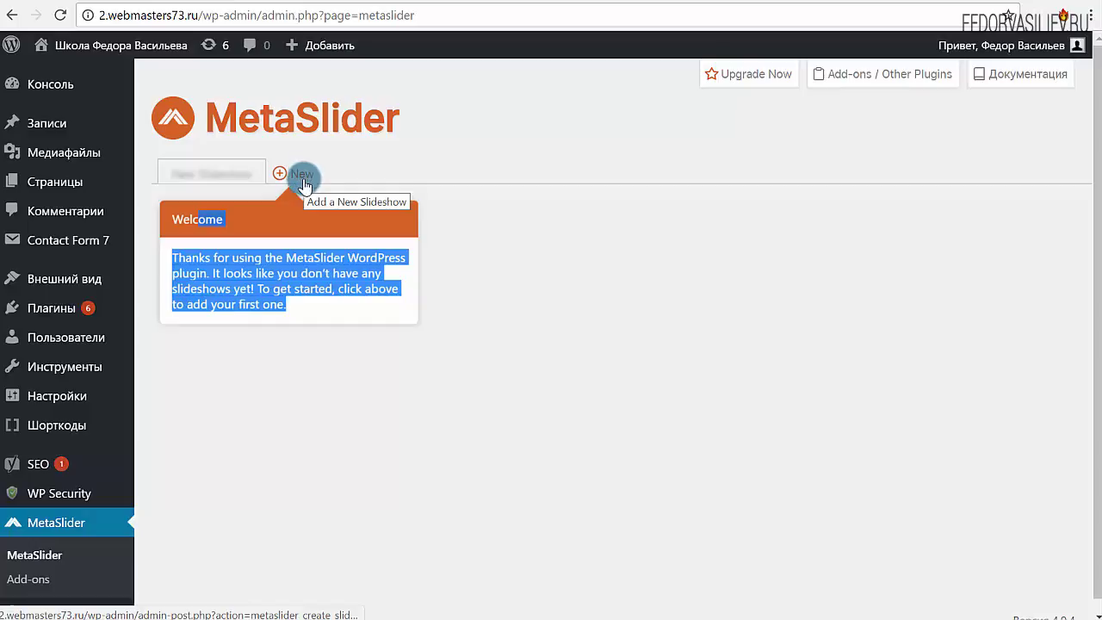
pyautogui.click(287, 173)
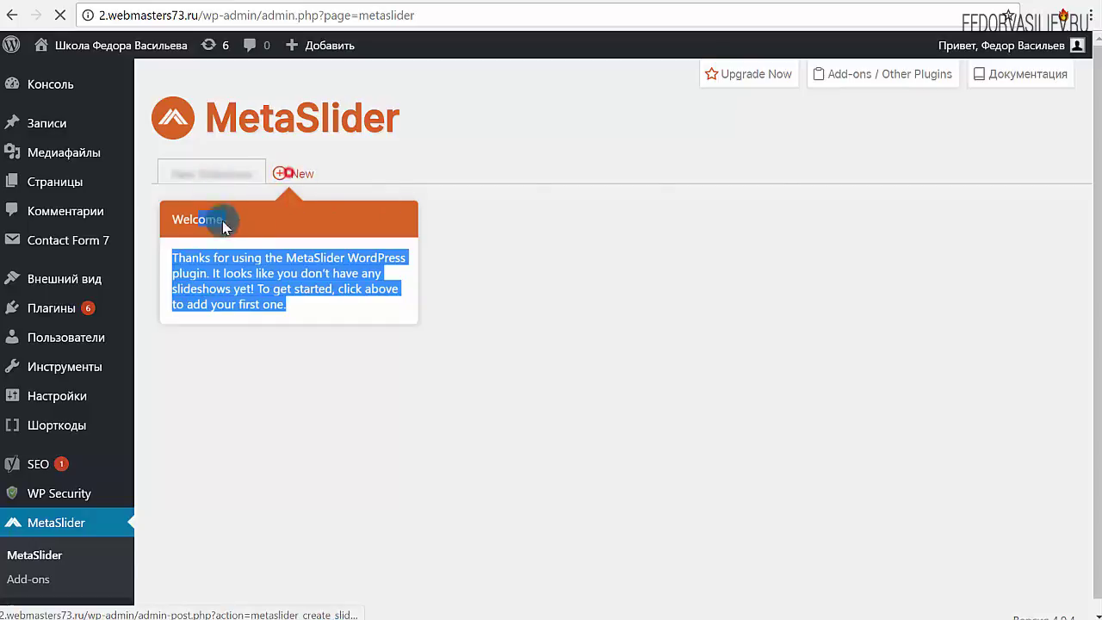
pyautogui.click(301, 174)
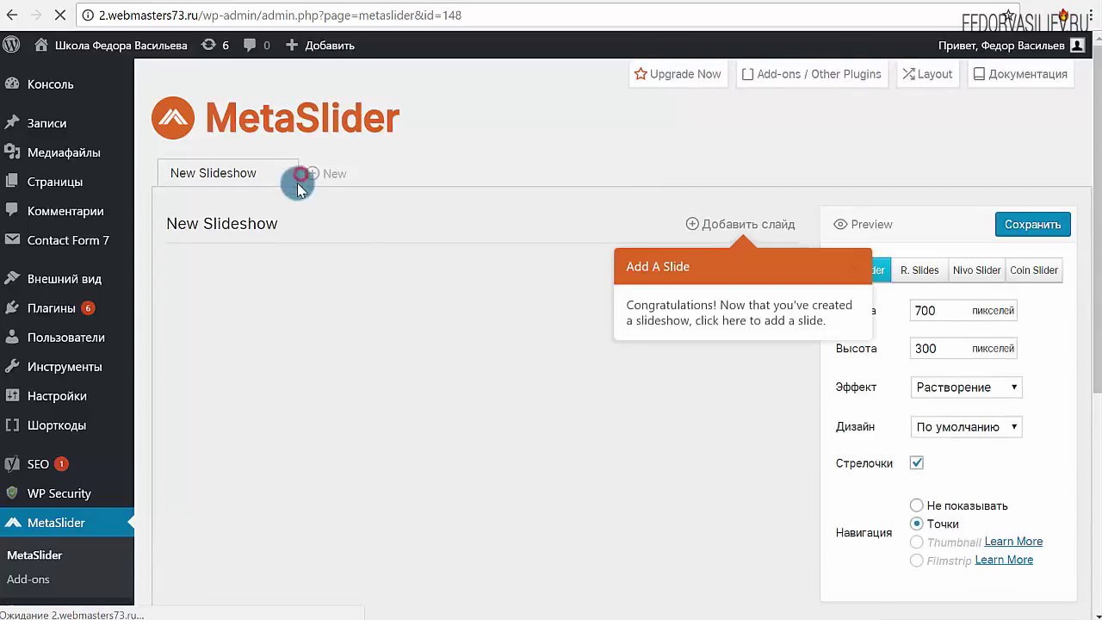
# Finish the MetaSlider tour and switch to the second New Slideshow
pyautogui.click(859, 273)
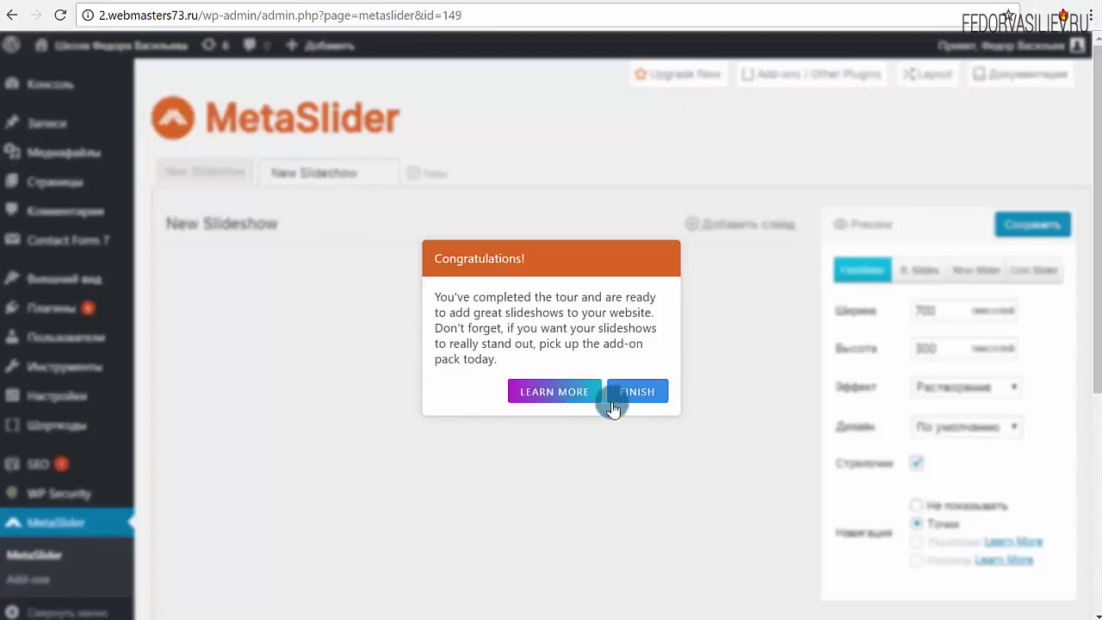
pyautogui.click(631, 391)
pyautogui.click(208, 172)
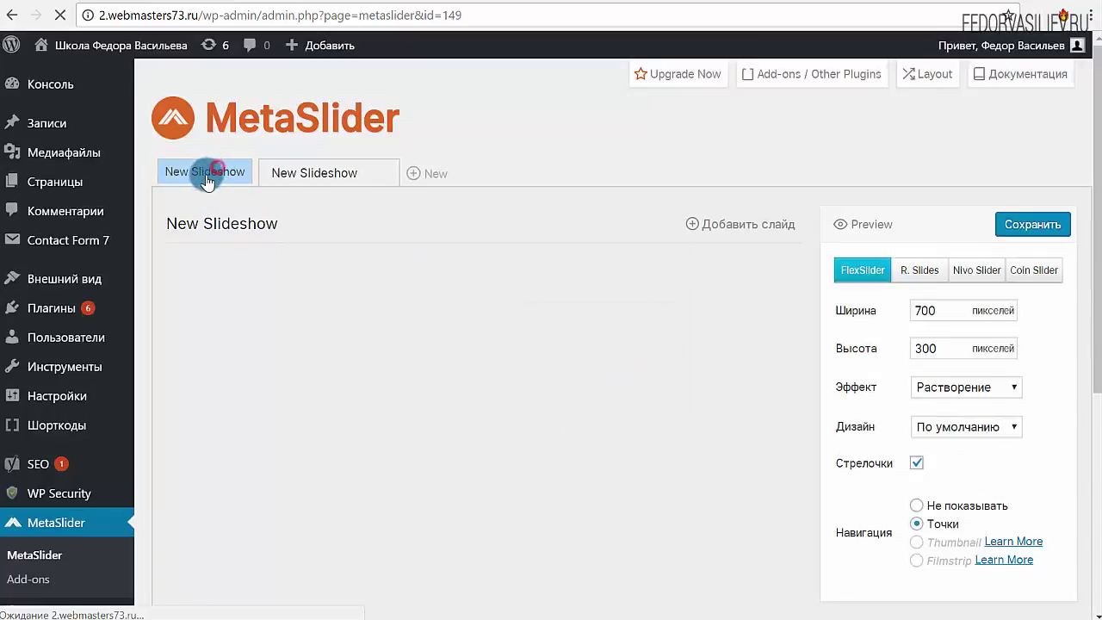
pyautogui.click(355, 173)
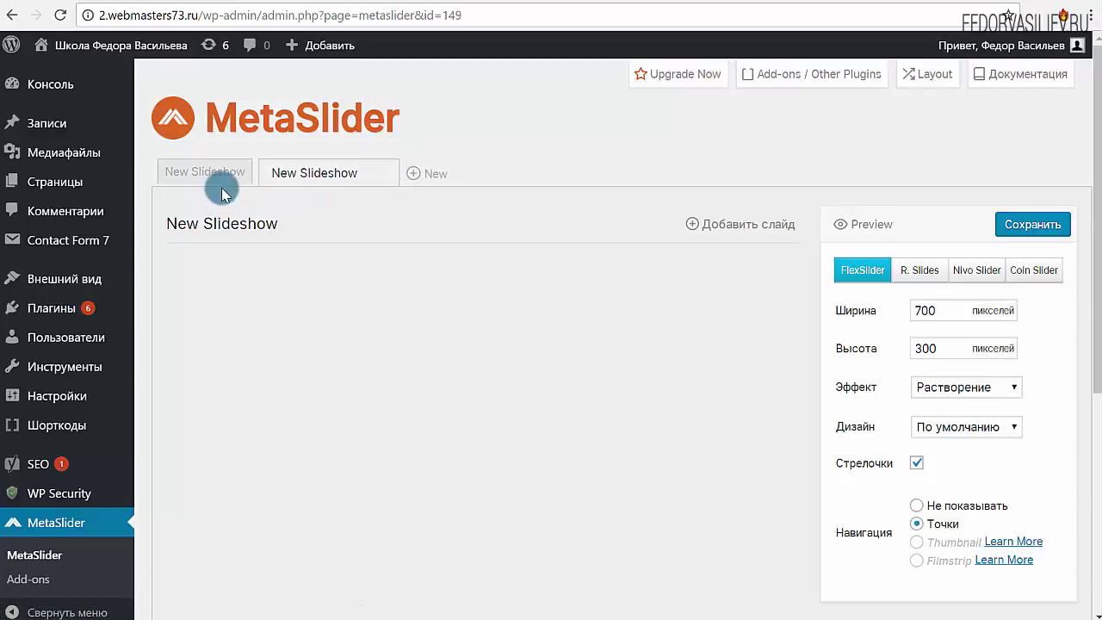
# Delete the second empty New Slideshow (id 149), leaving its title unchanged
pyautogui.click(302, 173)
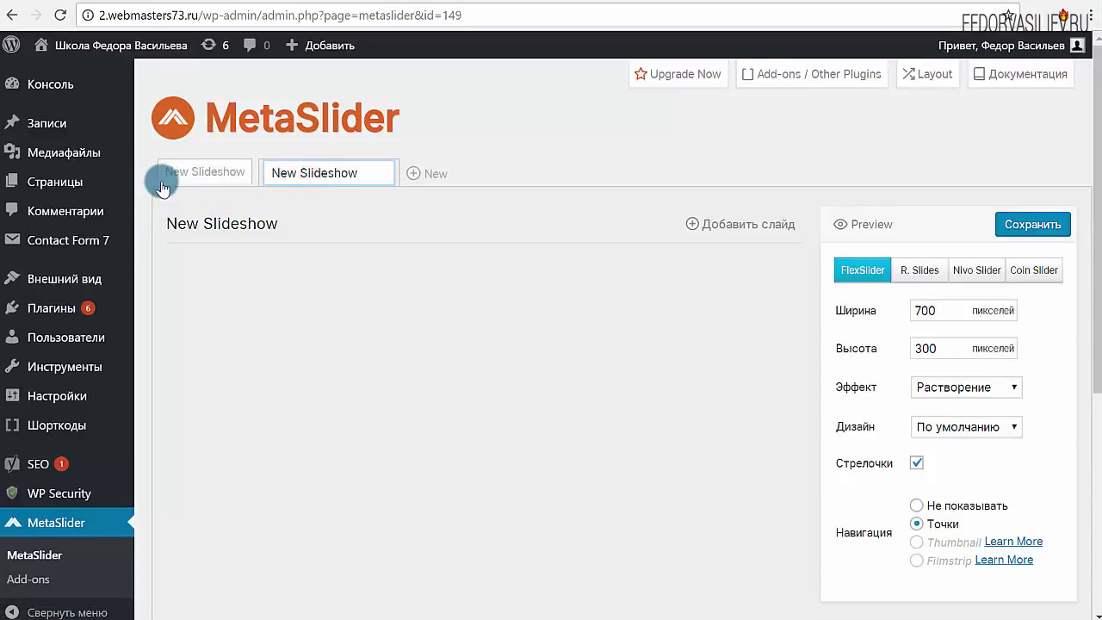
pyautogui.click(568, 171)
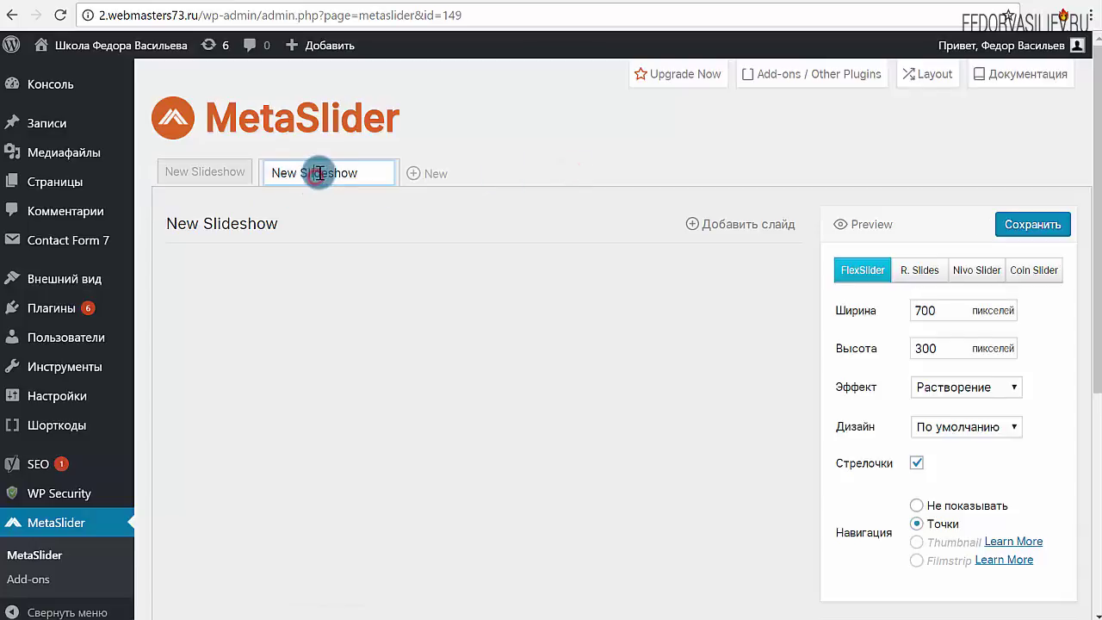
pyautogui.scroll(-4, 863, 404)
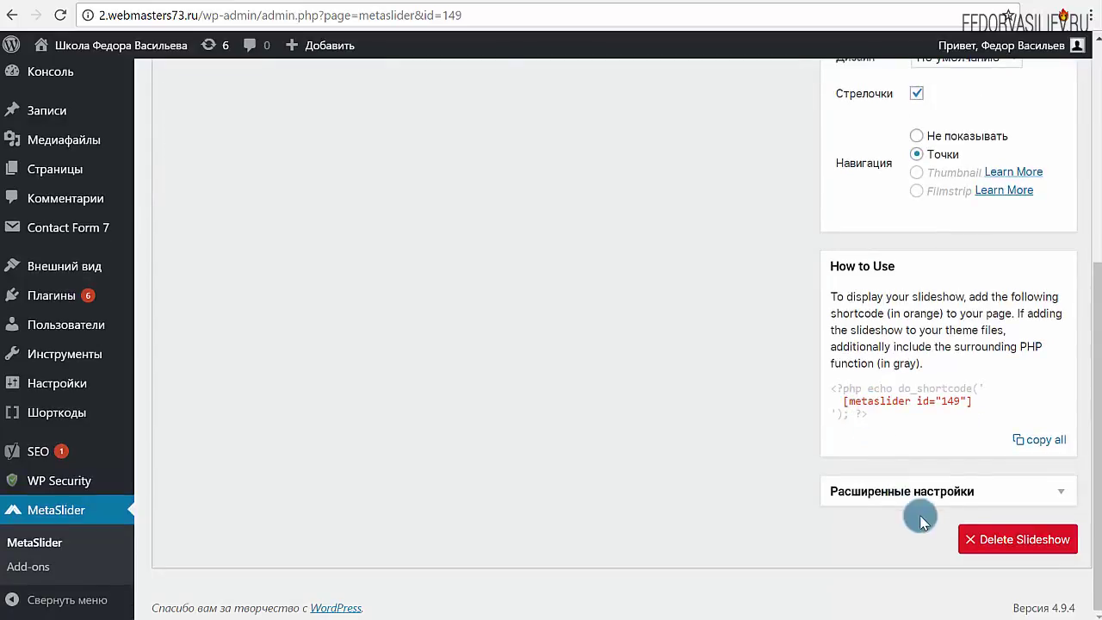
pyautogui.click(991, 541)
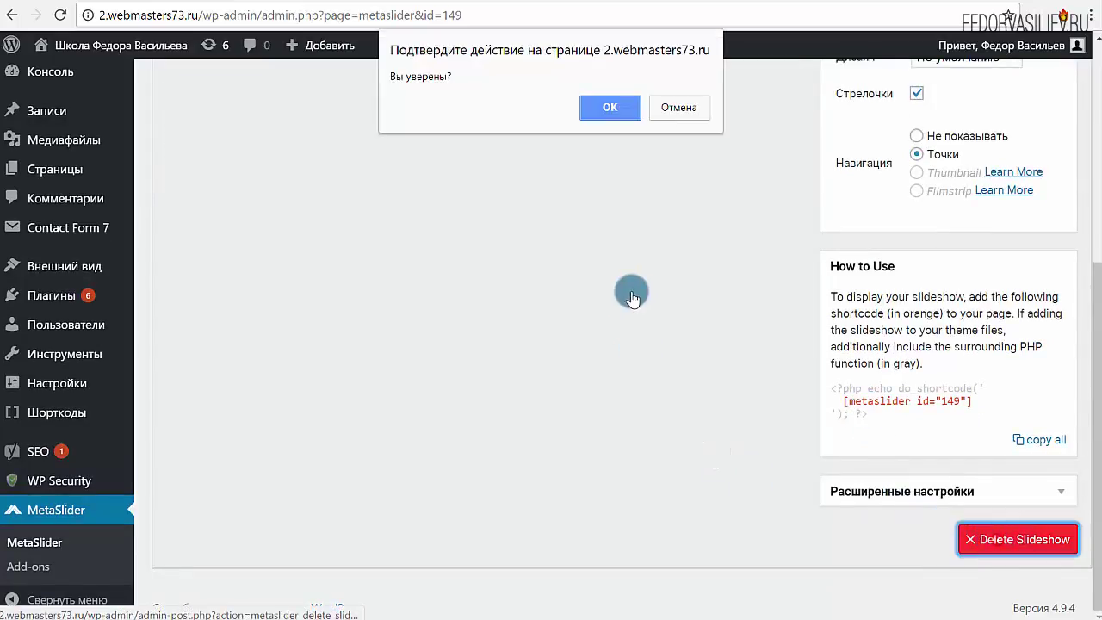
pyautogui.click(620, 114)
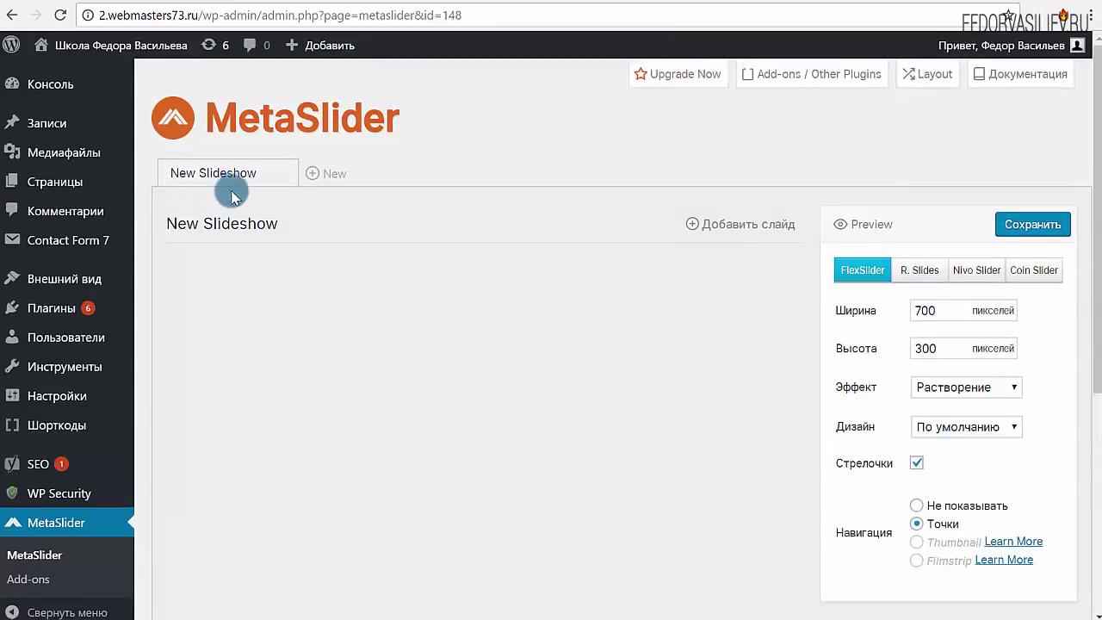
# Rename the remaining slideshow to '1 слайд' and save it
pyautogui.click(247, 167)
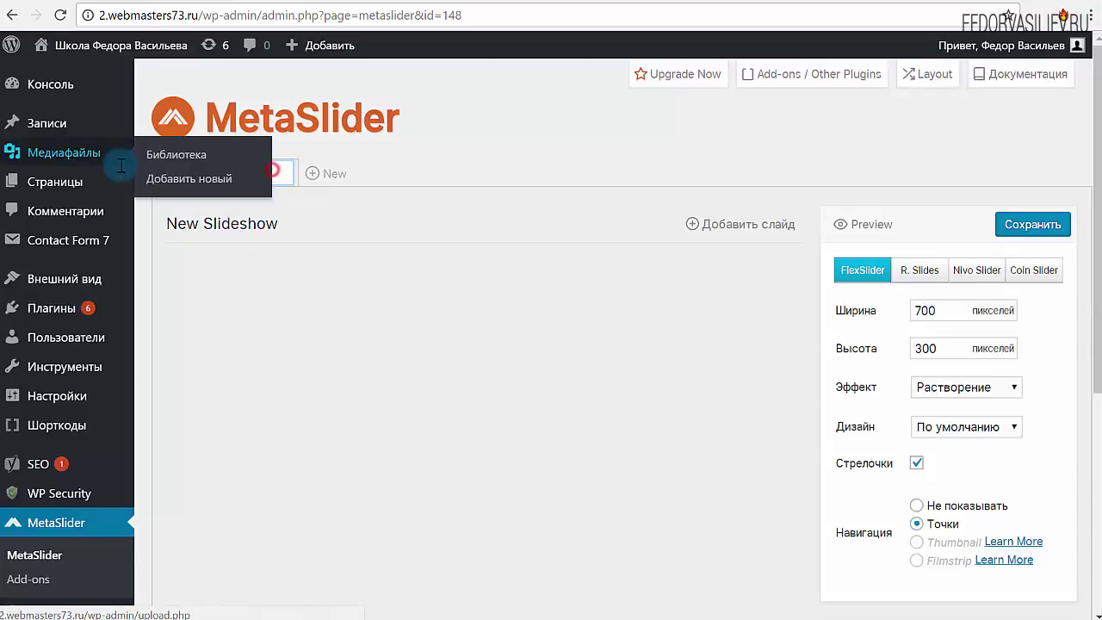
pyautogui.hotkey('ctrl', 'a')
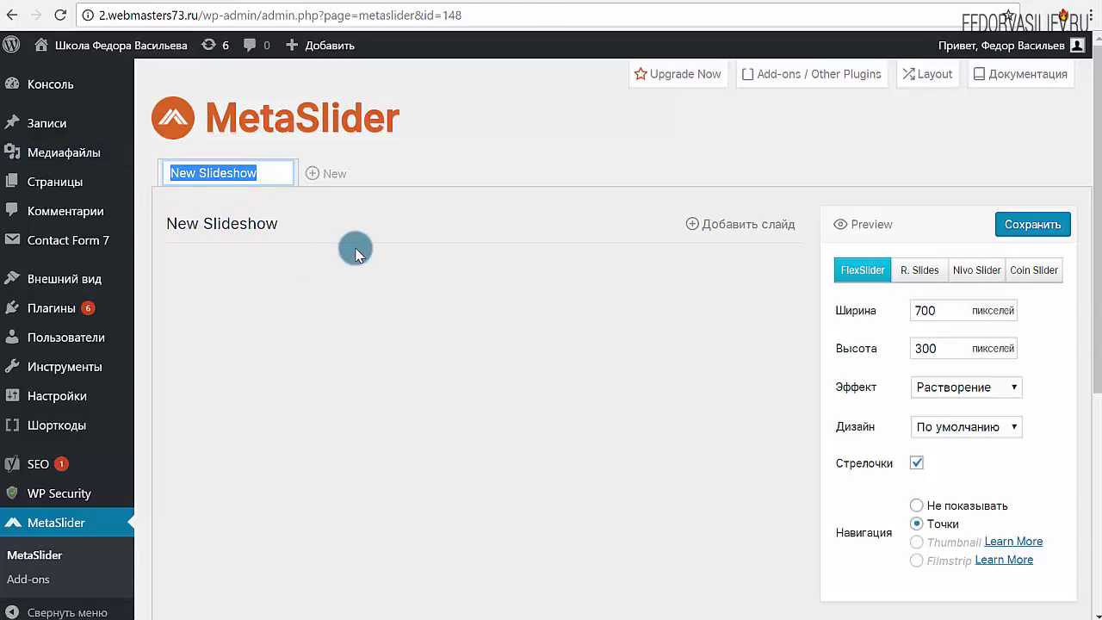
pyautogui.write('1 слайд')
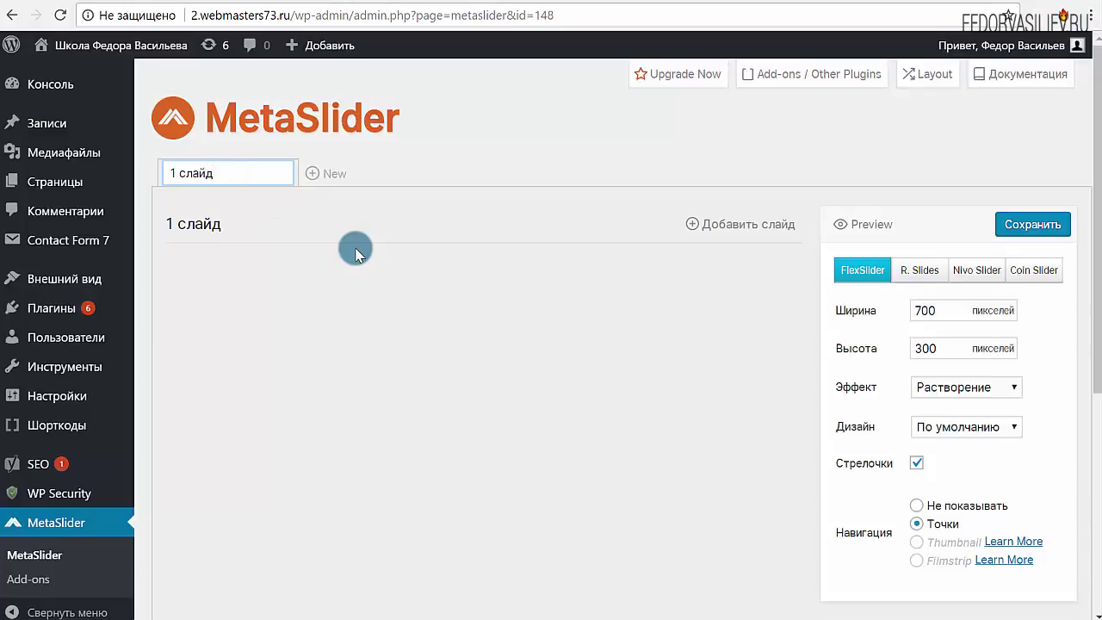
pyautogui.click(356, 253)
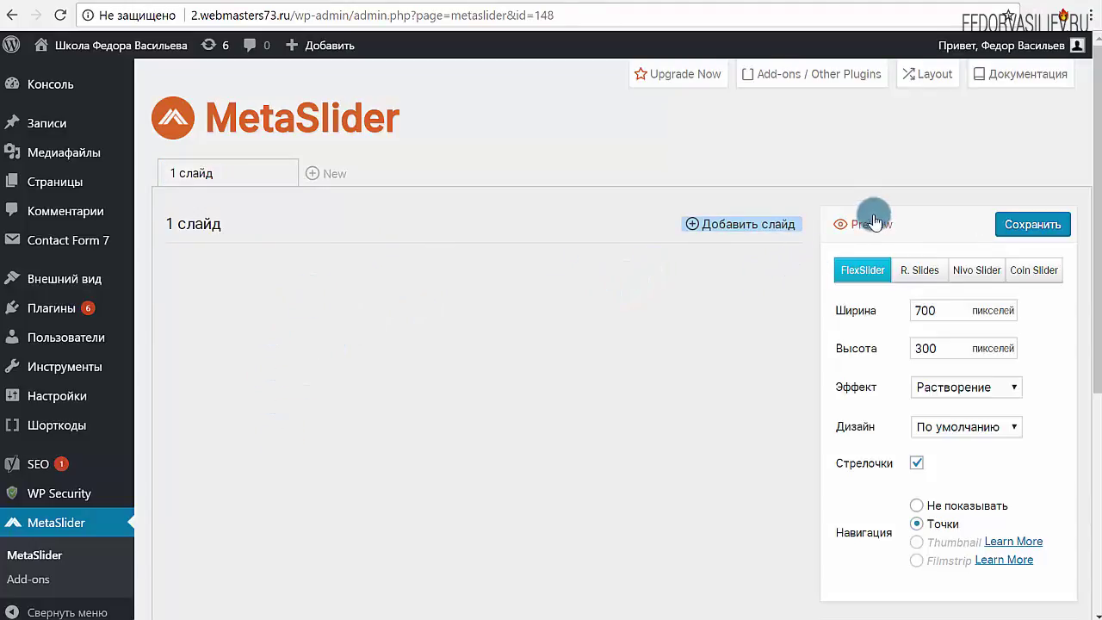
pyautogui.click(1004, 225)
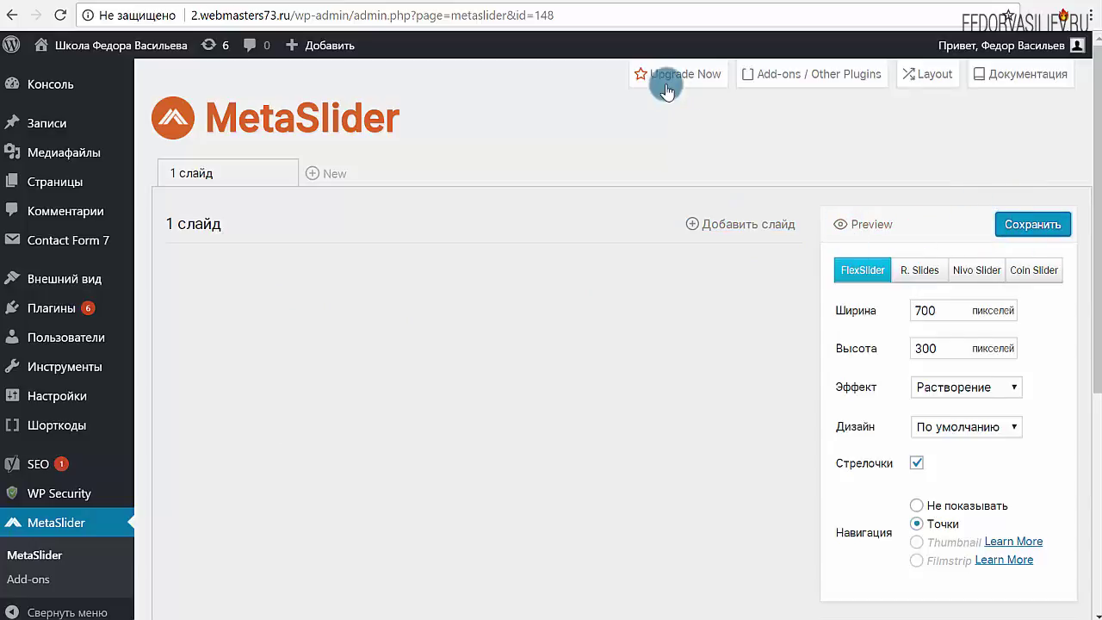
# Look through the MetaSlider add-ons page
pyautogui.click(37, 585)
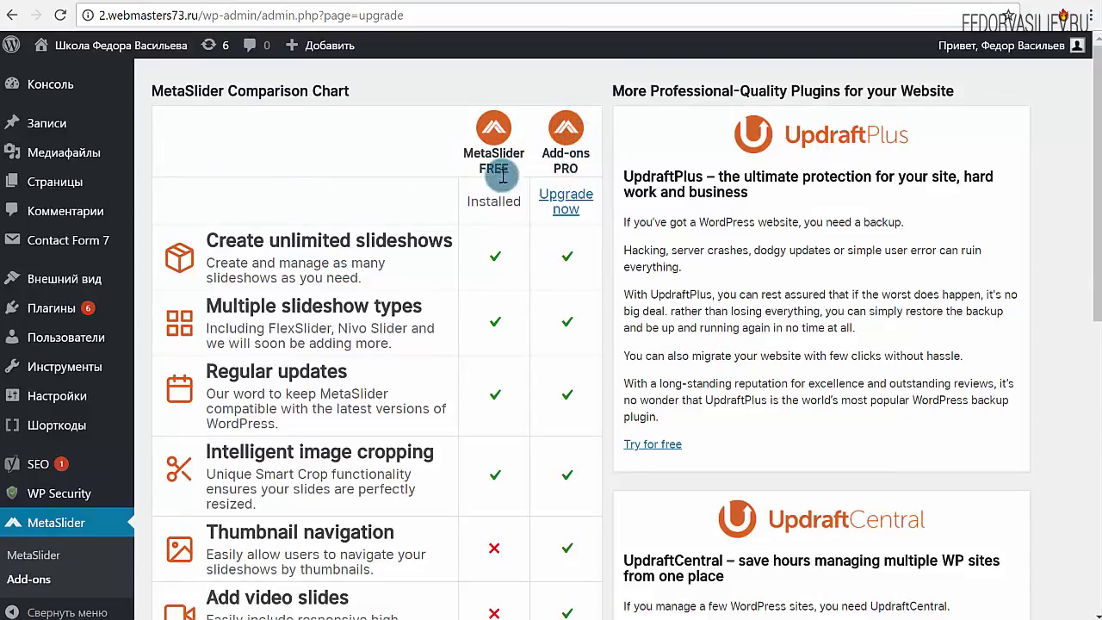
pyautogui.scroll(-2, 498, 206)
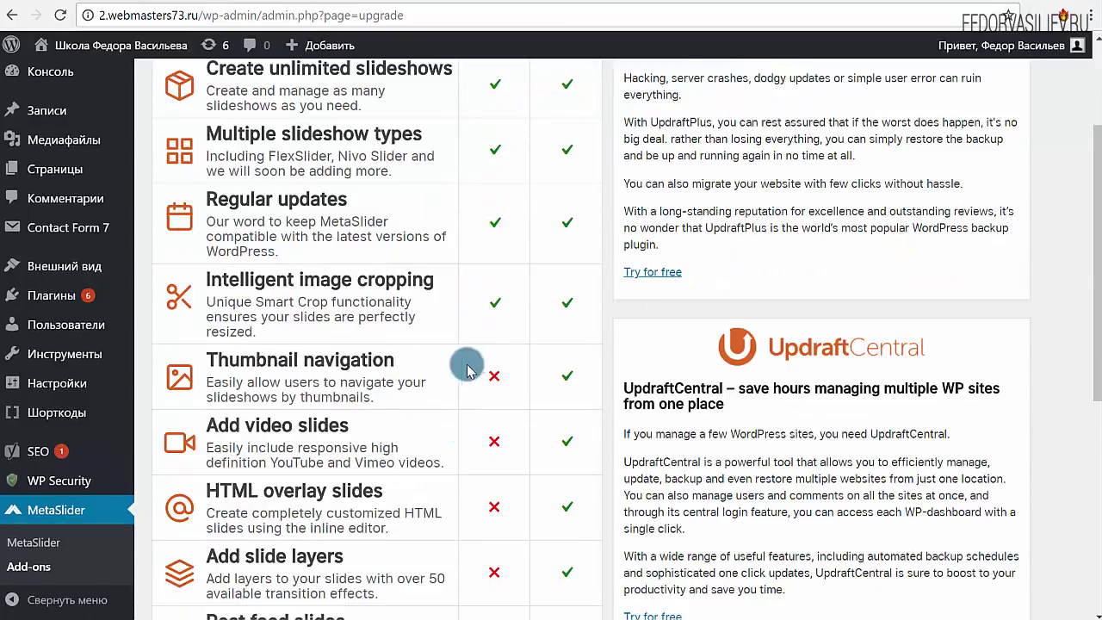
pyautogui.scroll(-2, 425, 318)
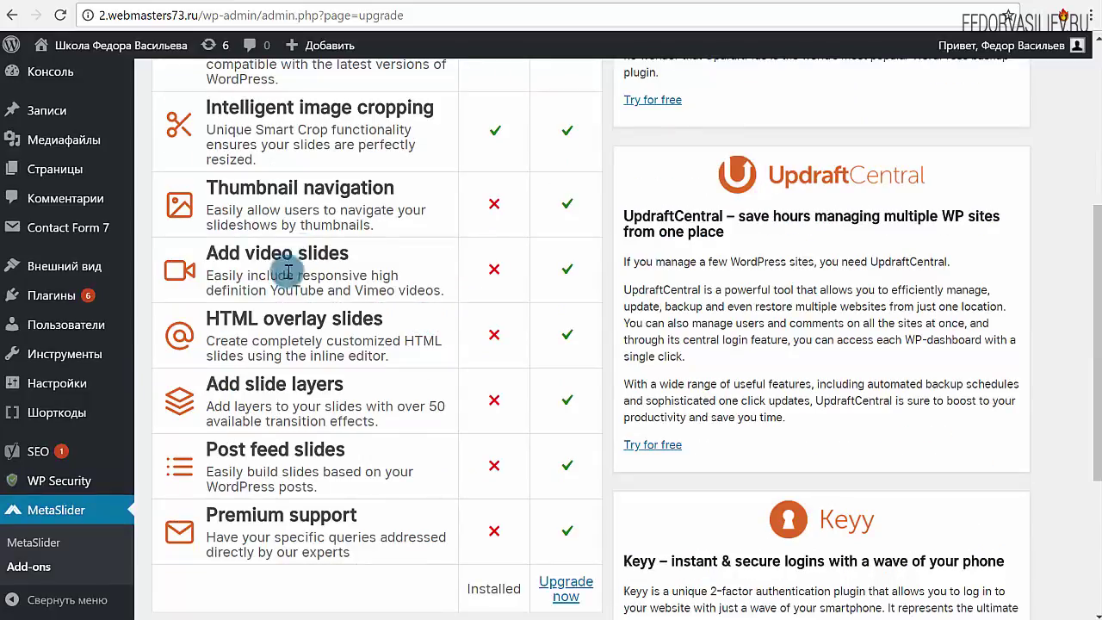
pyautogui.scroll(4, 426, 392)
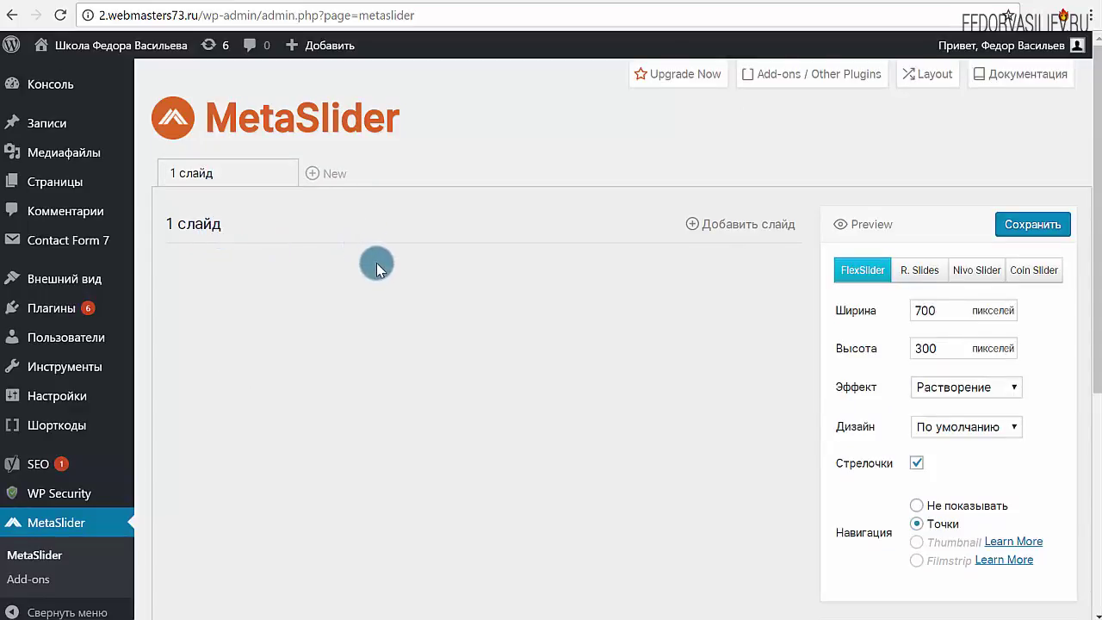
# Add the sandwich photo from the media library as the first slide
pyautogui.click(730, 226)
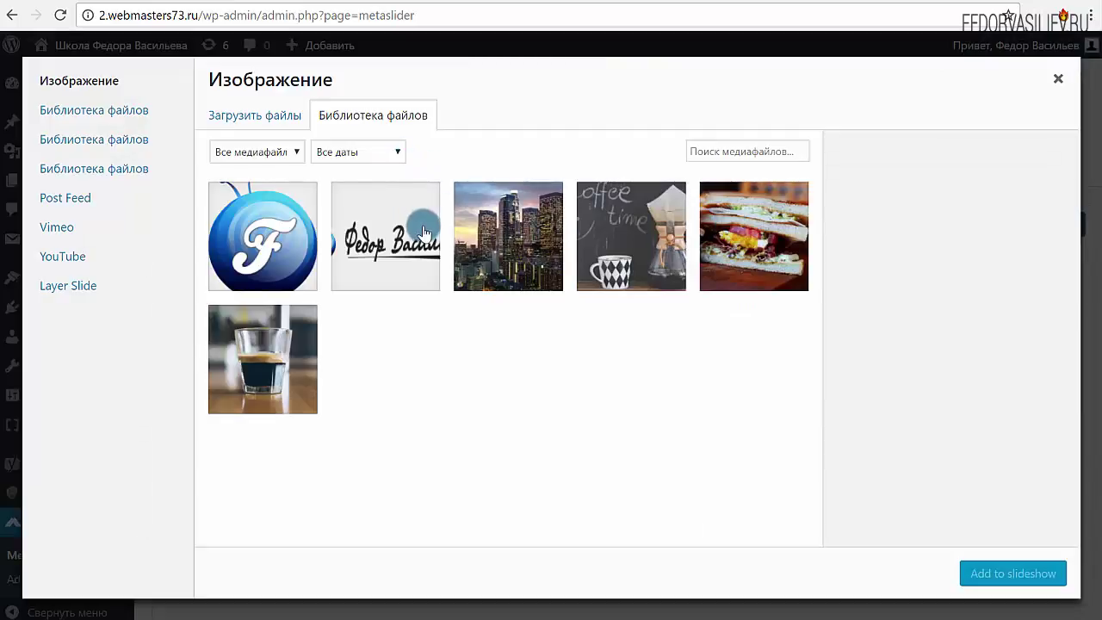
pyautogui.click(257, 117)
pyautogui.click(382, 129)
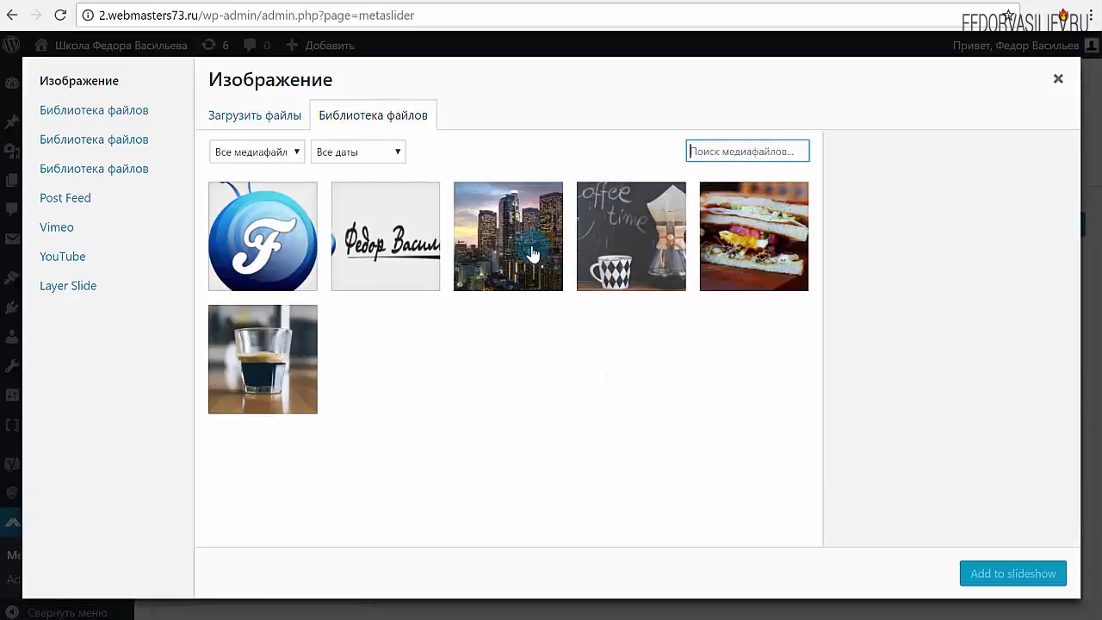
pyautogui.click(732, 283)
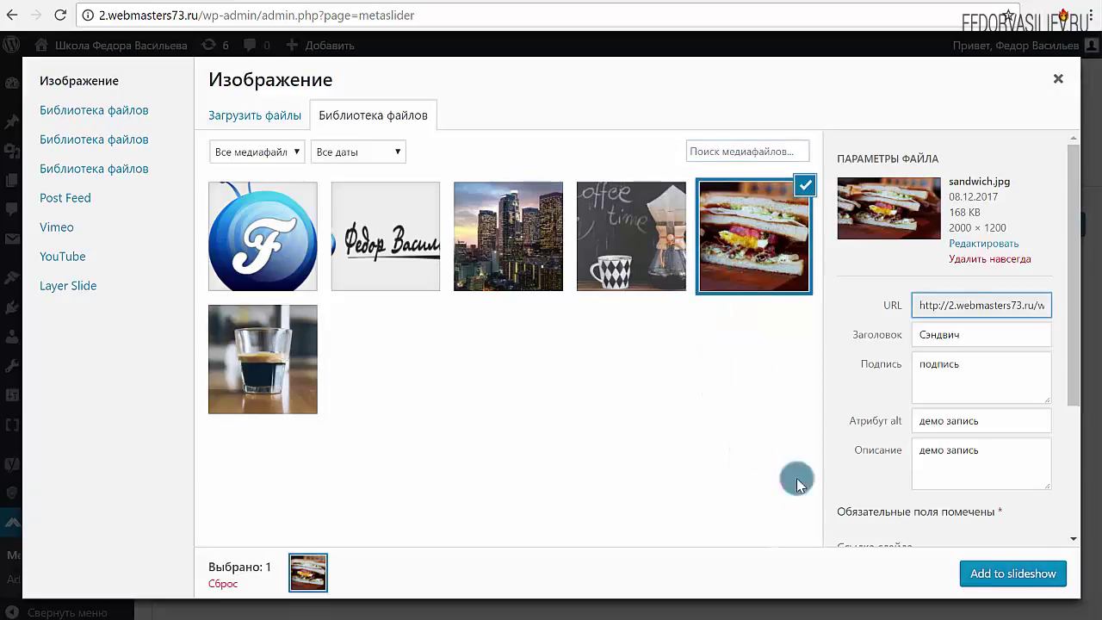
pyautogui.click(998, 581)
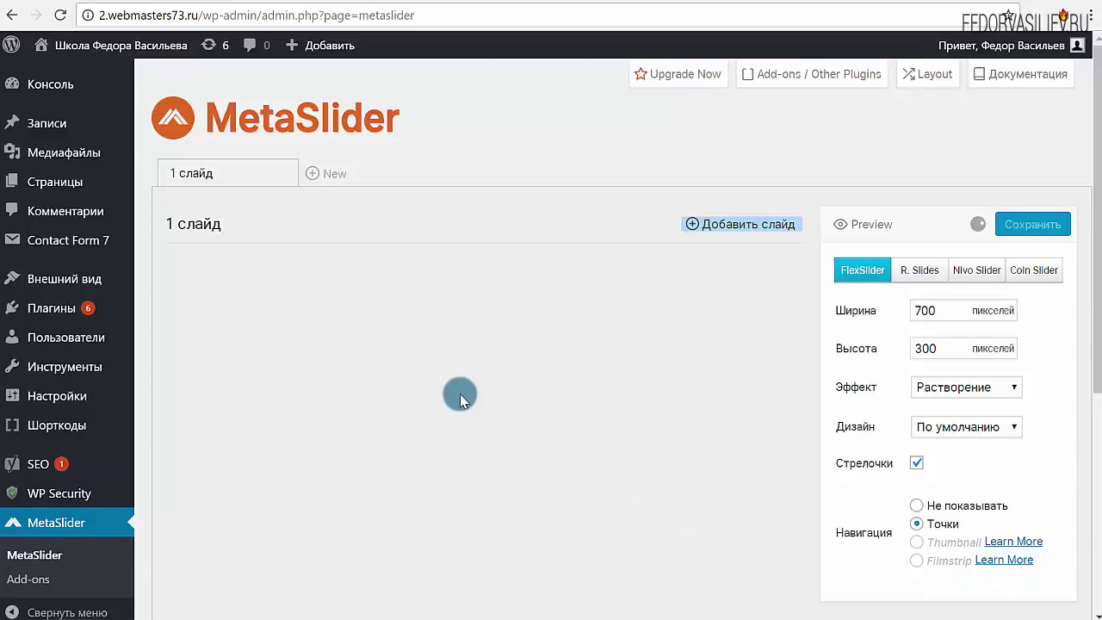
# Add the city skyline and coffee photos as two more slides
pyautogui.click(745, 226)
pyautogui.click(489, 252)
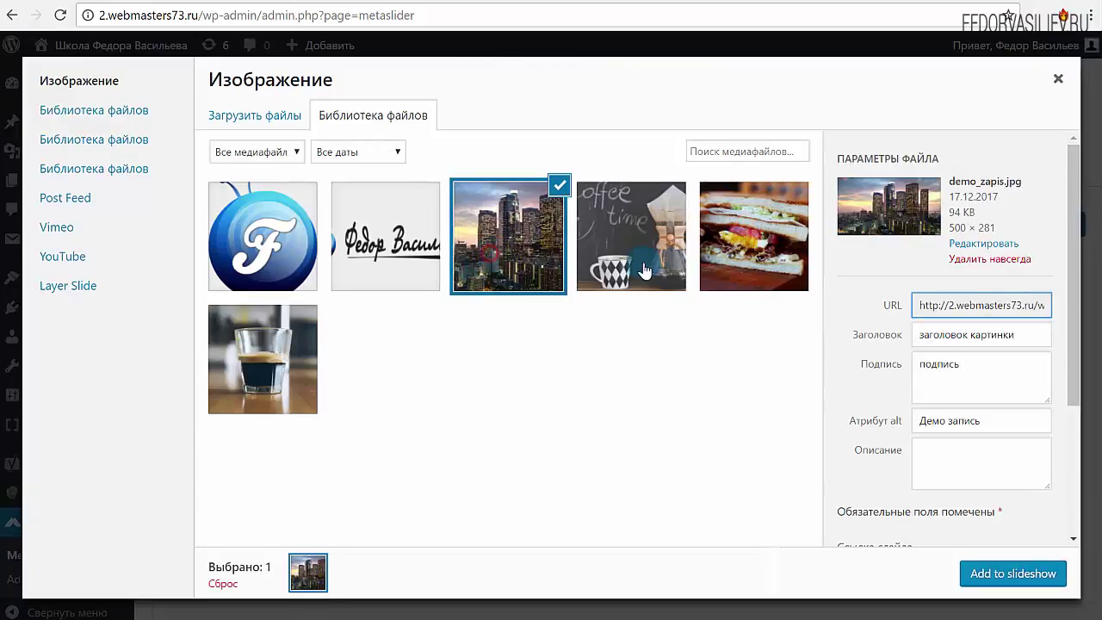
pyautogui.click(648, 261)
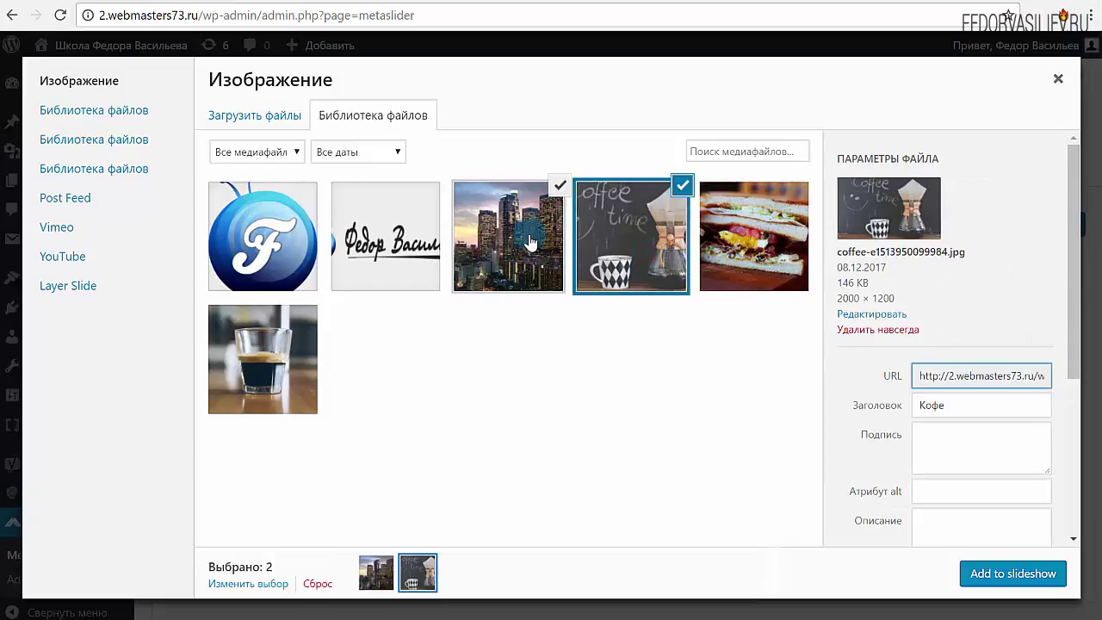
pyautogui.click(975, 573)
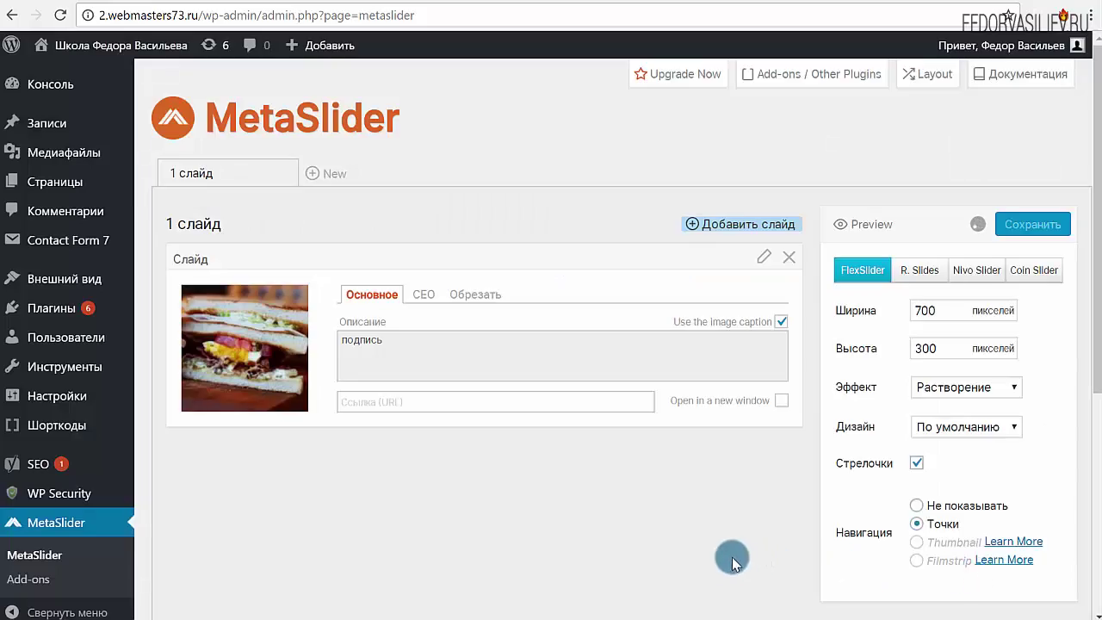
# Replace the sandwich slide's image caption with its own text 'ппппппппппп'
pyautogui.scroll(-4, 595, 372)
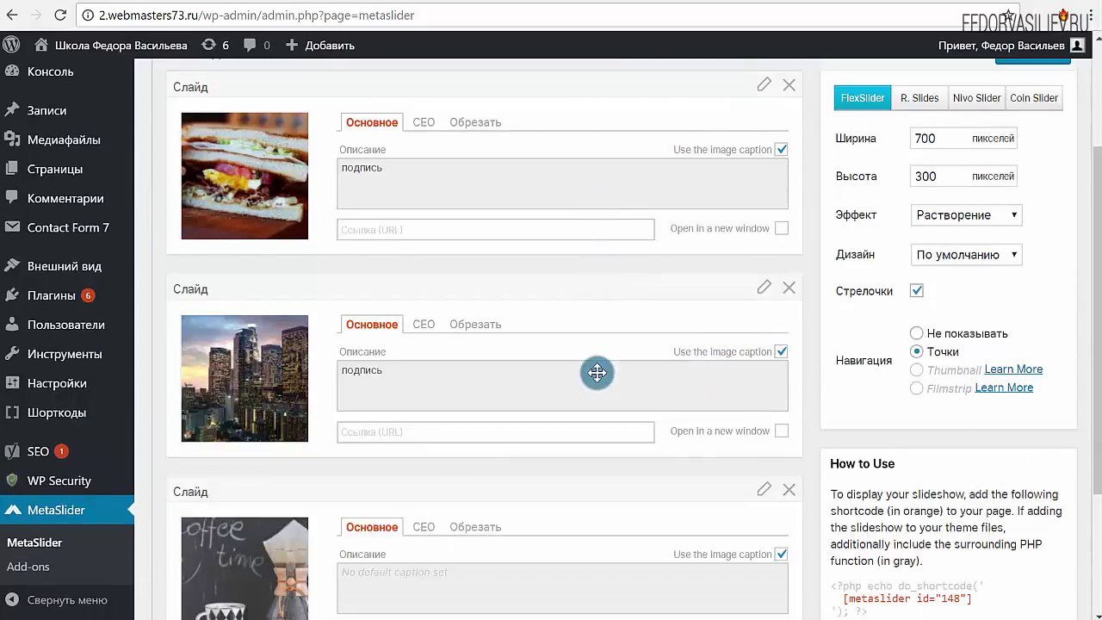
pyautogui.scroll(5, 442, 455)
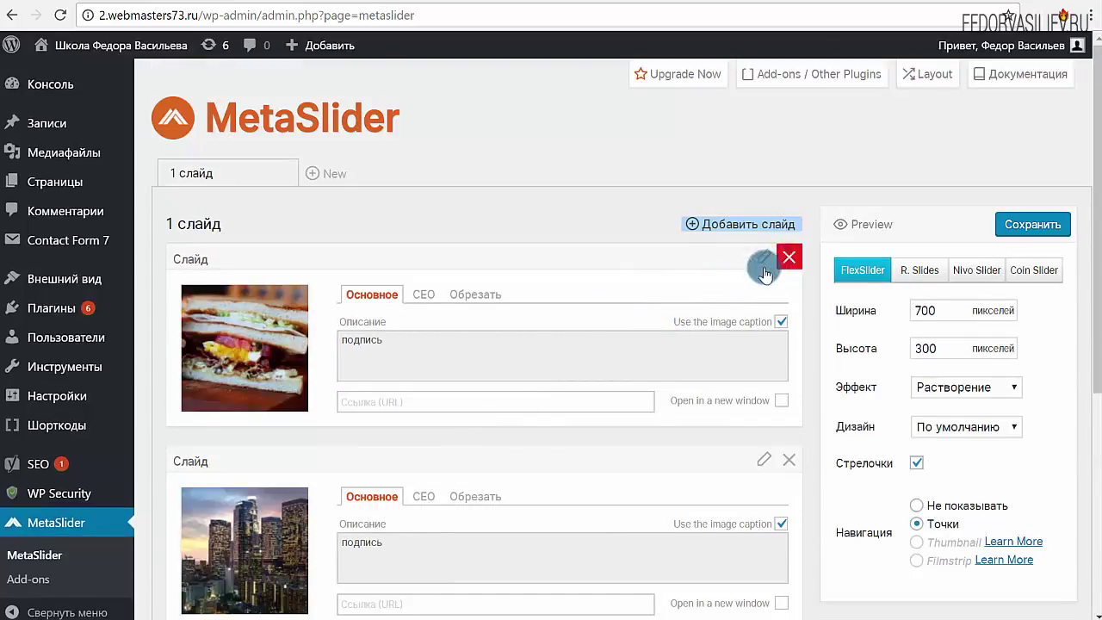
pyautogui.scroll(-3, 231, 348)
pyautogui.scroll(2, 588, 349)
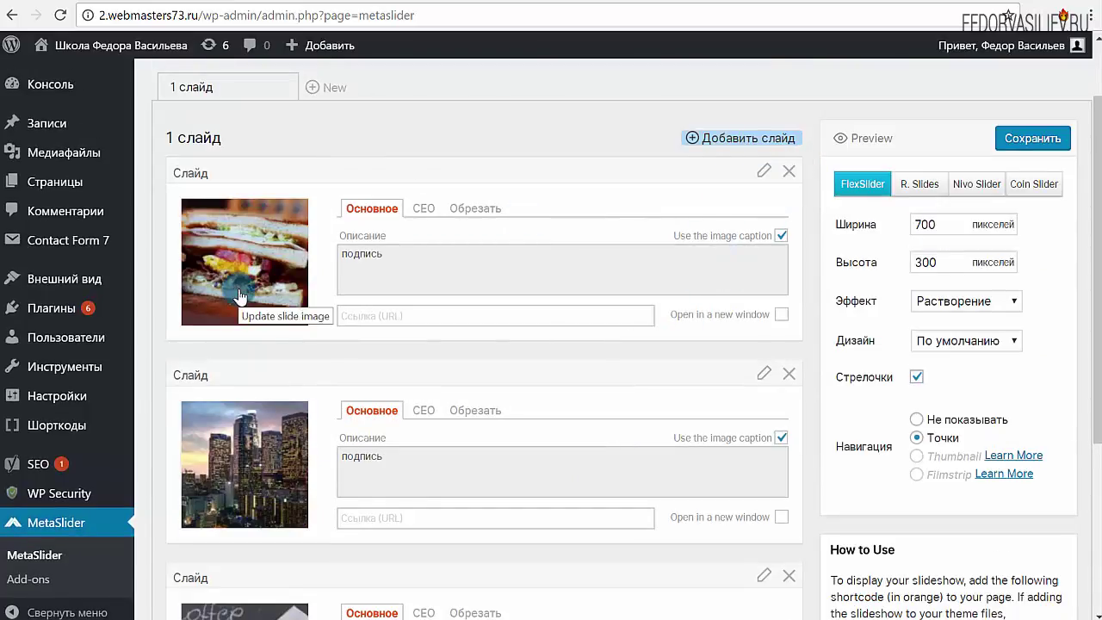
pyautogui.click(368, 253)
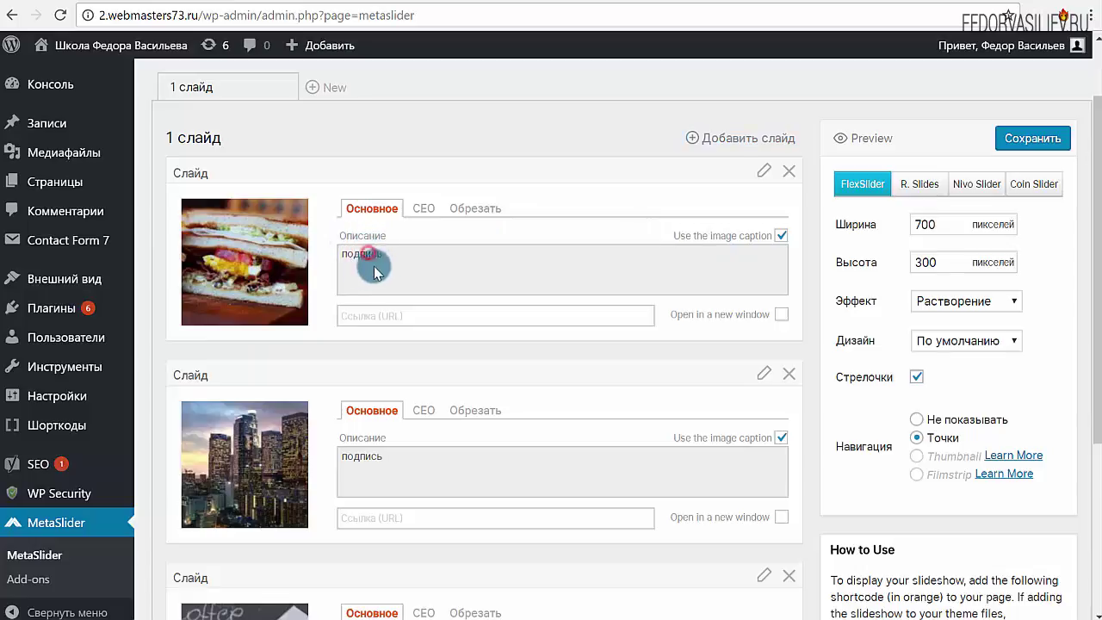
pyautogui.click(781, 235)
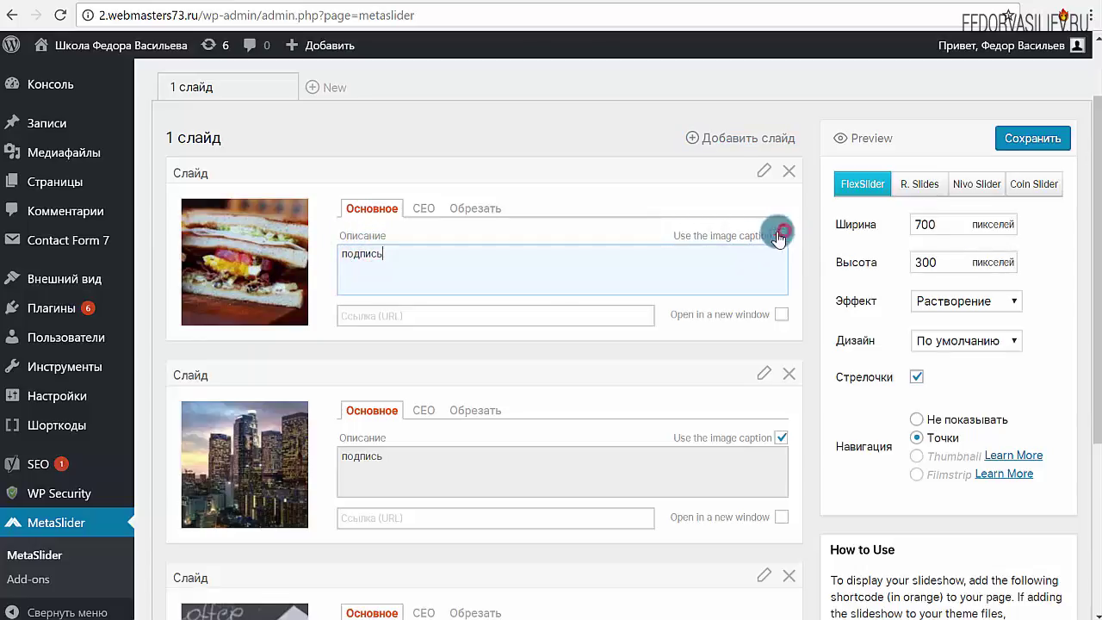
pyautogui.doubleClick(414, 255)
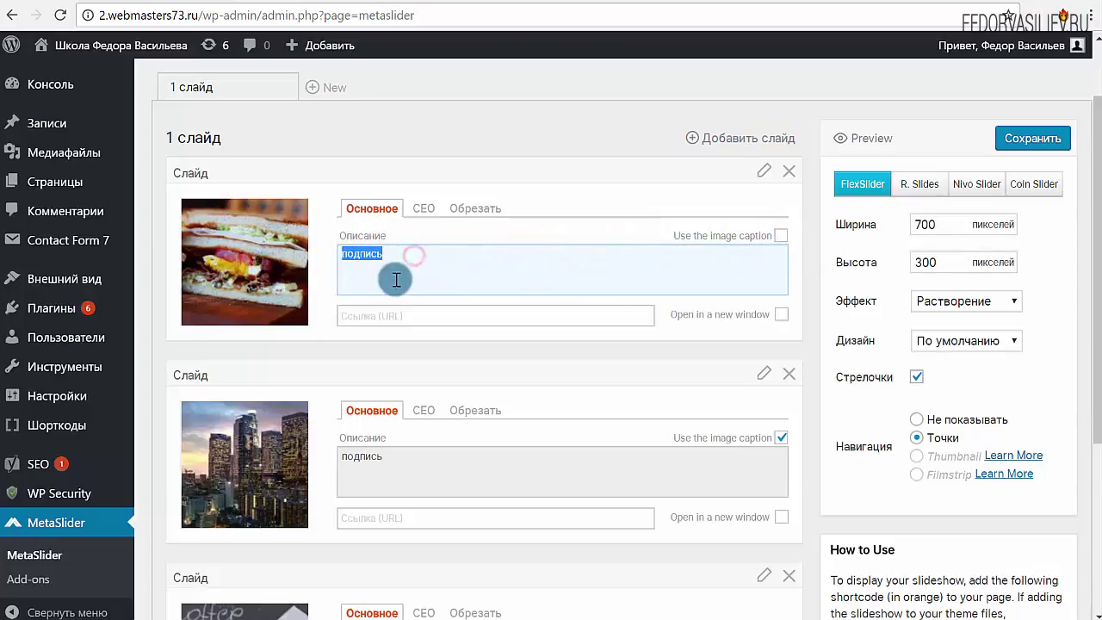
pyautogui.write('ппппппппппп')
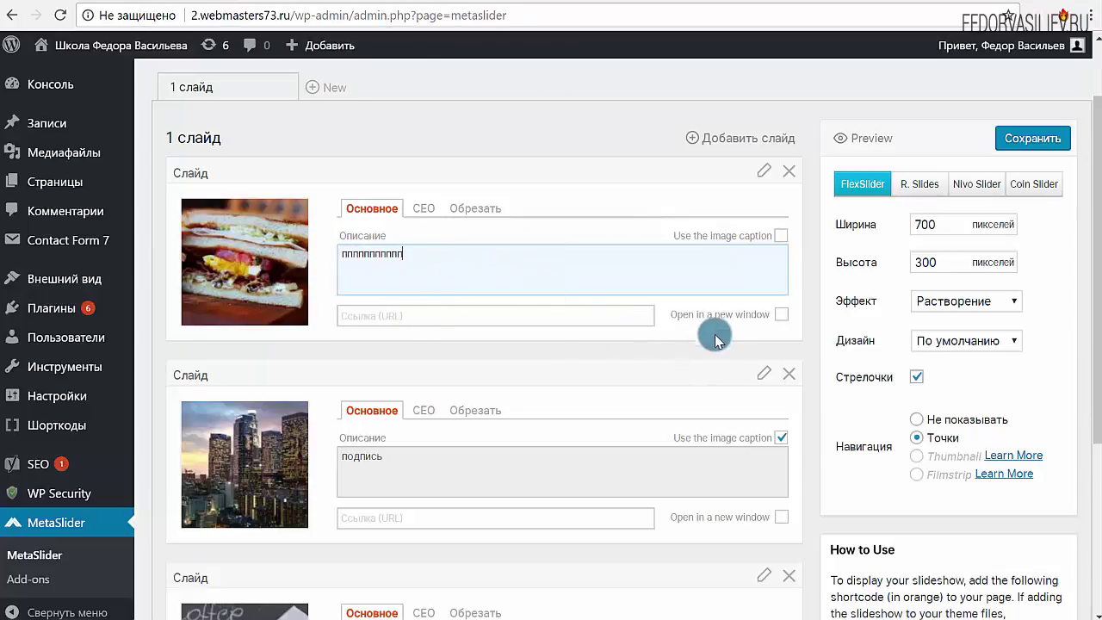
# Make the sandwich slide's link open in a new window
pyautogui.click(376, 322)
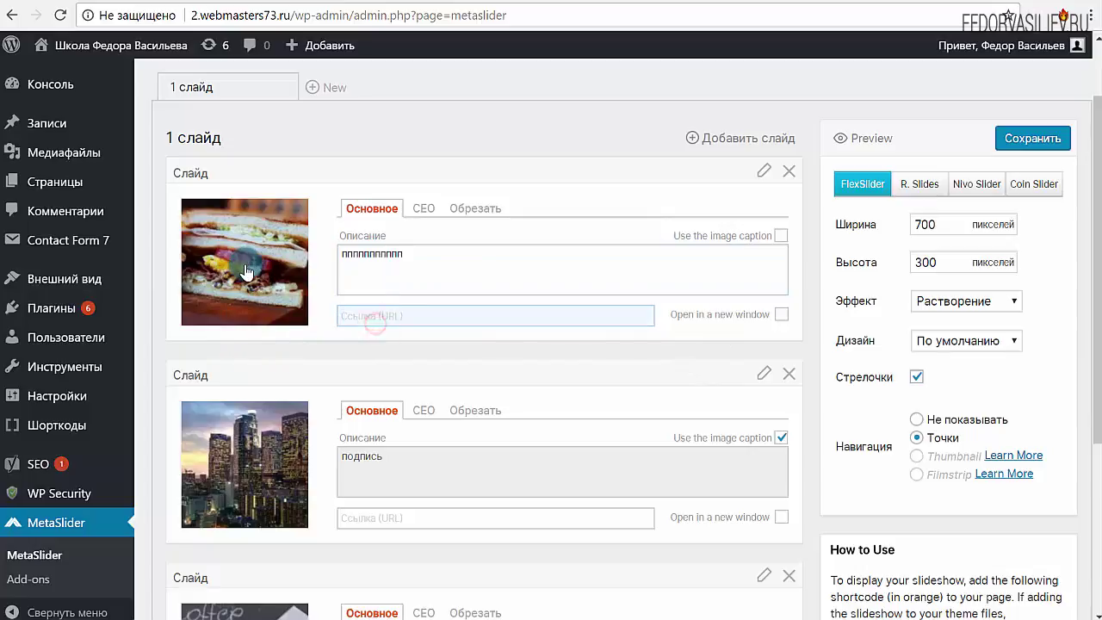
pyautogui.scroll(-2, 247, 274)
pyautogui.scroll(2, 401, 349)
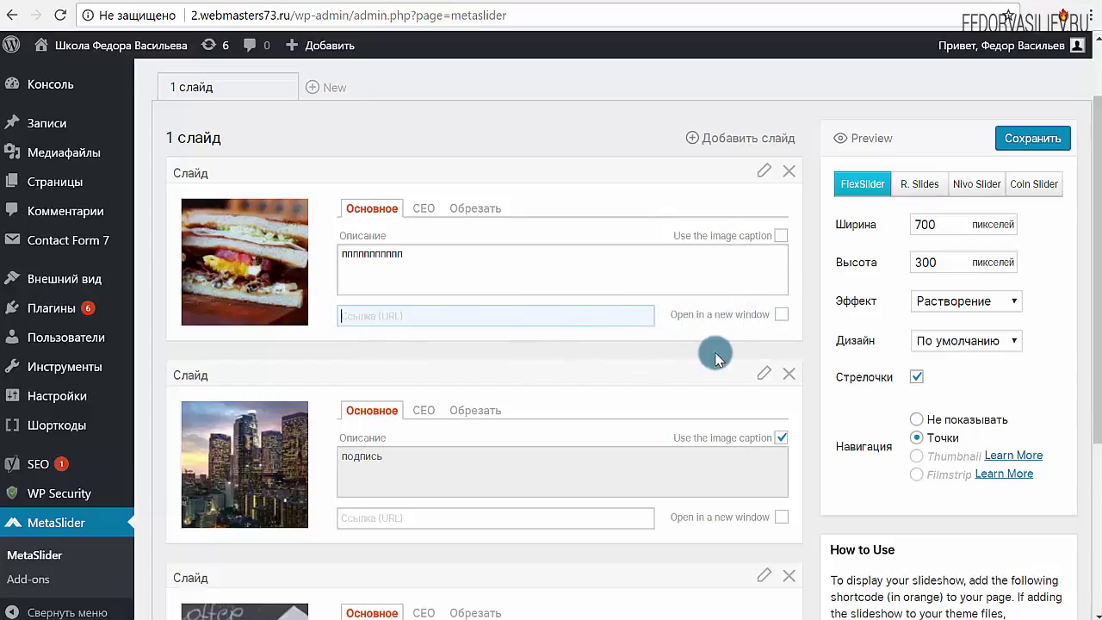
pyautogui.click(782, 315)
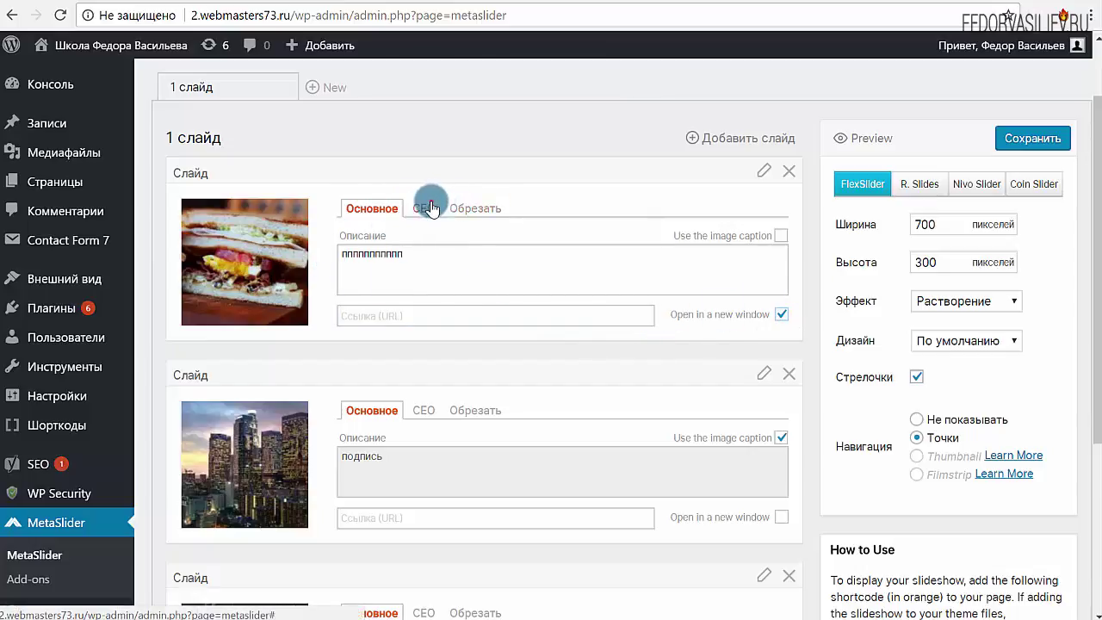
# Give the sandwich slide its own SEO title 'Сэндвич' and alt text 'демо запись'
pyautogui.doubleClick(422, 208)
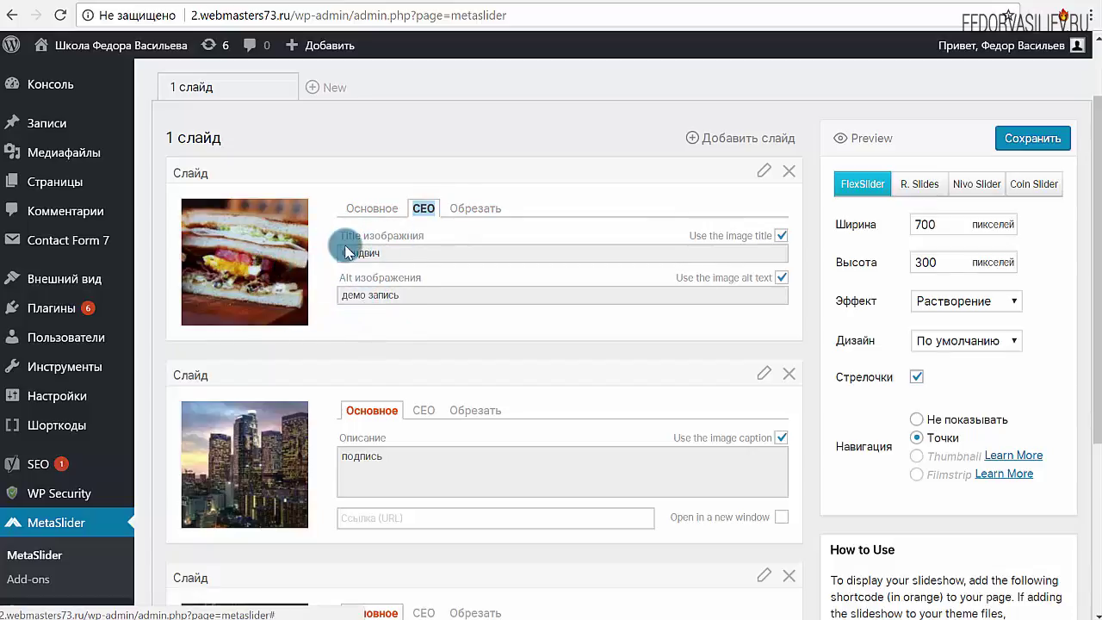
pyautogui.click(779, 236)
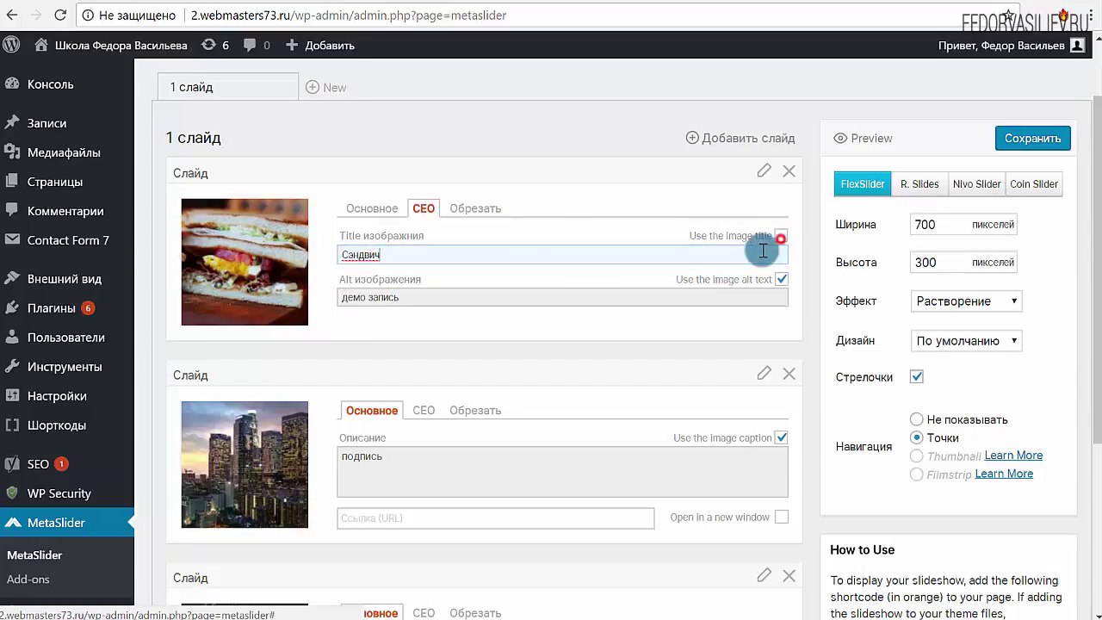
pyautogui.doubleClick(361, 255)
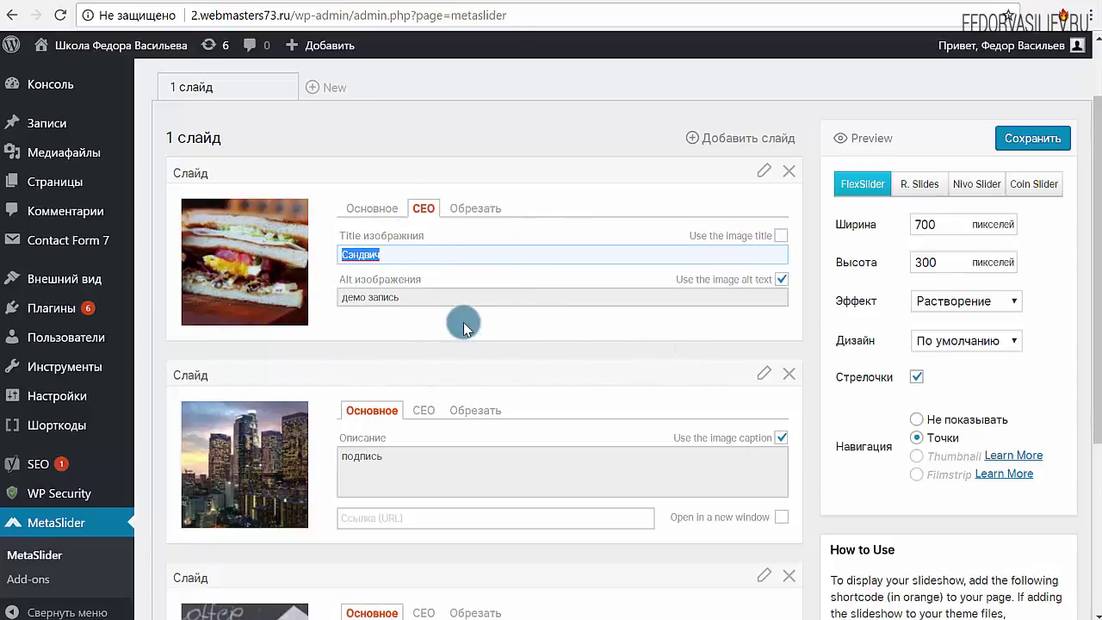
pyautogui.click(780, 280)
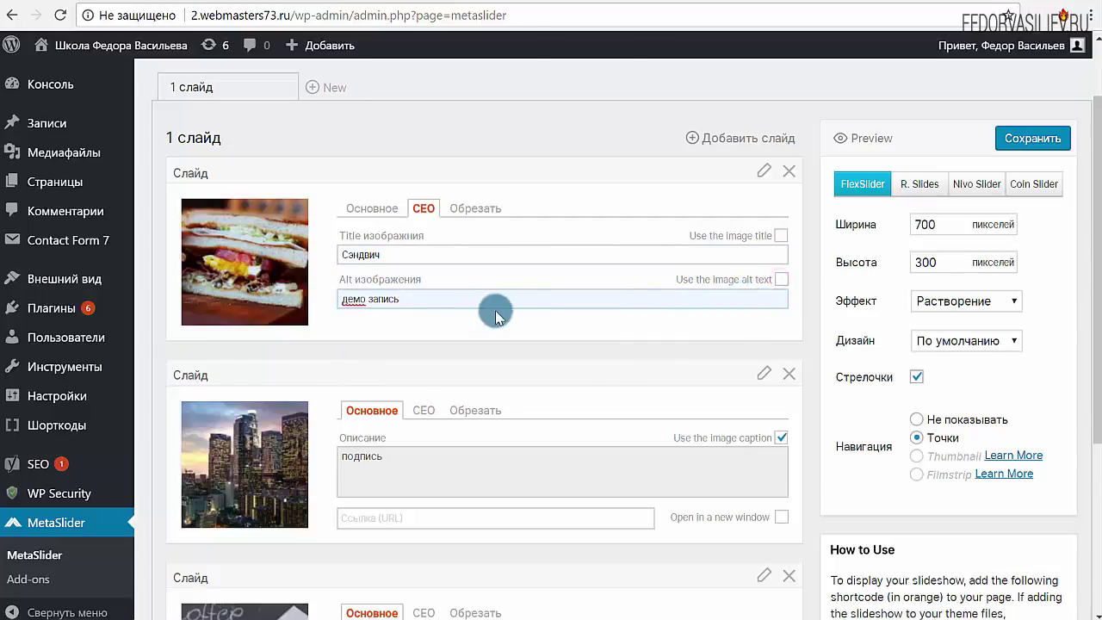
pyautogui.moveTo(433, 299); pyautogui.dragTo(305, 332)
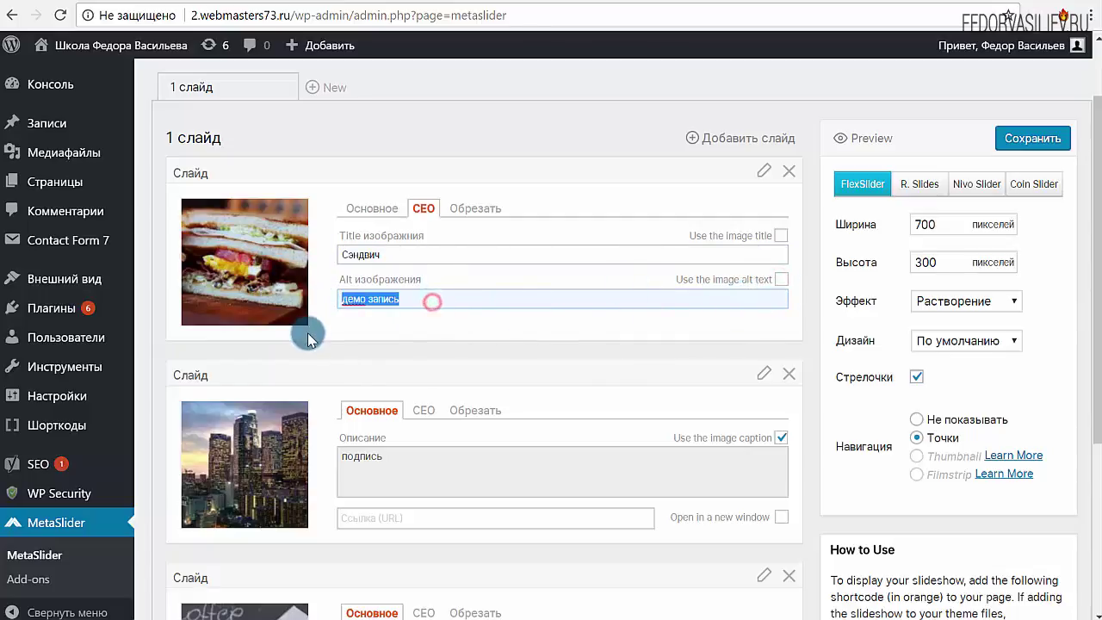
# Check the sandwich slide's crop position, keeping it centred
pyautogui.click(472, 208)
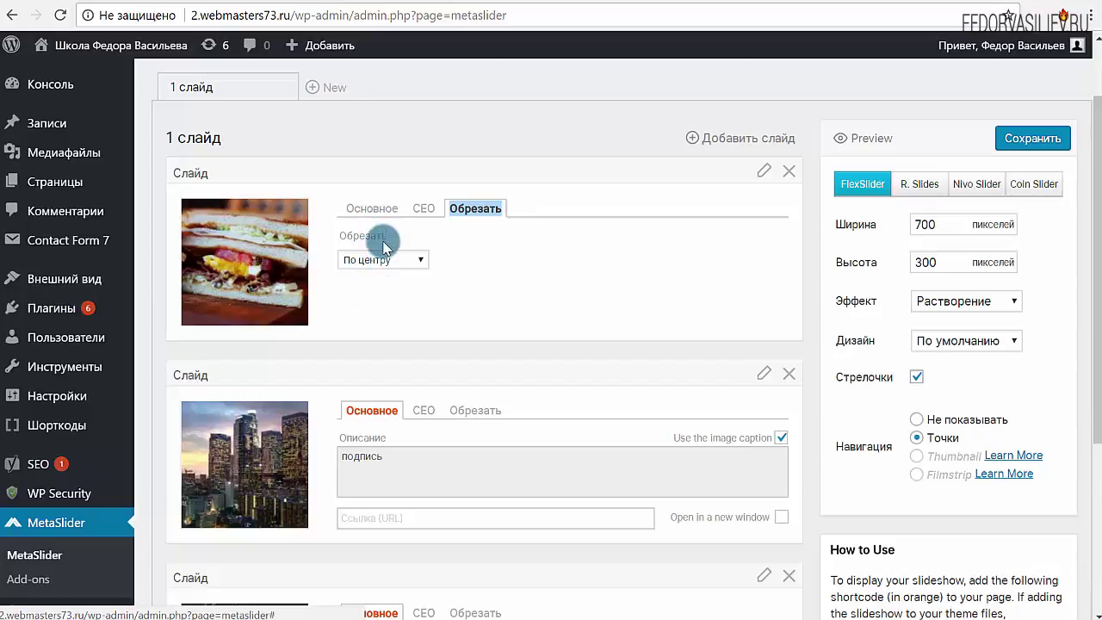
pyautogui.click(354, 211)
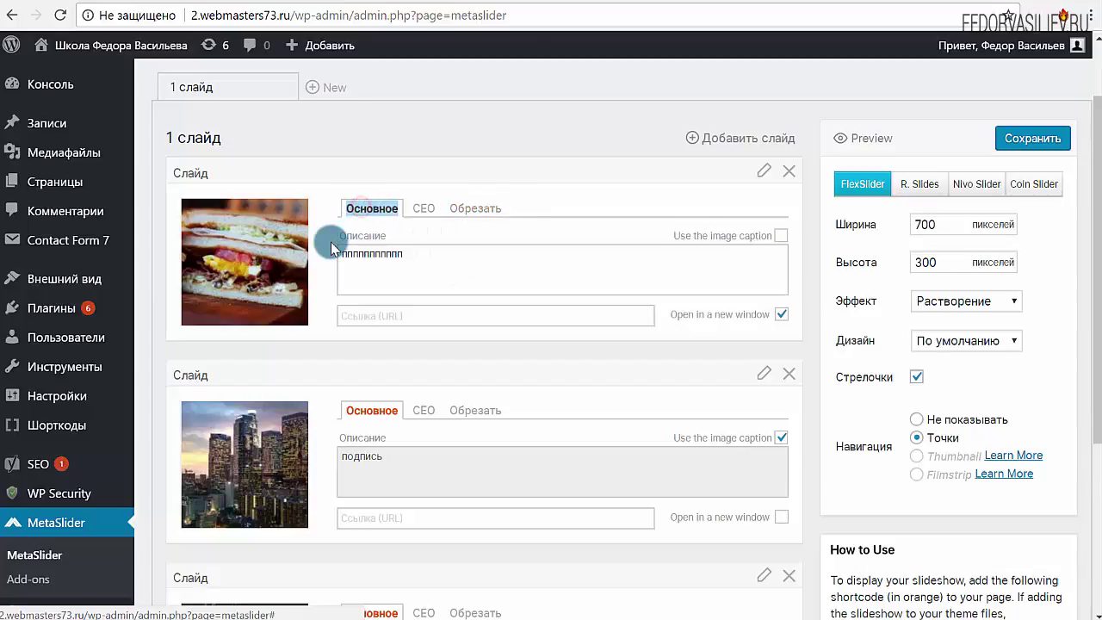
pyautogui.click(465, 208)
pyautogui.click(370, 259)
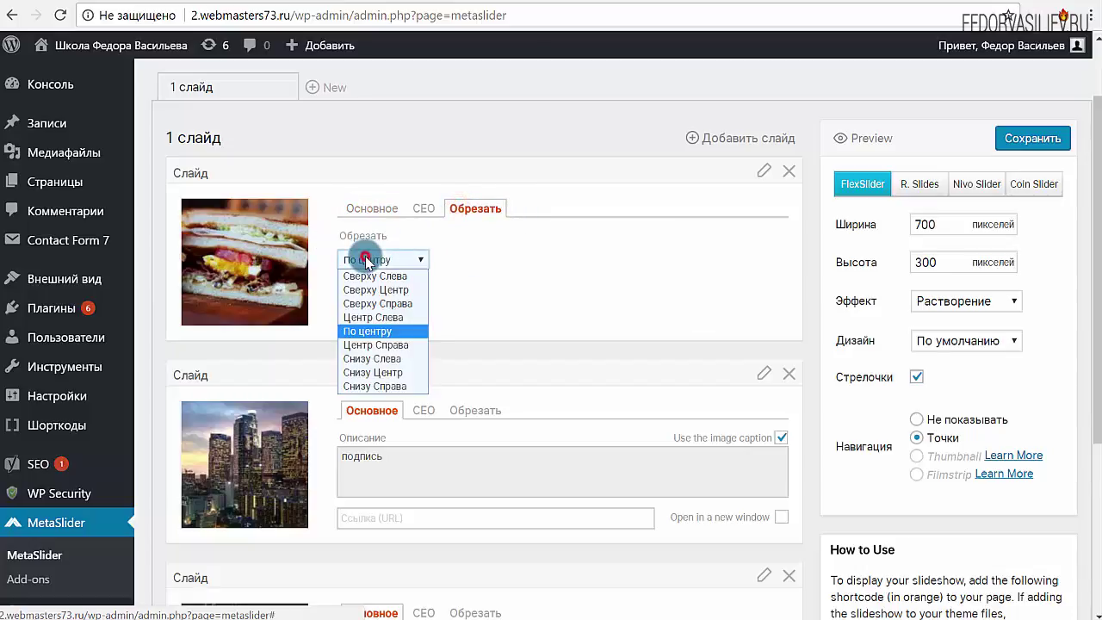
pyautogui.click(484, 261)
pyautogui.doubleClick(377, 207)
pyautogui.scroll(-1, 276, 294)
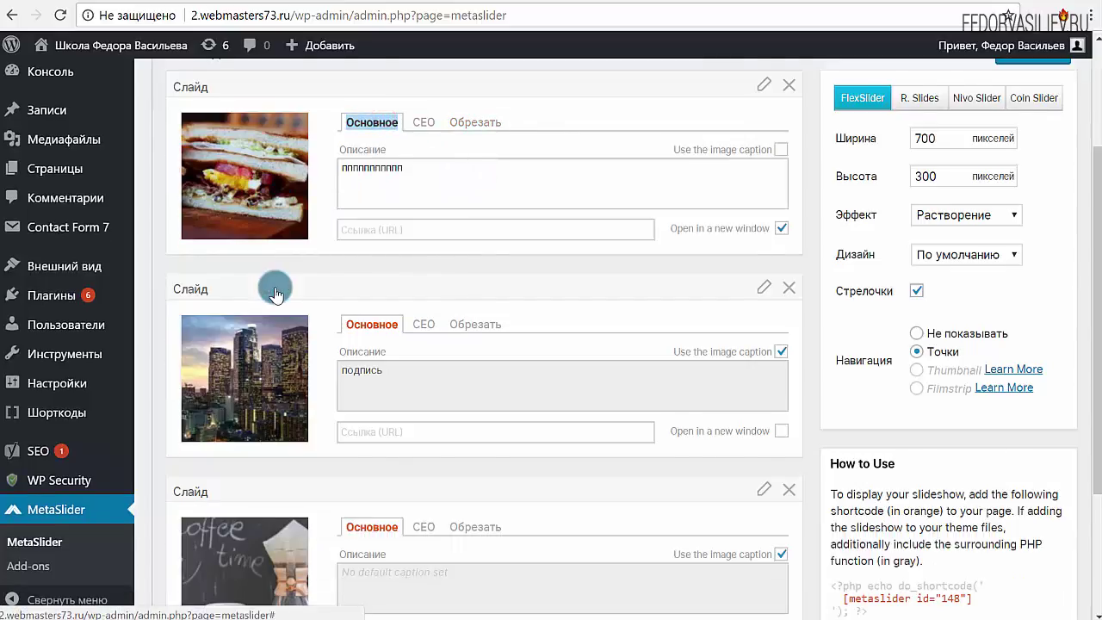
pyautogui.scroll(-2, 275, 295)
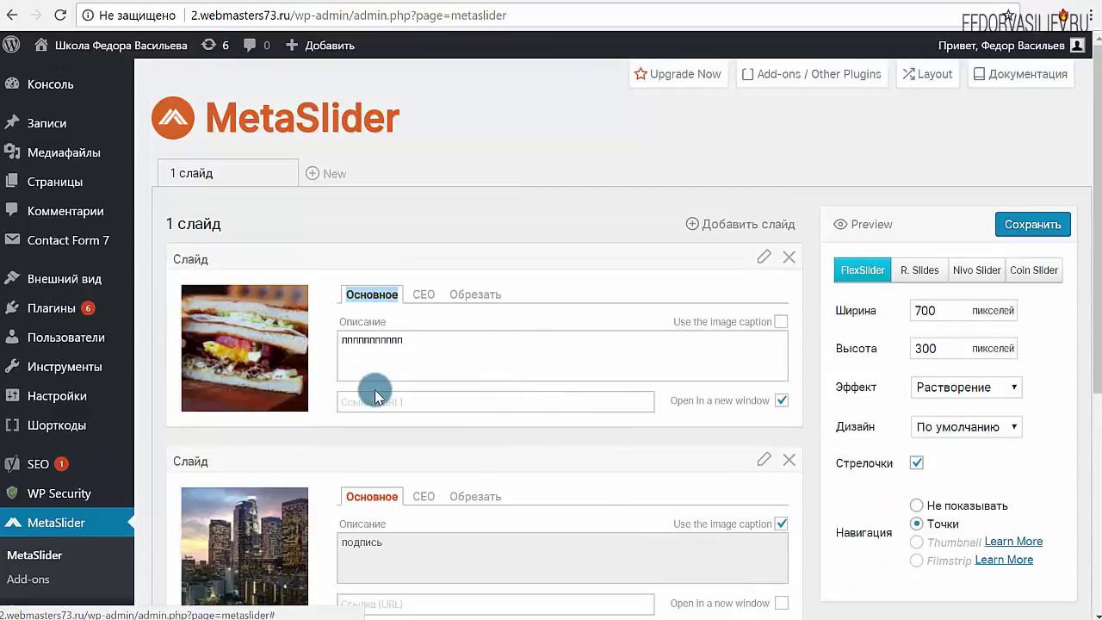
pyautogui.scroll(4, 374, 386)
pyautogui.click(1016, 234)
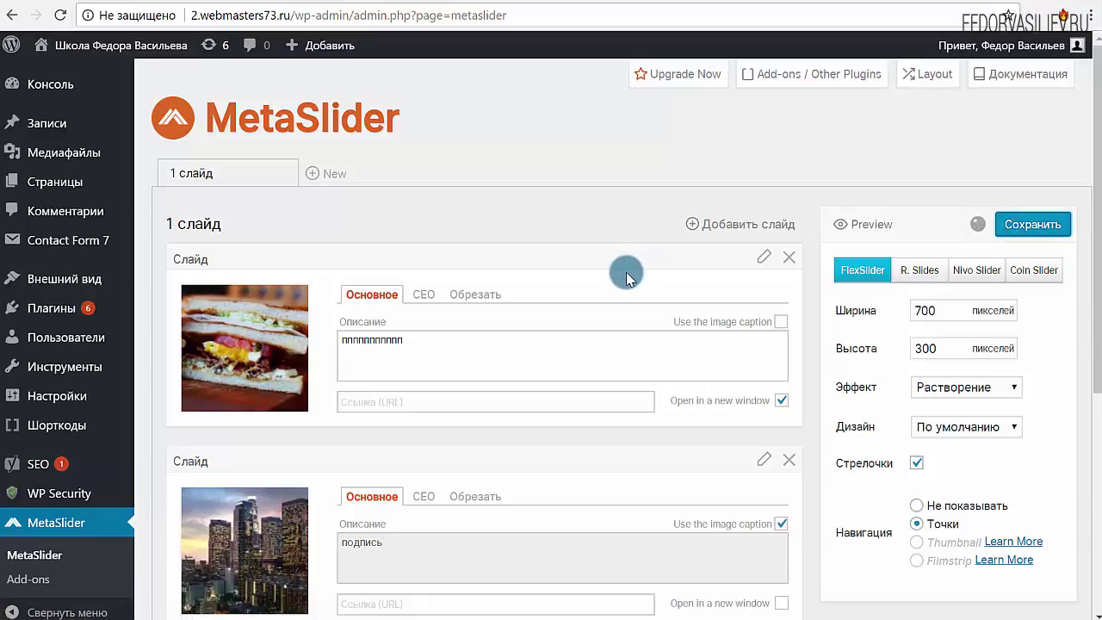
pyautogui.scroll(-2, 629, 271)
pyautogui.scroll(2, 627, 272)
pyautogui.scroll(-4, 898, 290)
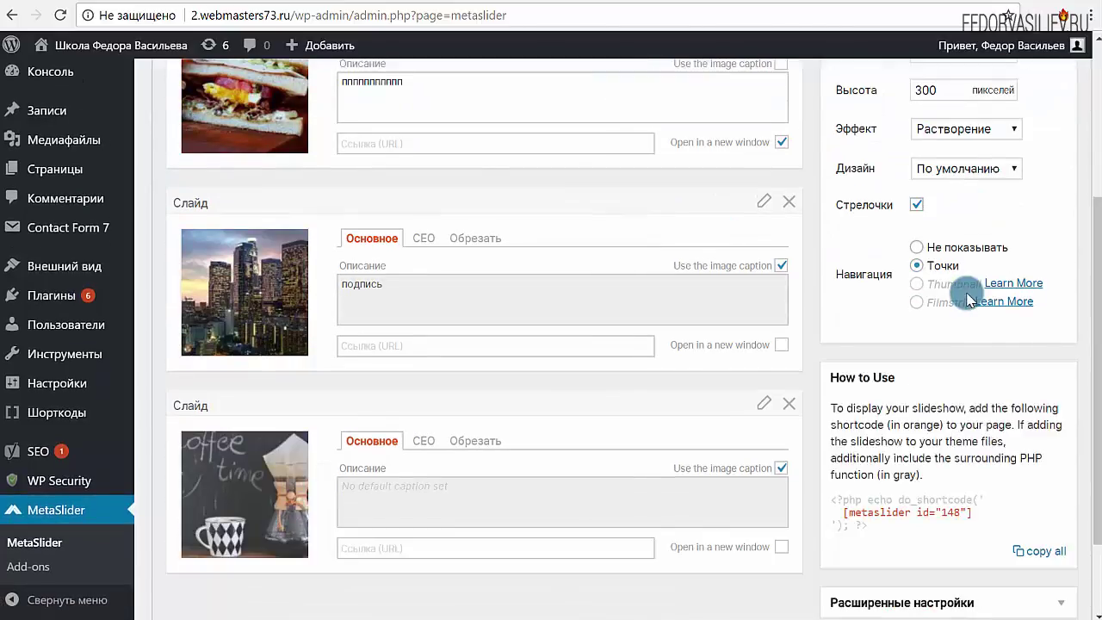
pyautogui.scroll(3, 969, 297)
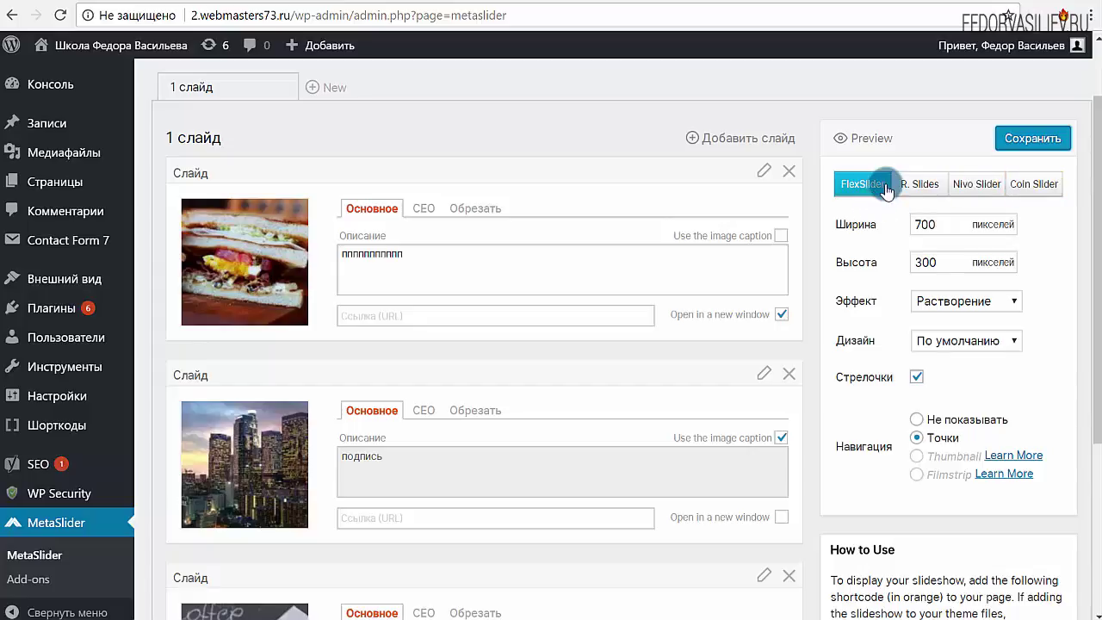
pyautogui.scroll(-3, 159, 334)
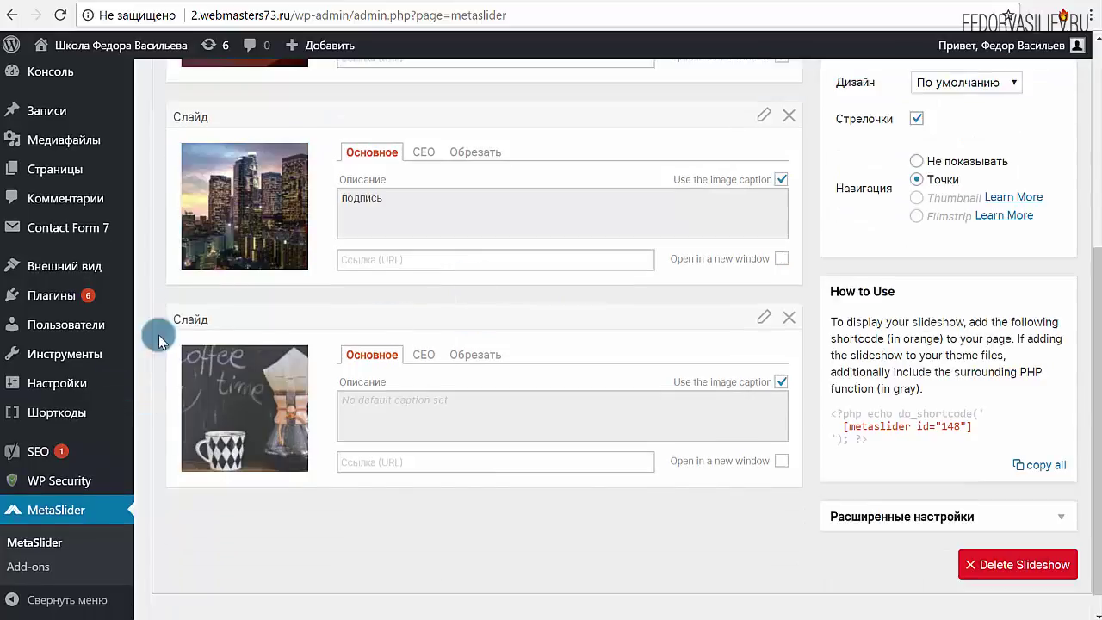
pyautogui.scroll(5, 159, 335)
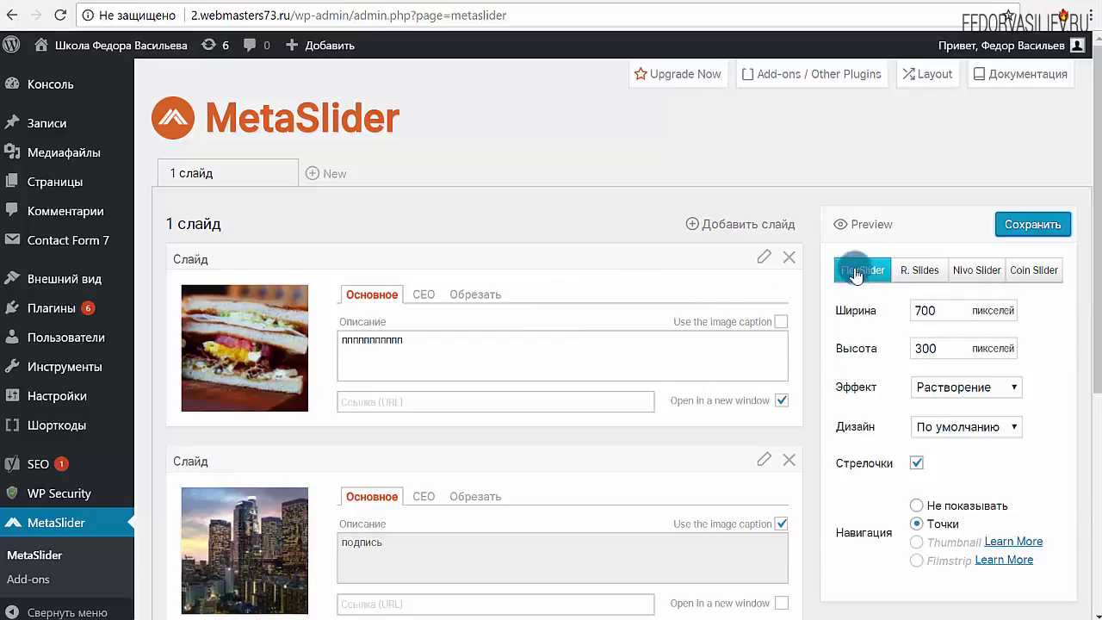
pyautogui.scroll(-1, 848, 274)
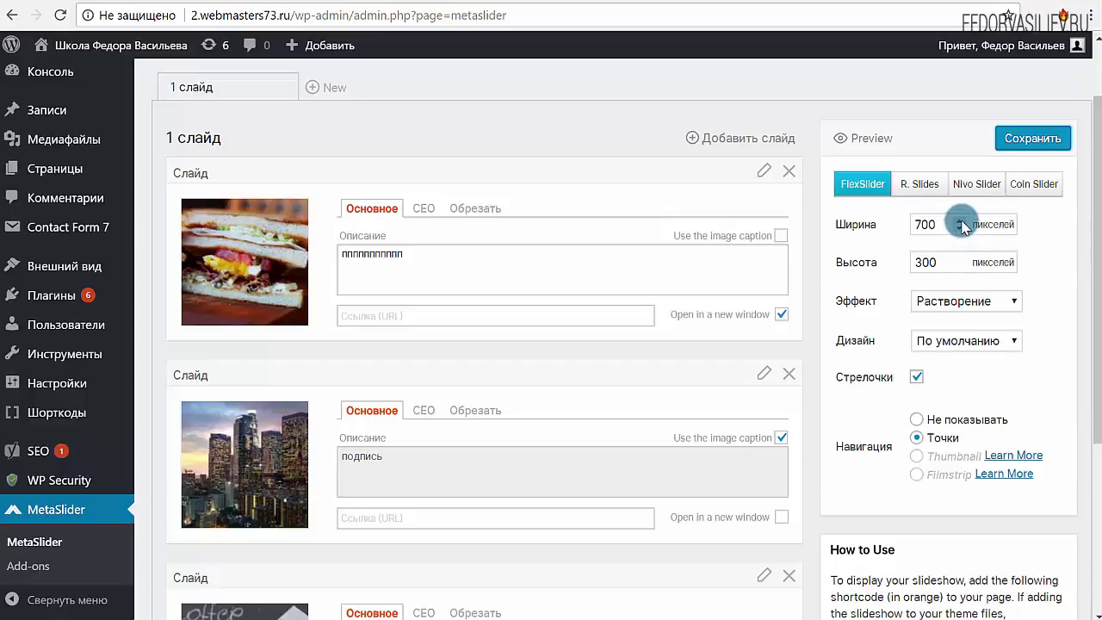
pyautogui.click(935, 301)
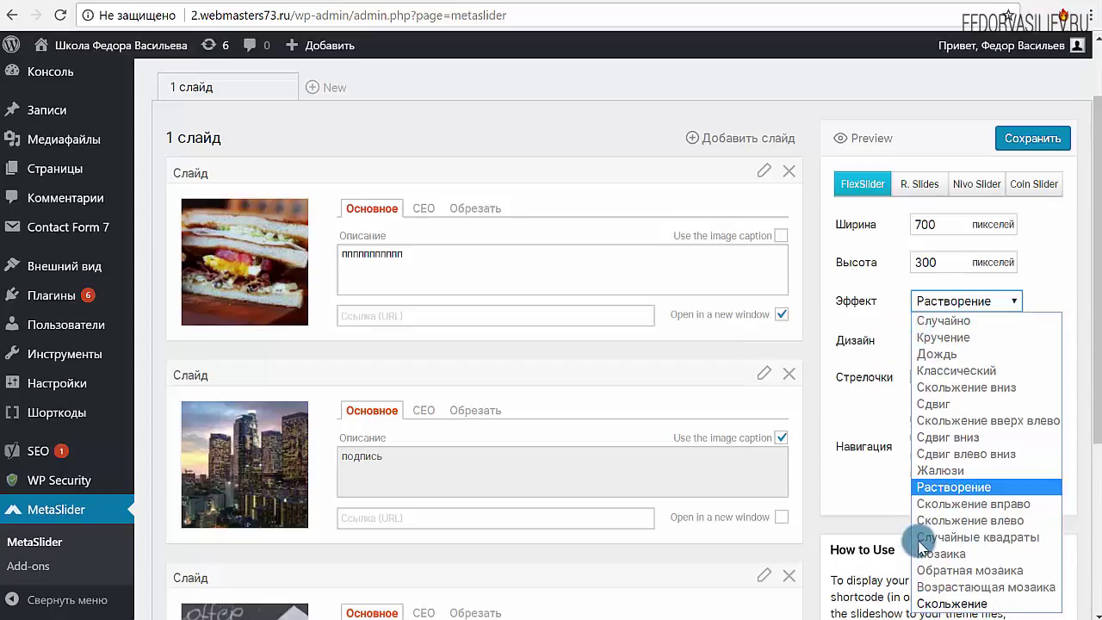
pyautogui.click(849, 366)
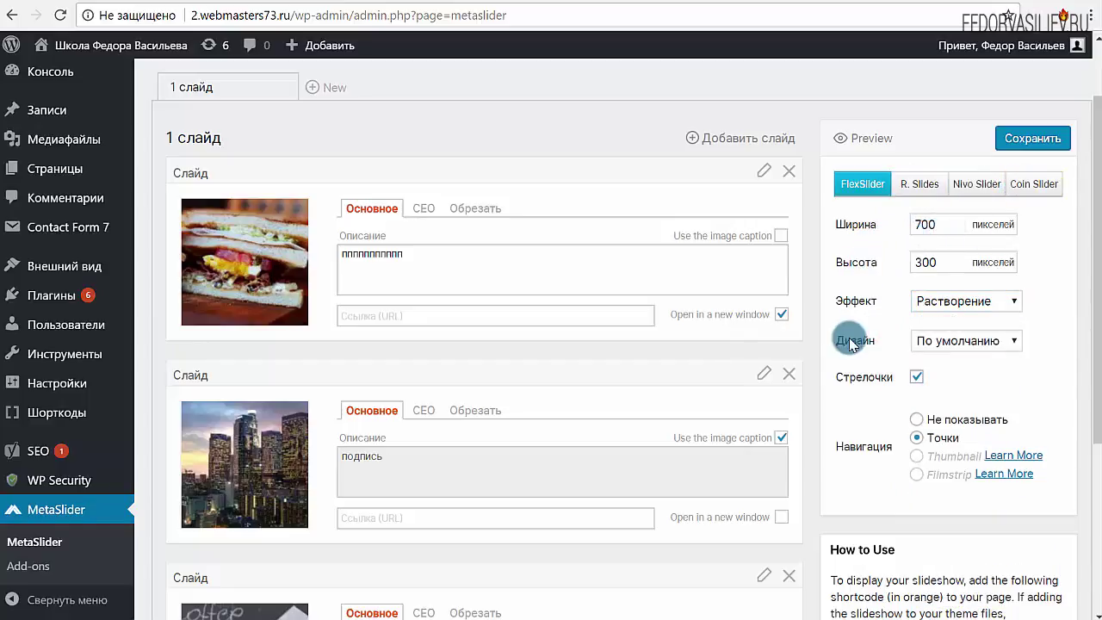
pyautogui.click(928, 301)
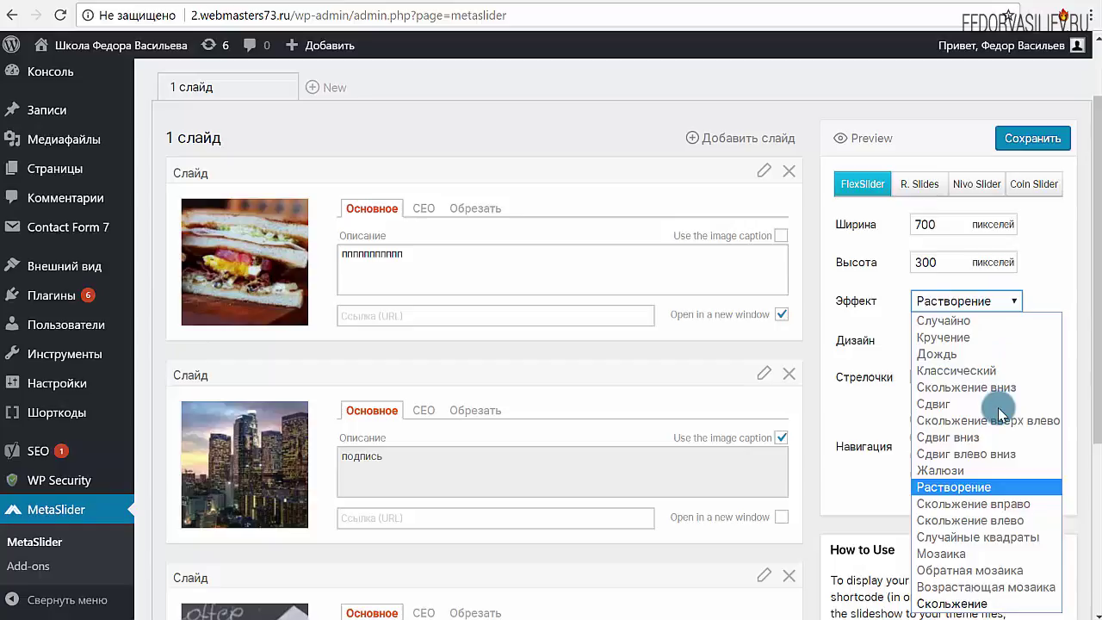
pyautogui.click(889, 310)
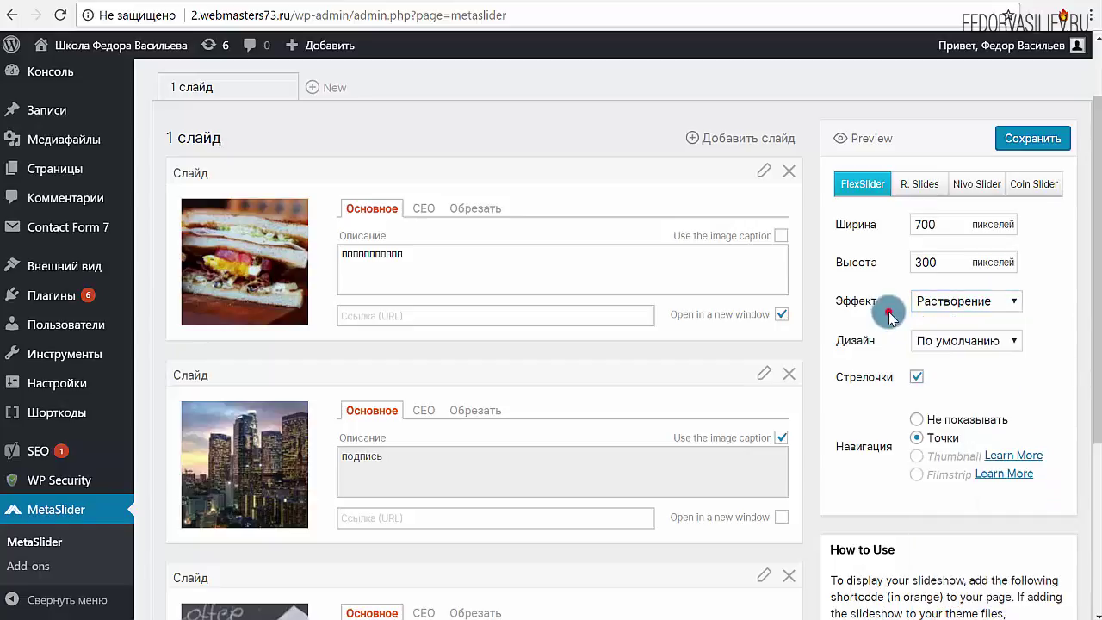
pyautogui.click(966, 341)
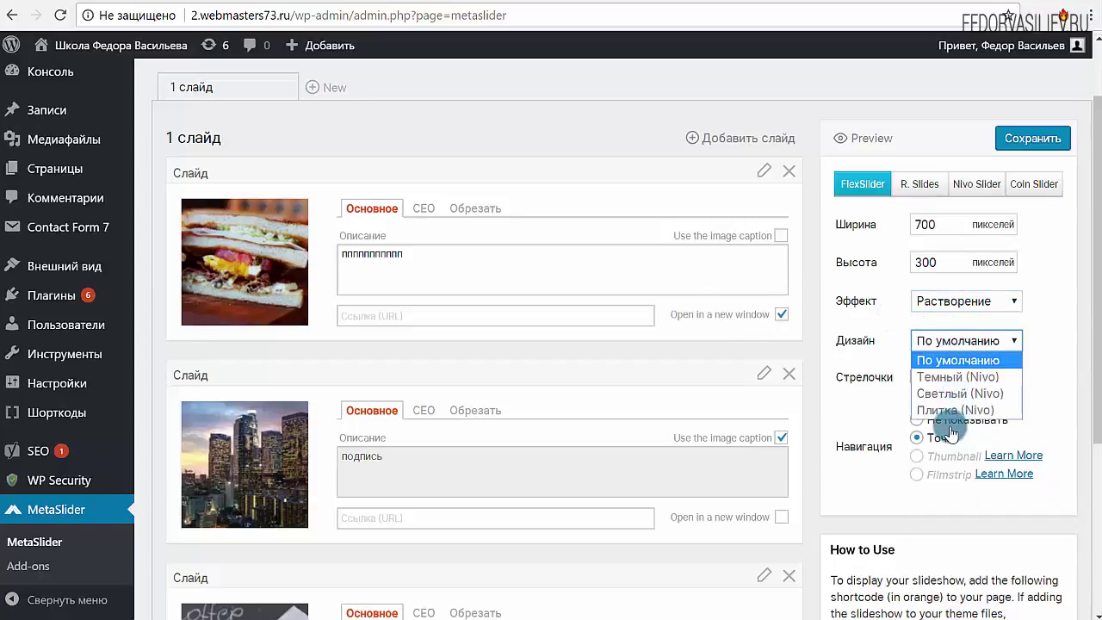
pyautogui.click(891, 330)
pyautogui.scroll(-2, 891, 328)
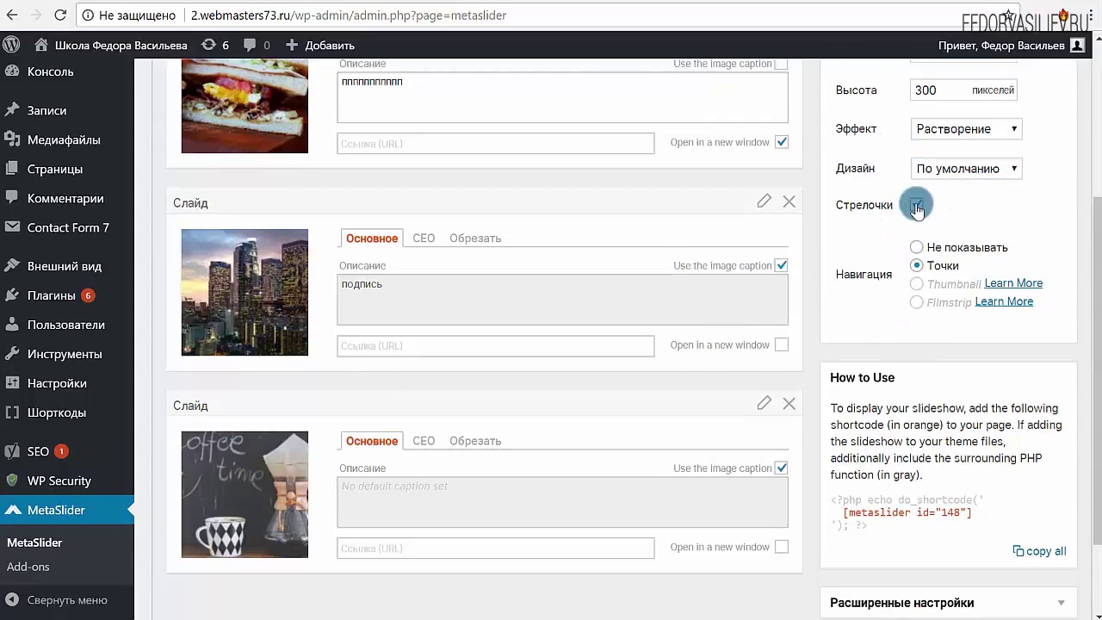
pyautogui.click(922, 269)
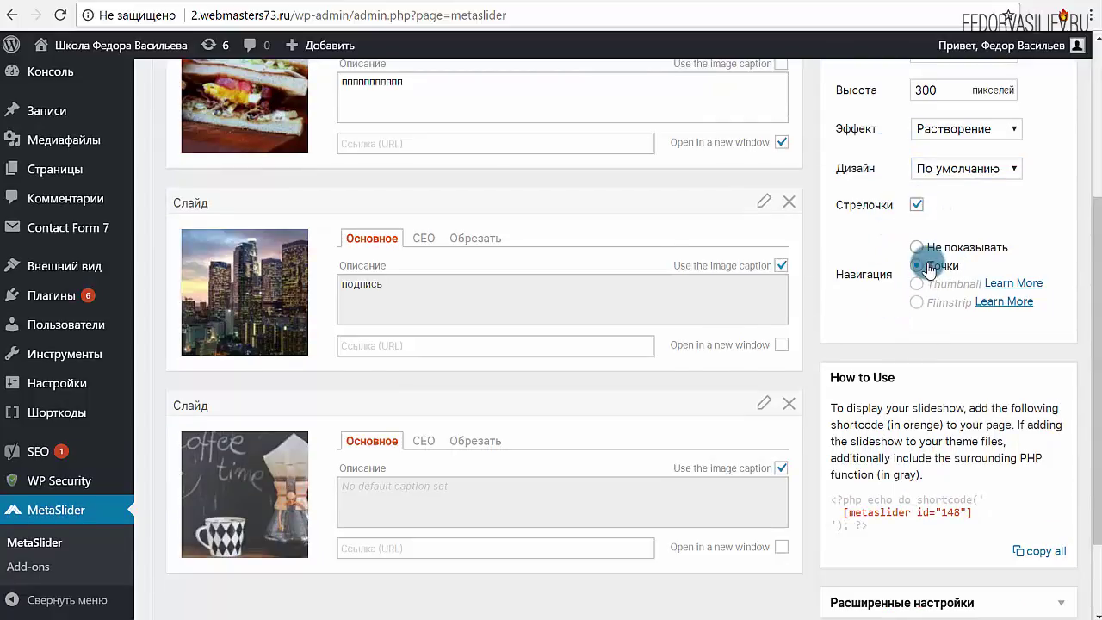
pyautogui.scroll(-2, 859, 252)
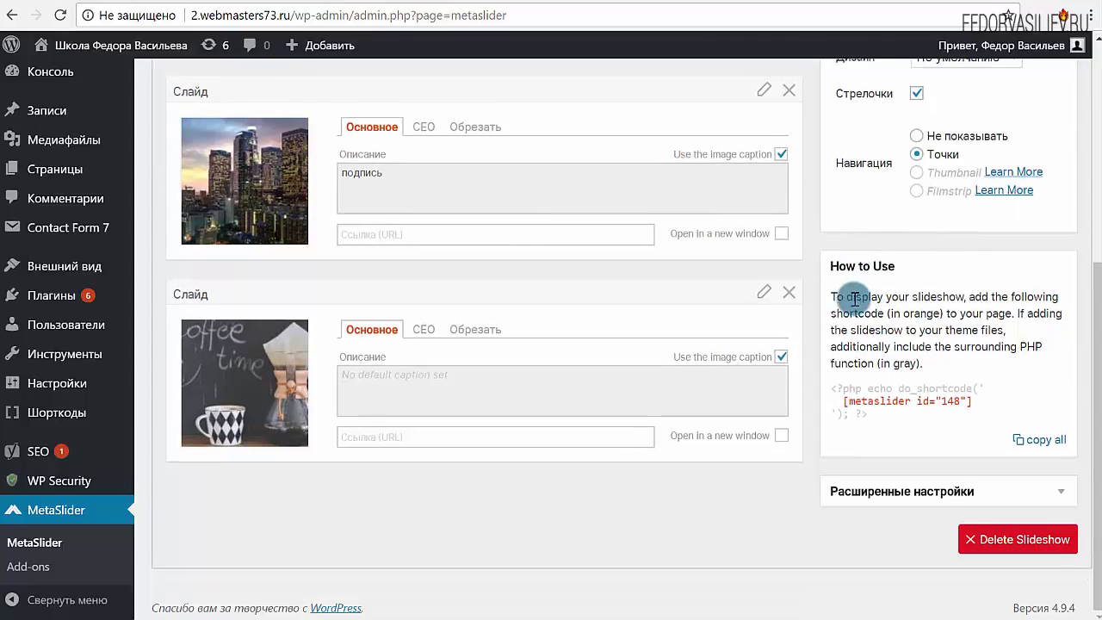
# Copy the slideshow's [metaslider id="148"] embed code to the clipboard
pyautogui.click(979, 408)
pyautogui.moveTo(966, 408); pyautogui.dragTo(849, 408)
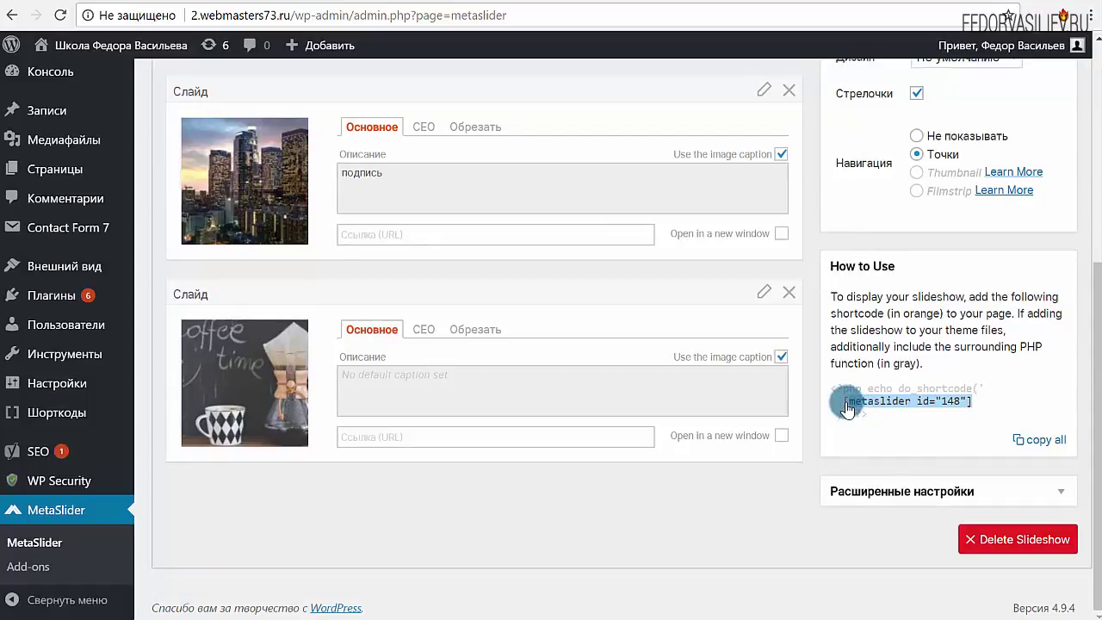
pyautogui.click(976, 368)
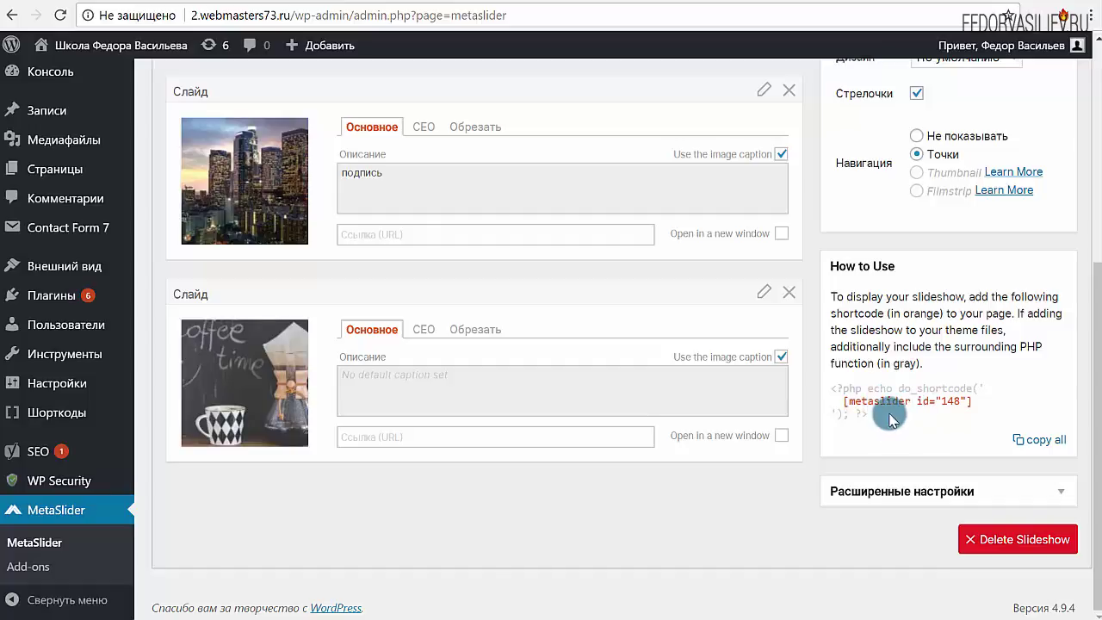
pyautogui.click(1047, 441)
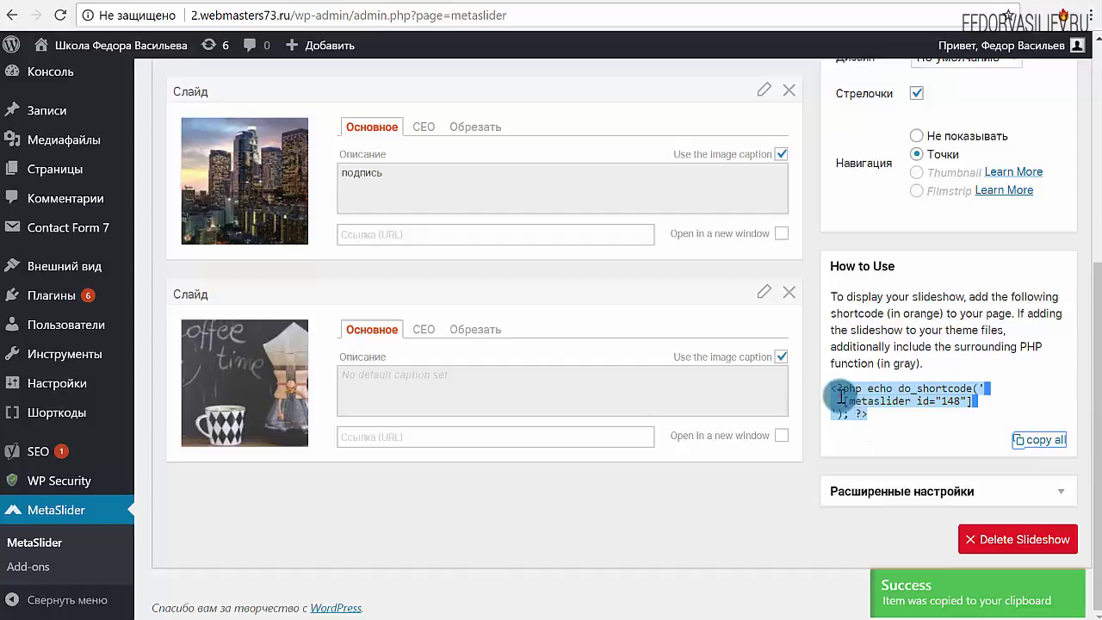
# Select the PHP embed snippet, then expand the slideshow's Расширенные настройки
pyautogui.moveTo(837, 388); pyautogui.dragTo(851, 417)
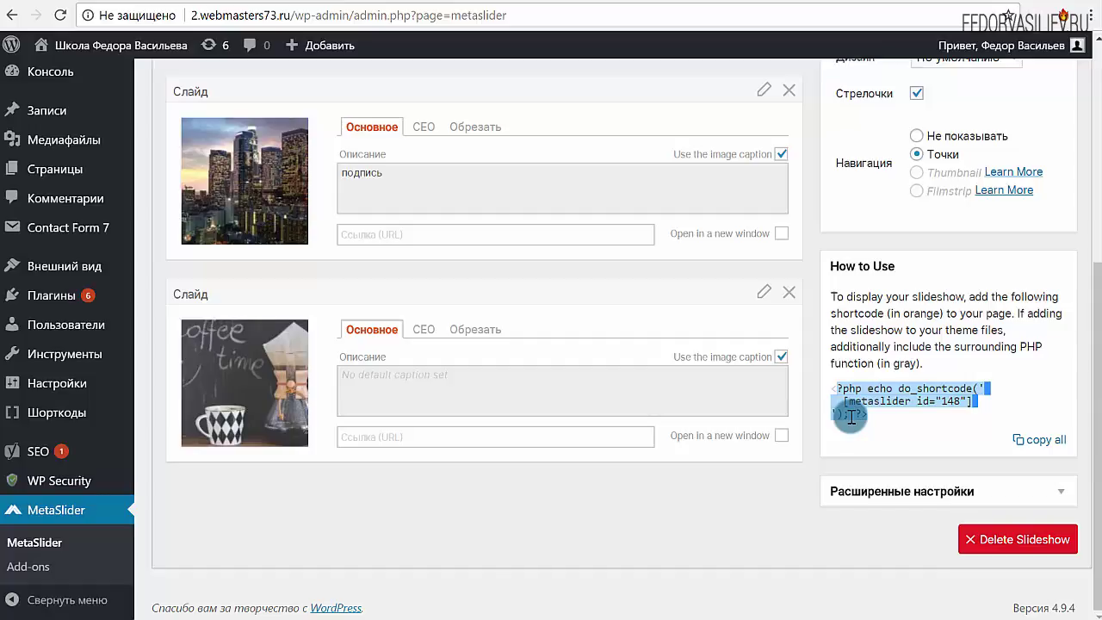
pyautogui.moveTo(850, 417); pyautogui.dragTo(869, 416)
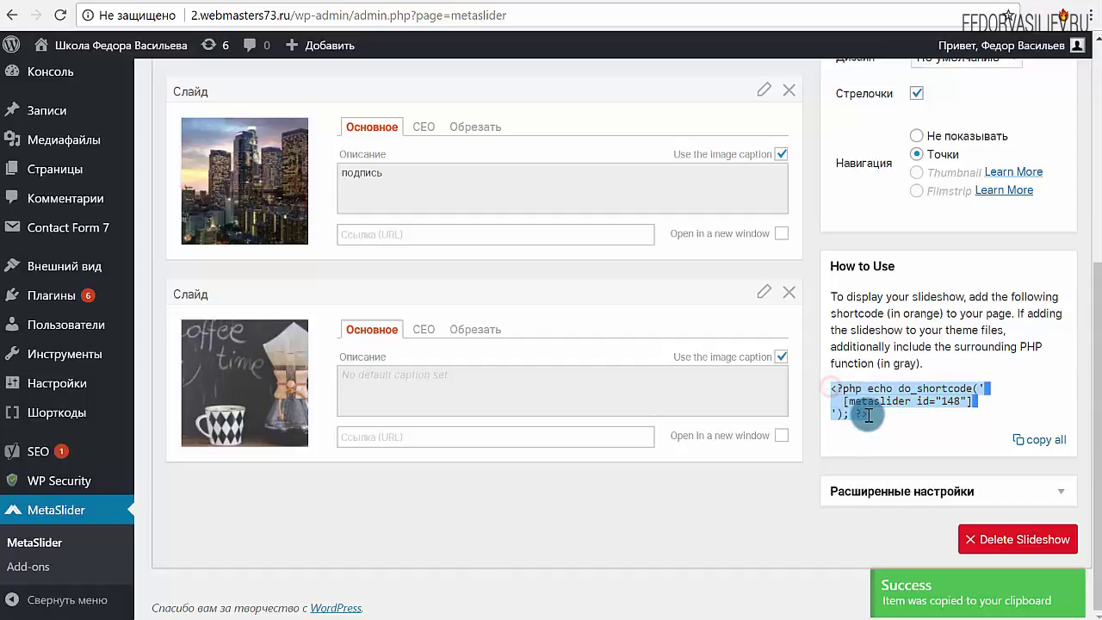
pyautogui.click(861, 298)
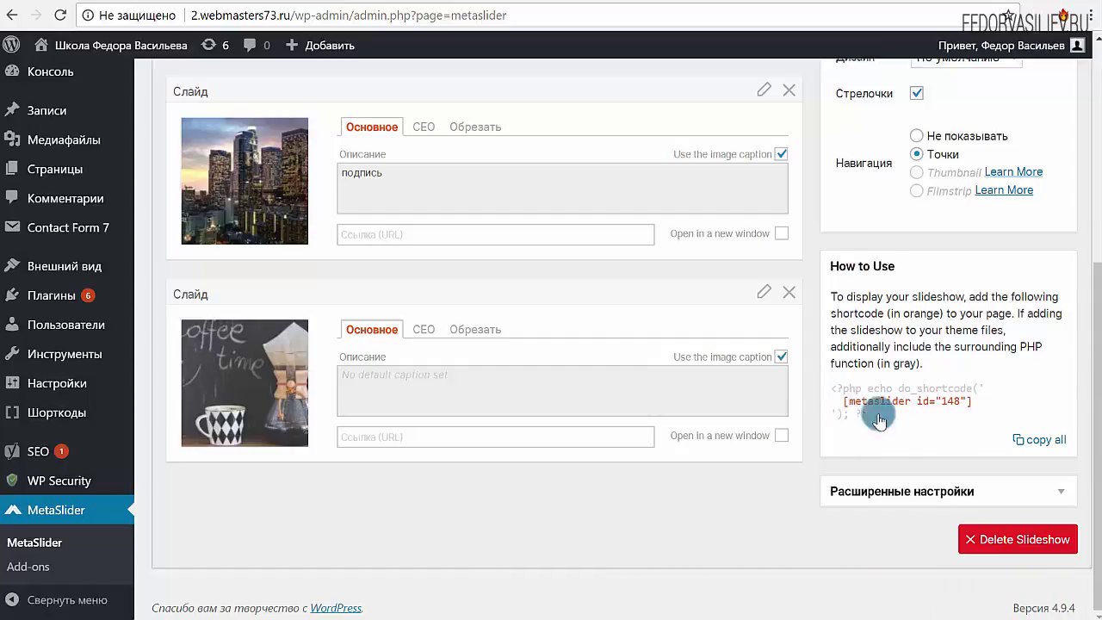
pyautogui.click(922, 489)
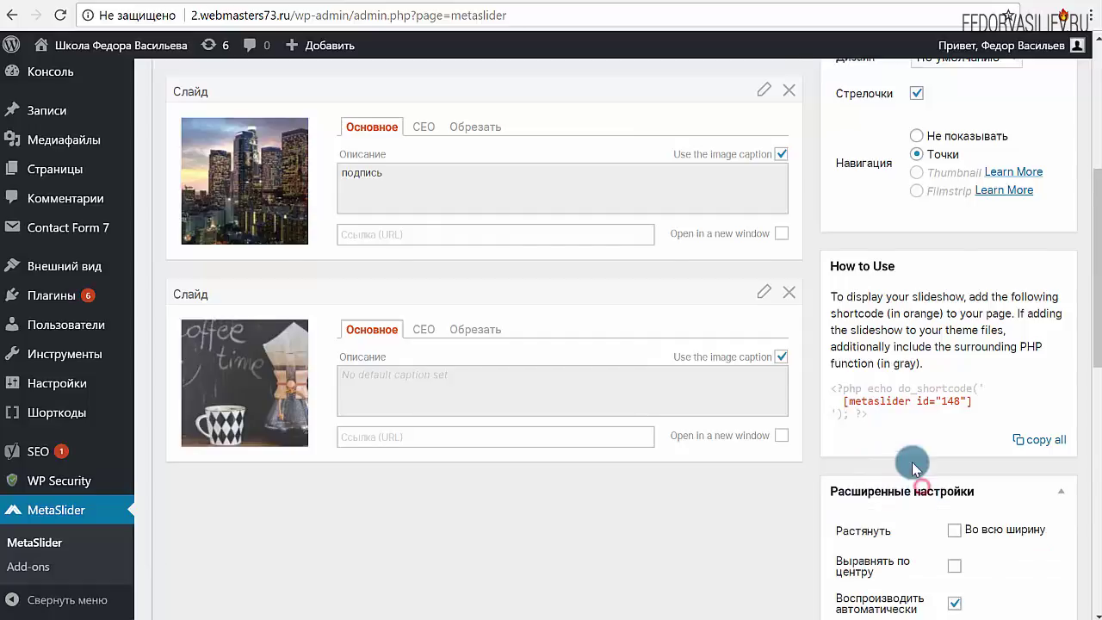
# Tick Во всю ширину for full-width stretching, keeping the Previous and Next labels unchanged
pyautogui.scroll(-4, 911, 464)
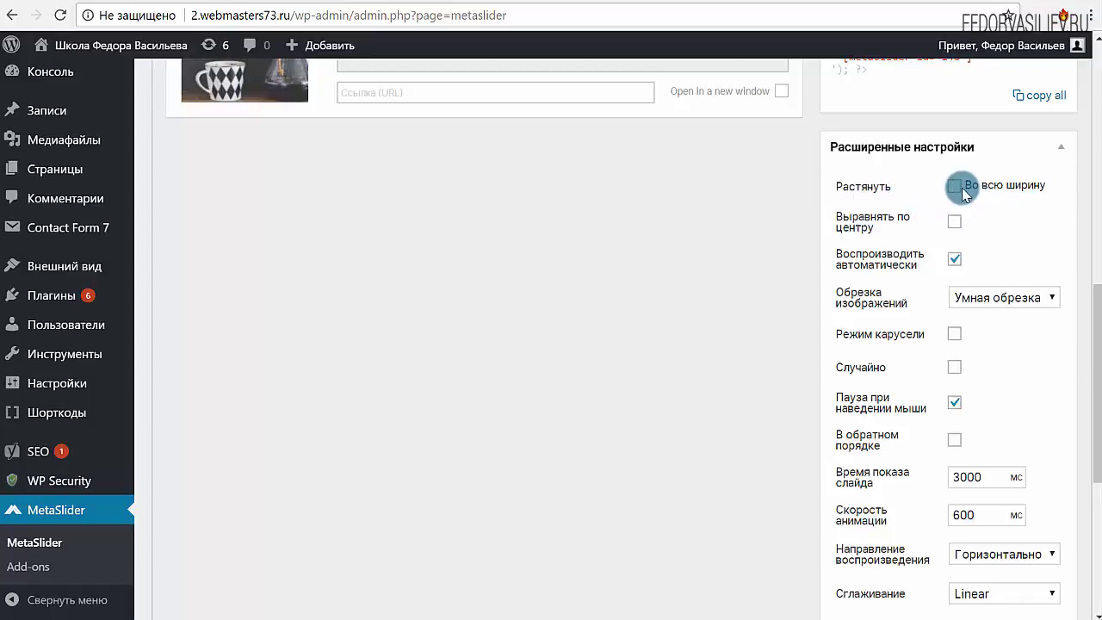
pyautogui.click(954, 186)
pyautogui.scroll(-2, 994, 222)
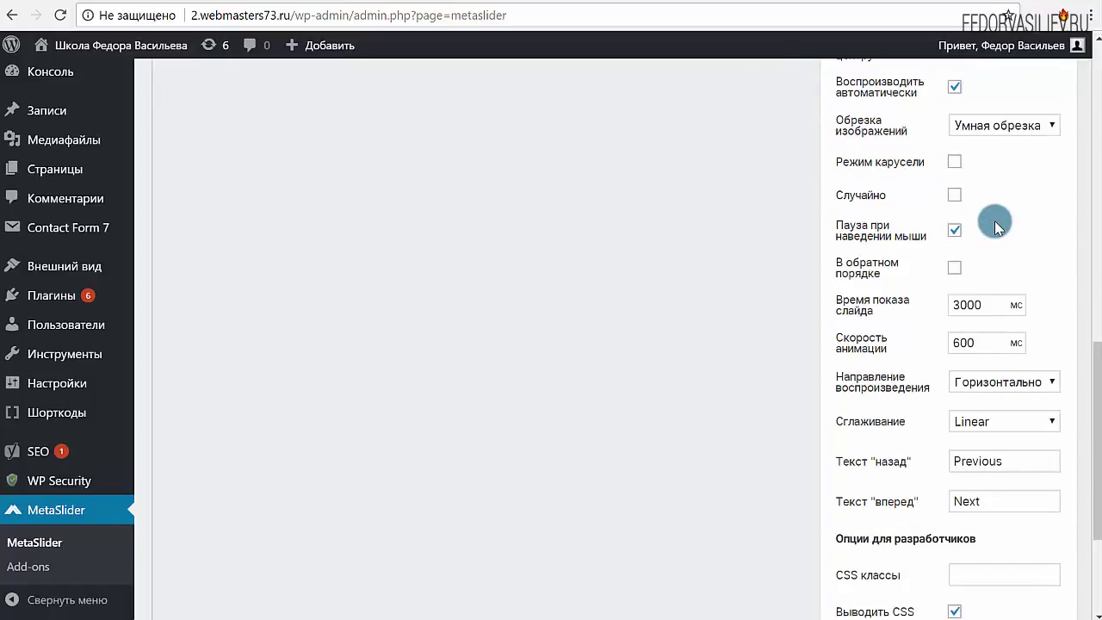
pyautogui.scroll(-1, 995, 222)
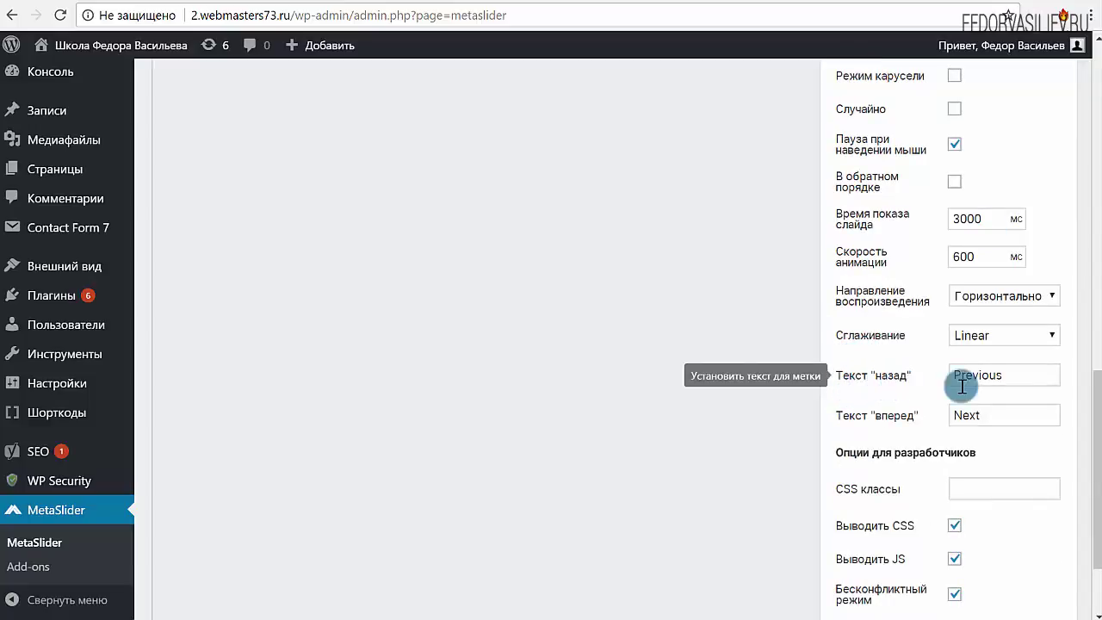
pyautogui.doubleClick(1009, 374)
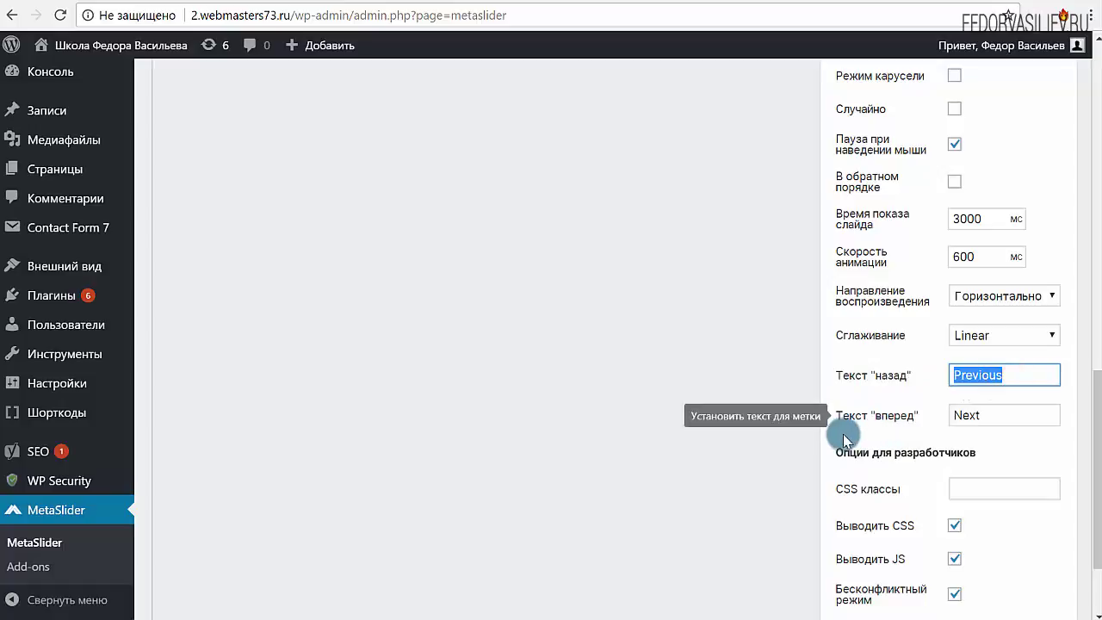
pyautogui.doubleClick(996, 415)
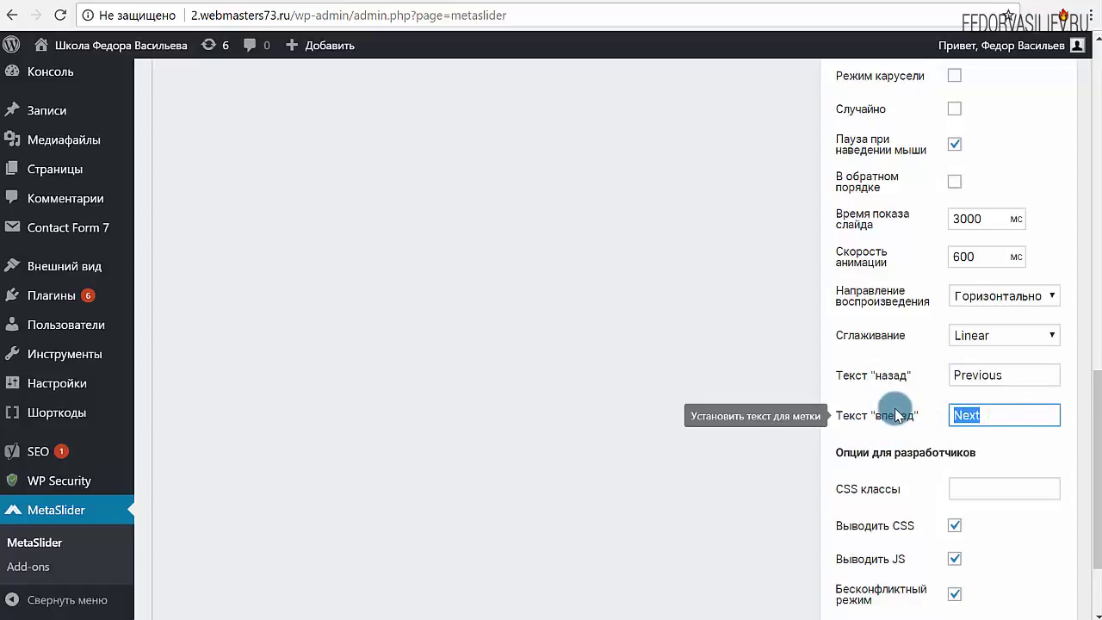
pyautogui.scroll(-2, 896, 404)
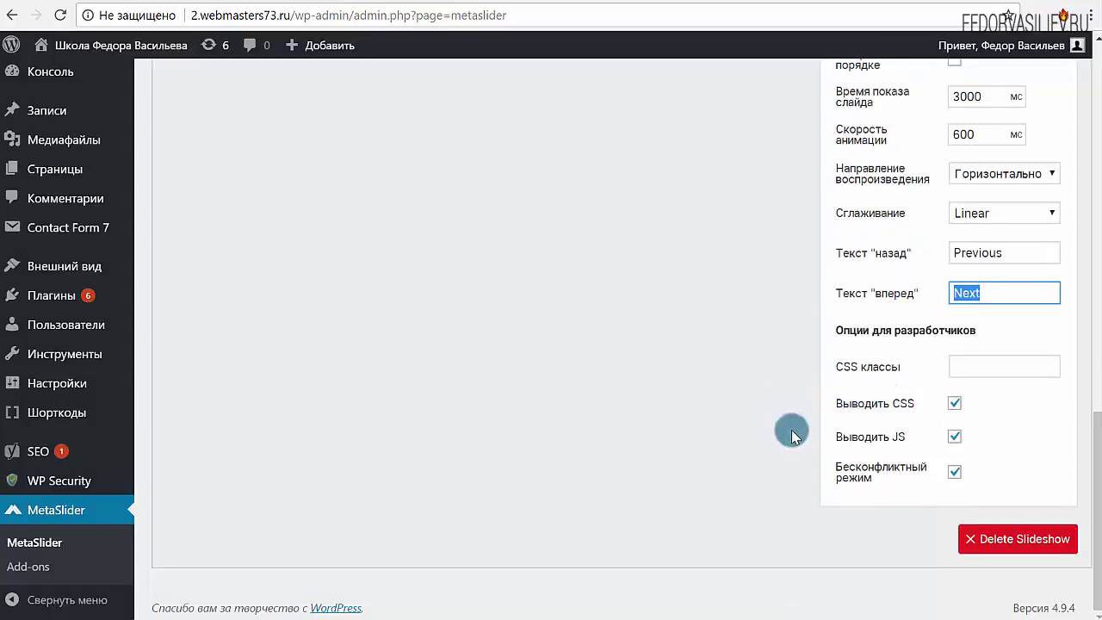
pyautogui.scroll(8, 921, 426)
pyautogui.scroll(5, 921, 426)
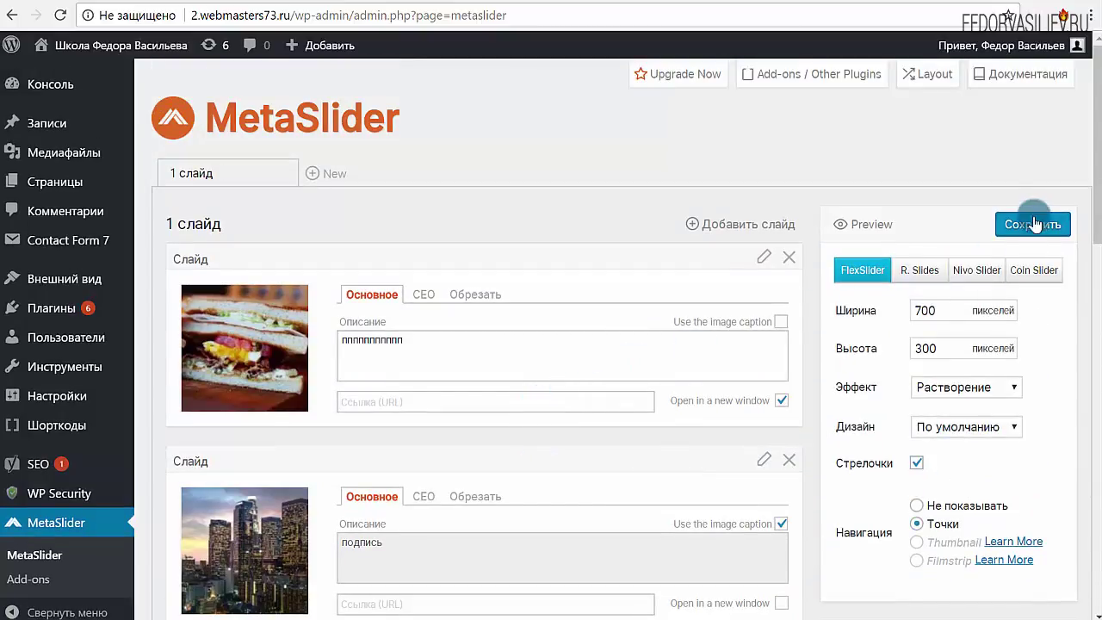
# Save the slideshow settings and check the site's front page before returning to MetaSlider
pyautogui.click(1031, 225)
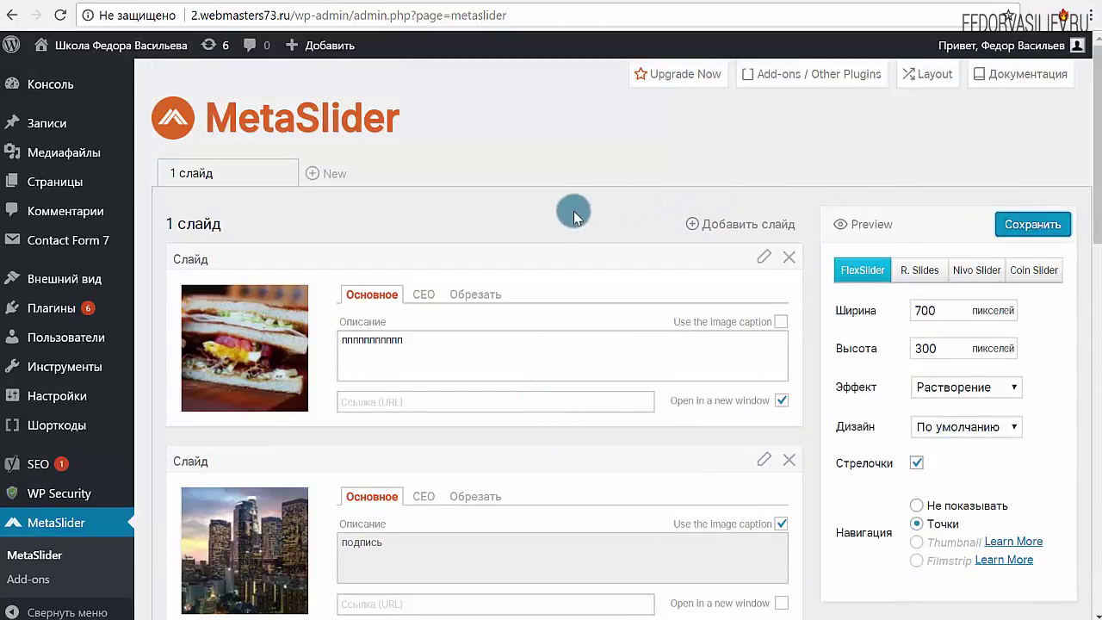
pyautogui.click(365, 5)
pyautogui.click(344, 7)
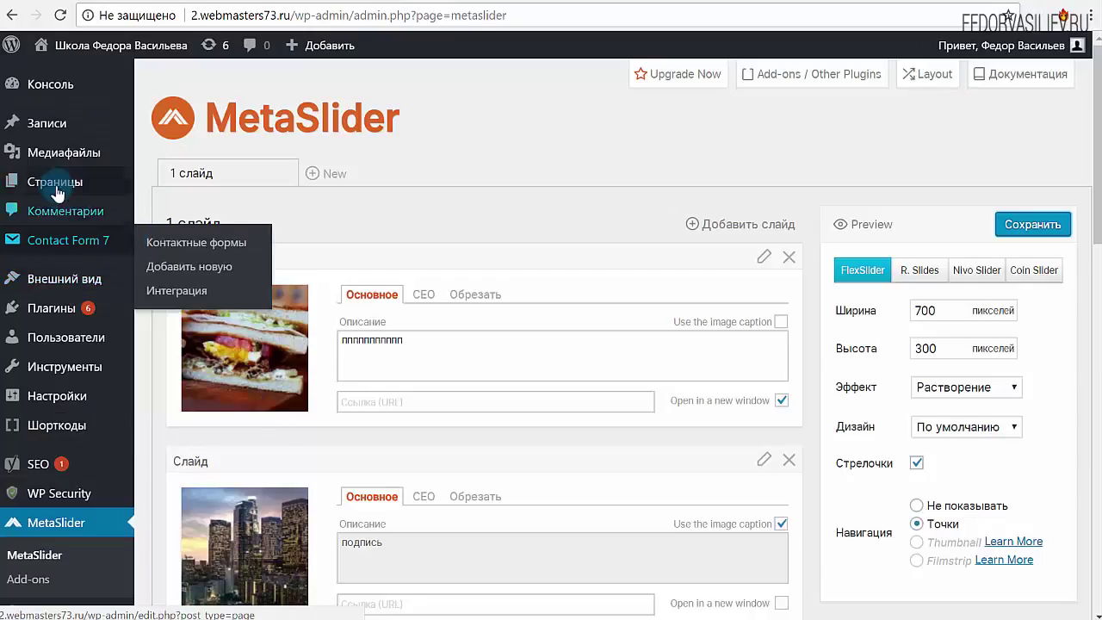
# List all pages sorted by title and open the Контакты page for editing
pyautogui.moveTo(57, 190)
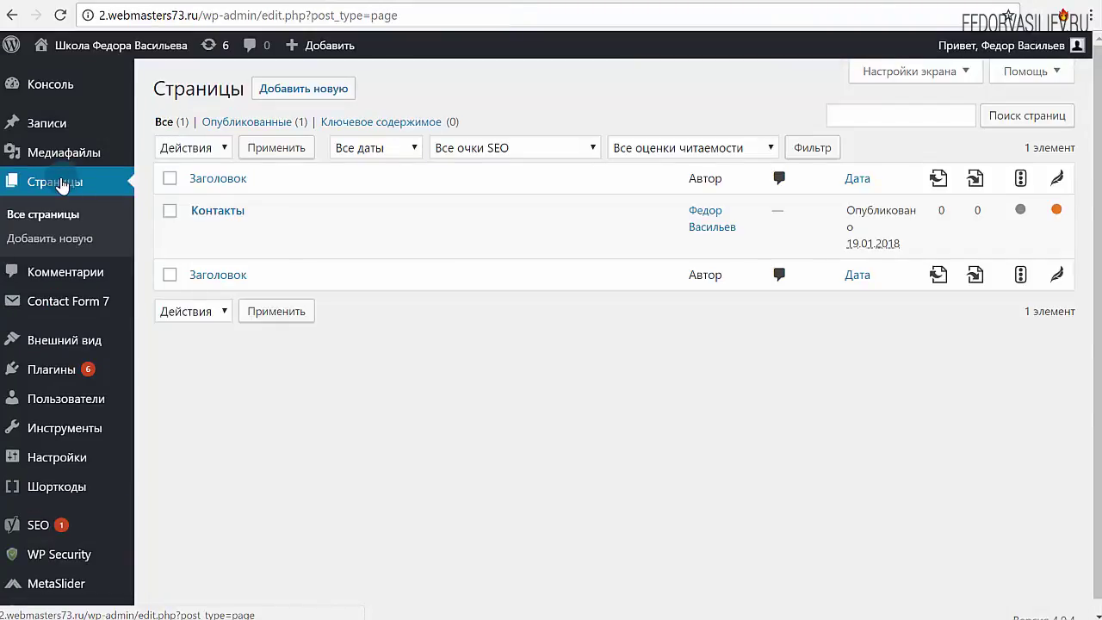
pyautogui.click(456, 187)
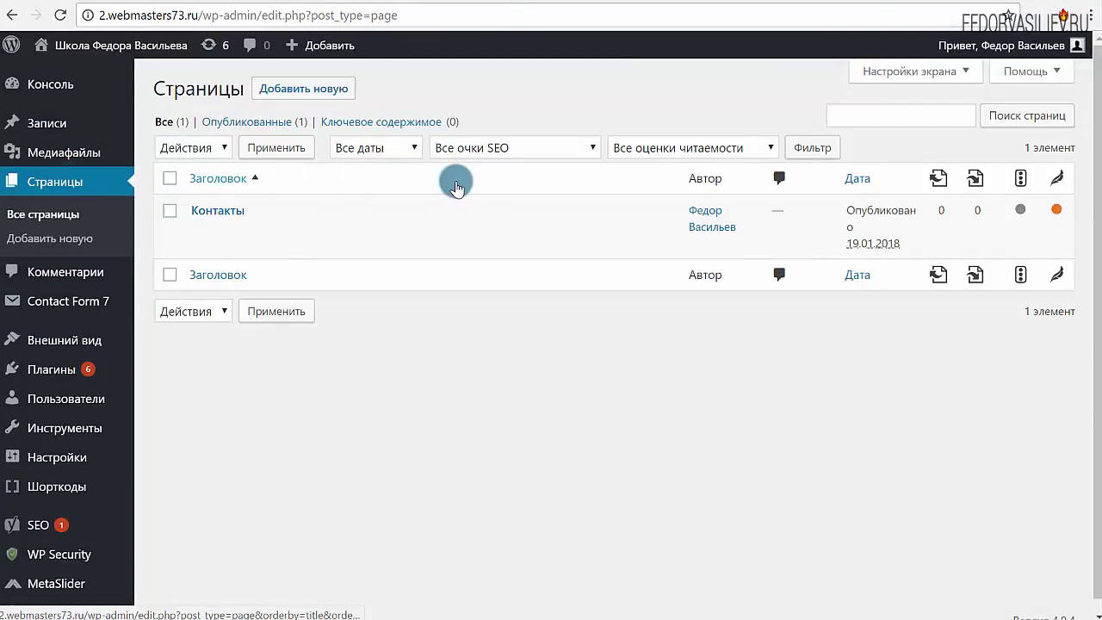
pyautogui.click(216, 215)
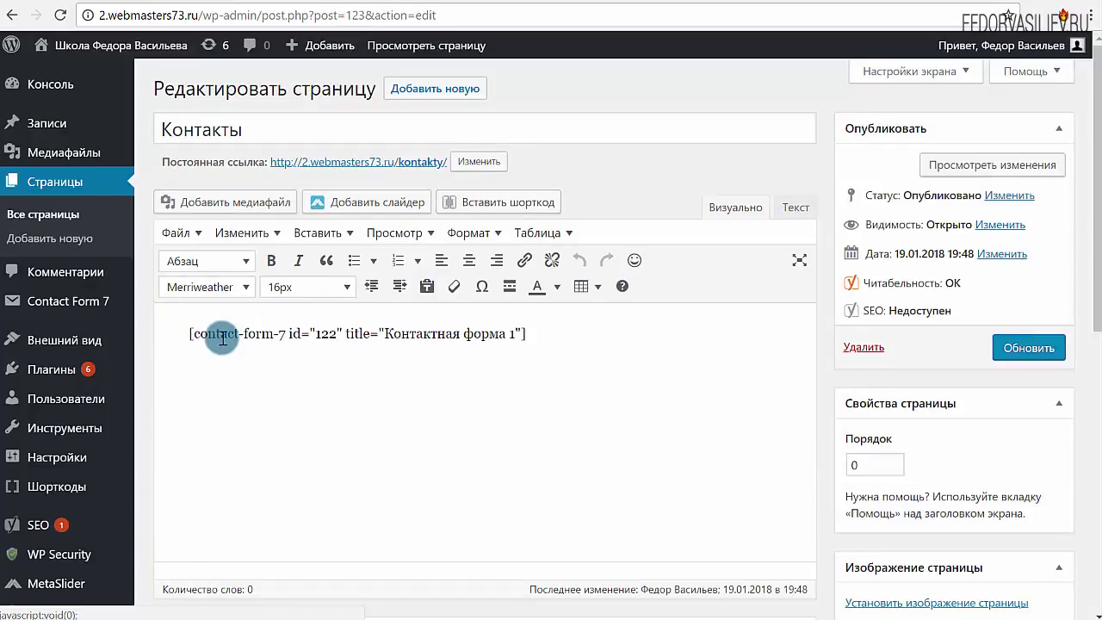
# Insert a blank line above the [contact-form-7 id="122"] shortcode in the Контакты content
pyautogui.click(187, 323)
pyautogui.press('Return')
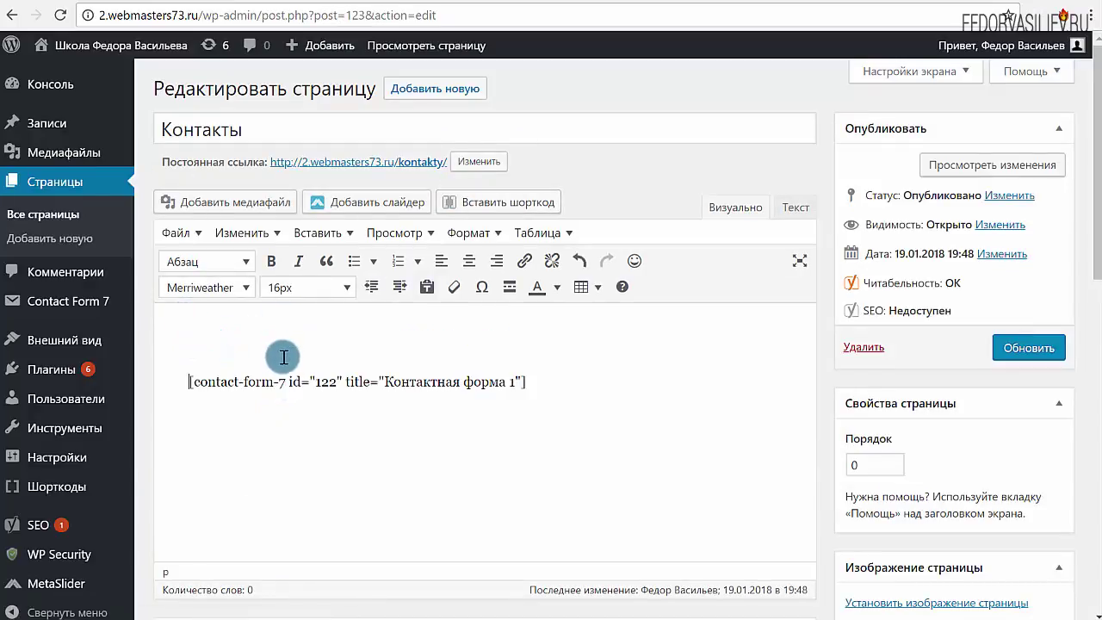
pyautogui.click(282, 338)
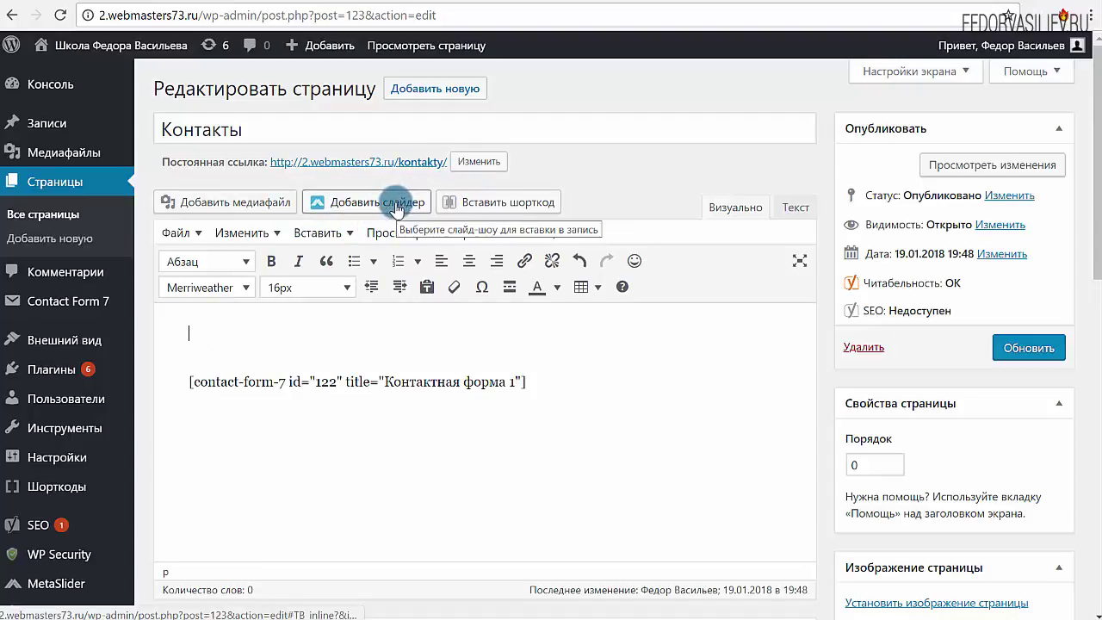
pyautogui.click(394, 206)
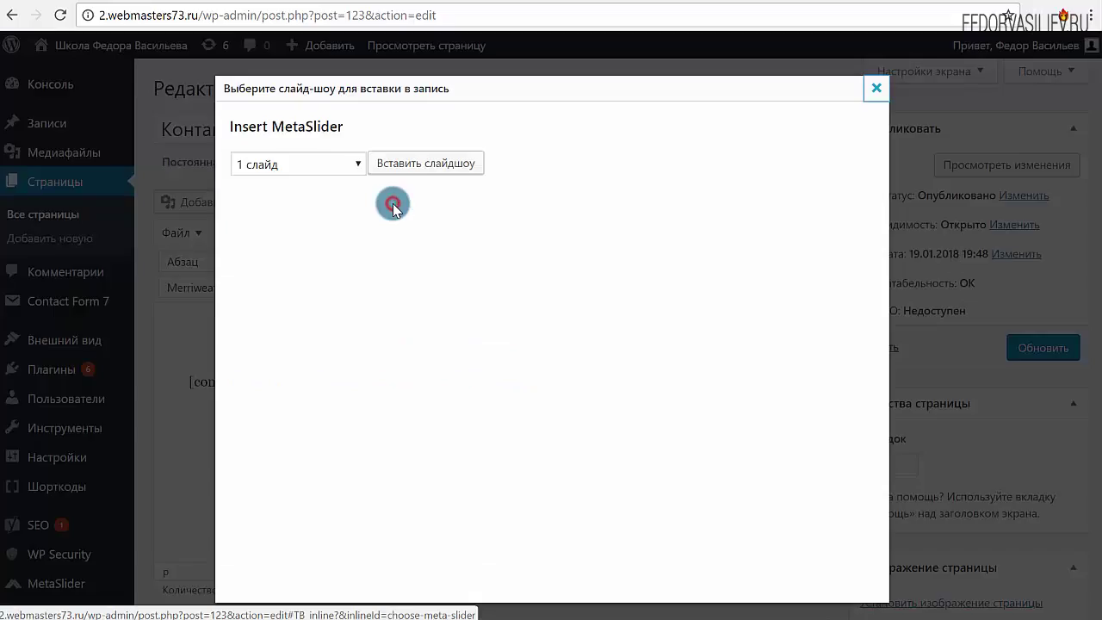
# Insert the 1 слайд slideshow above the contact form as [metaslider id=148]
pyautogui.click(359, 166)
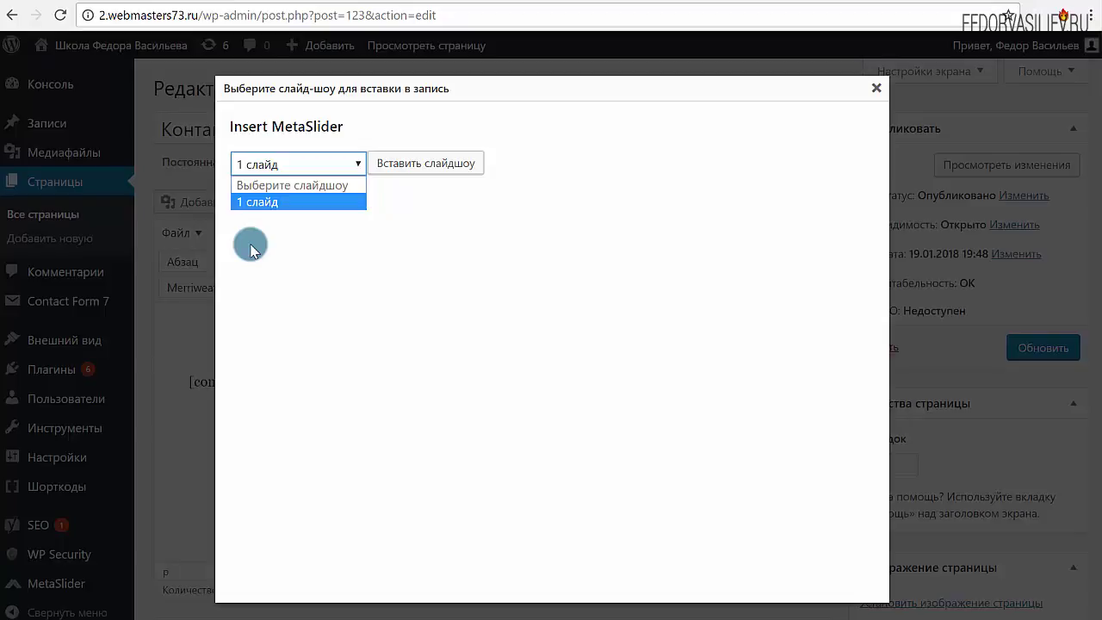
pyautogui.click(280, 199)
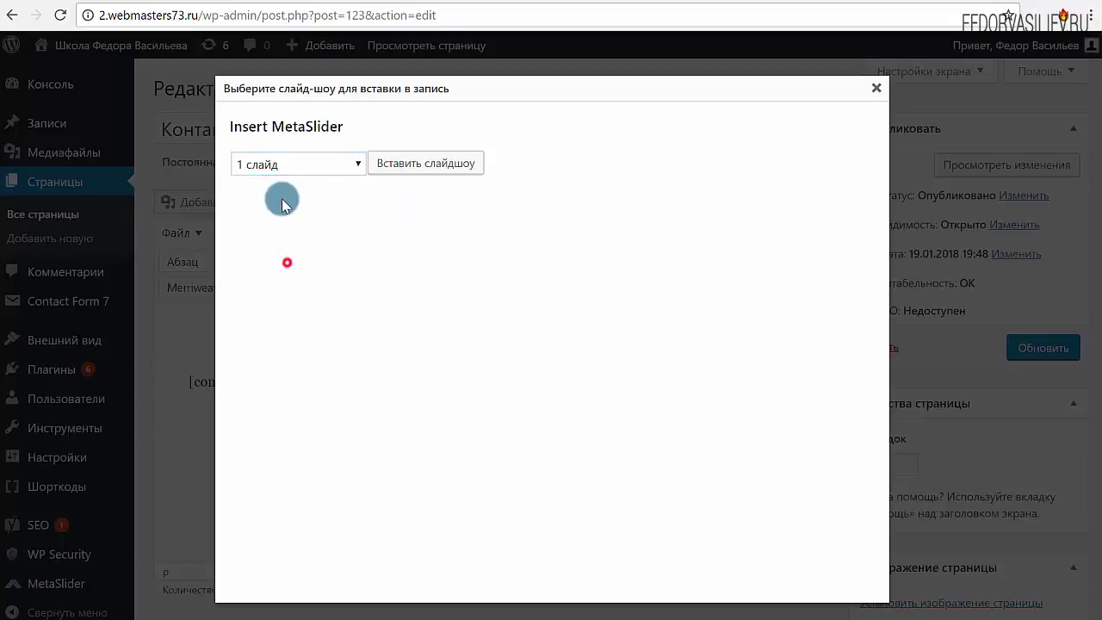
pyautogui.click(271, 164)
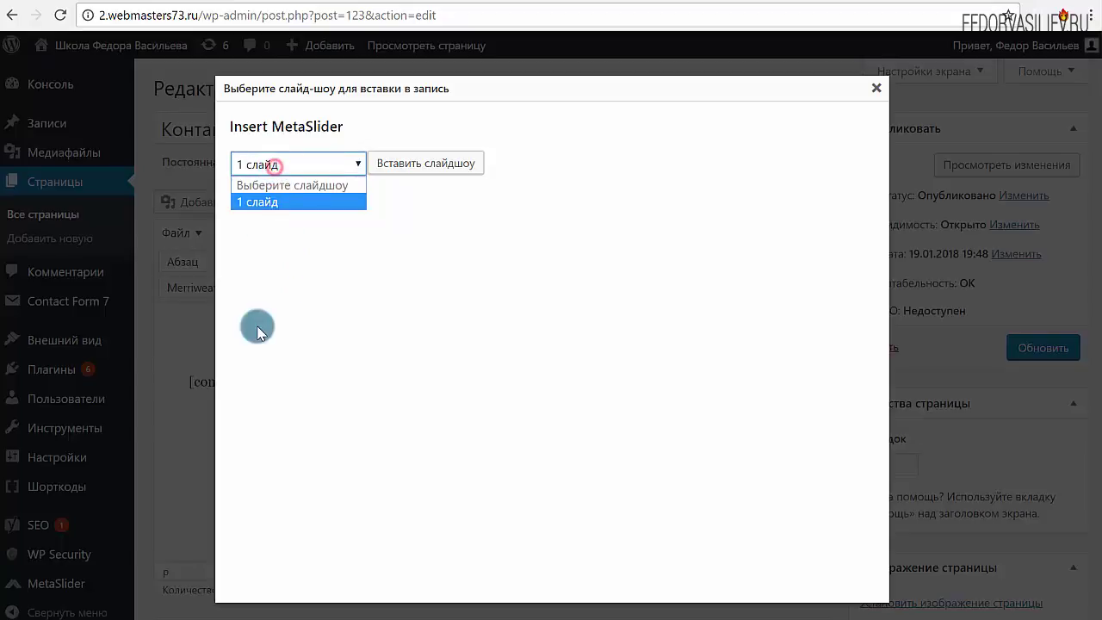
pyautogui.click(263, 207)
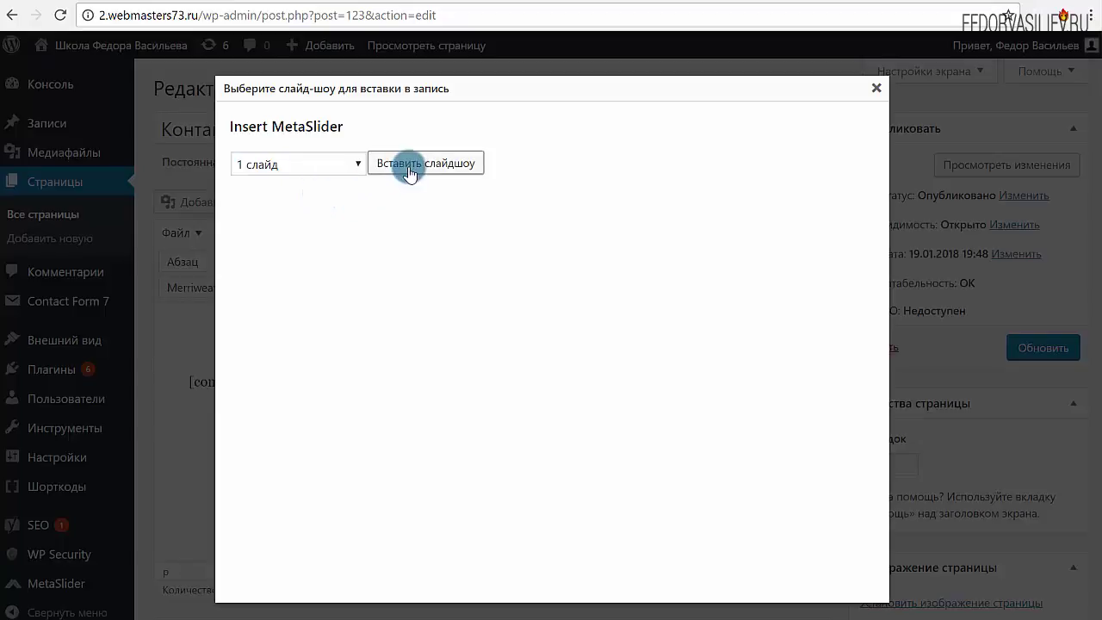
pyautogui.click(401, 164)
# Update the Контакты page and view the live site
pyautogui.moveTo(345, 328); pyautogui.dragTo(183, 339)
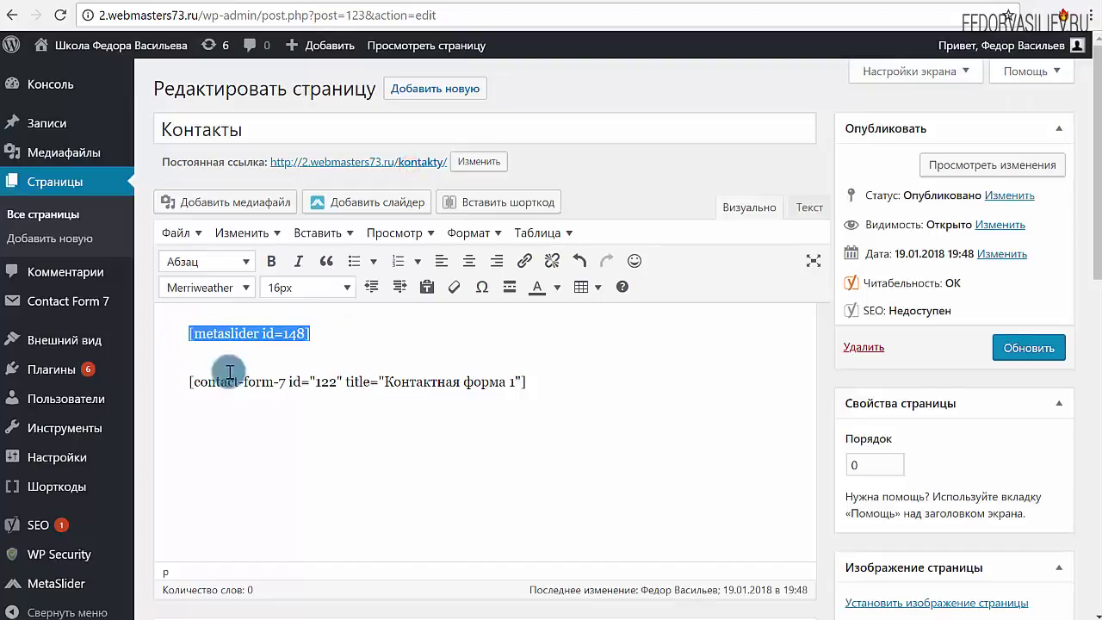
pyautogui.click(1028, 348)
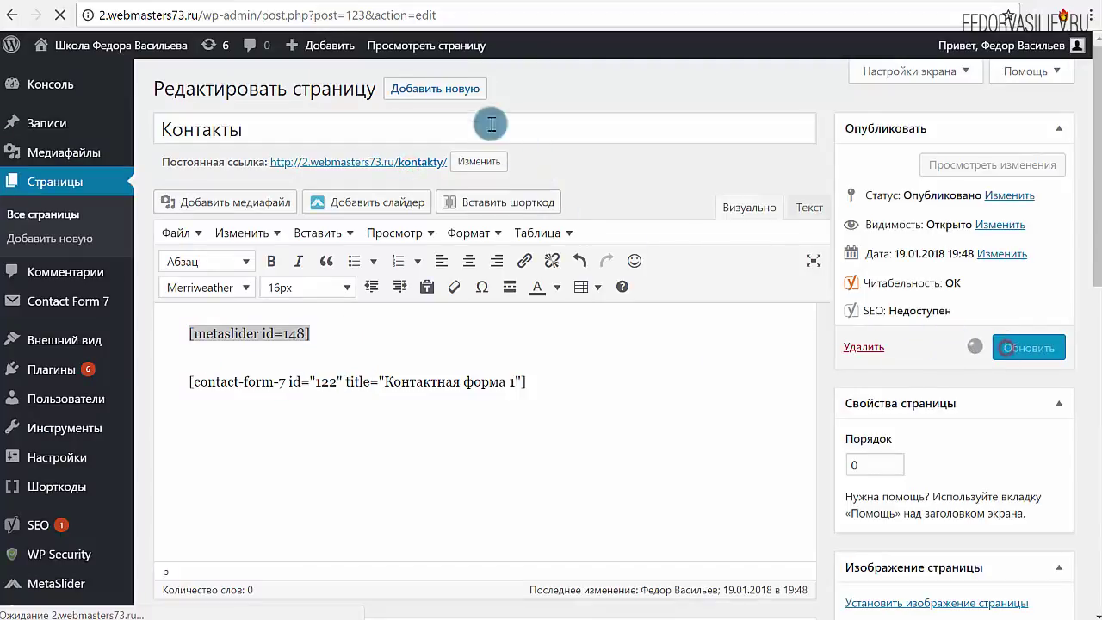
pyautogui.click(359, 2)
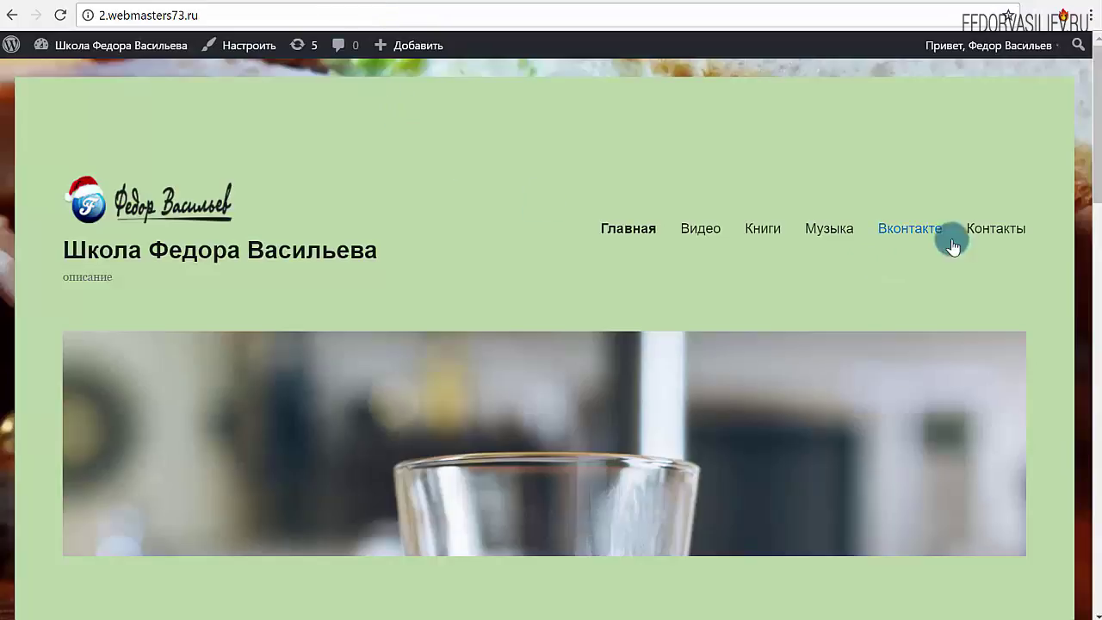
# Open the live Контакты page and scroll down to the slideshow above the contact form
pyautogui.click(991, 229)
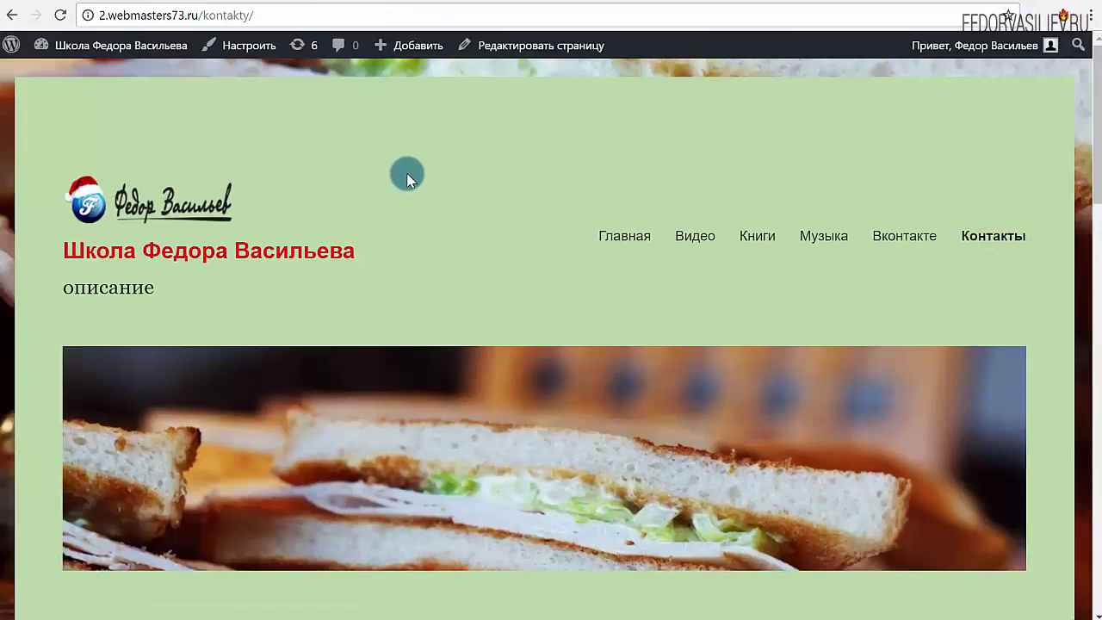
pyautogui.scroll(-6, 396, 173)
pyautogui.scroll(-1, 416, 163)
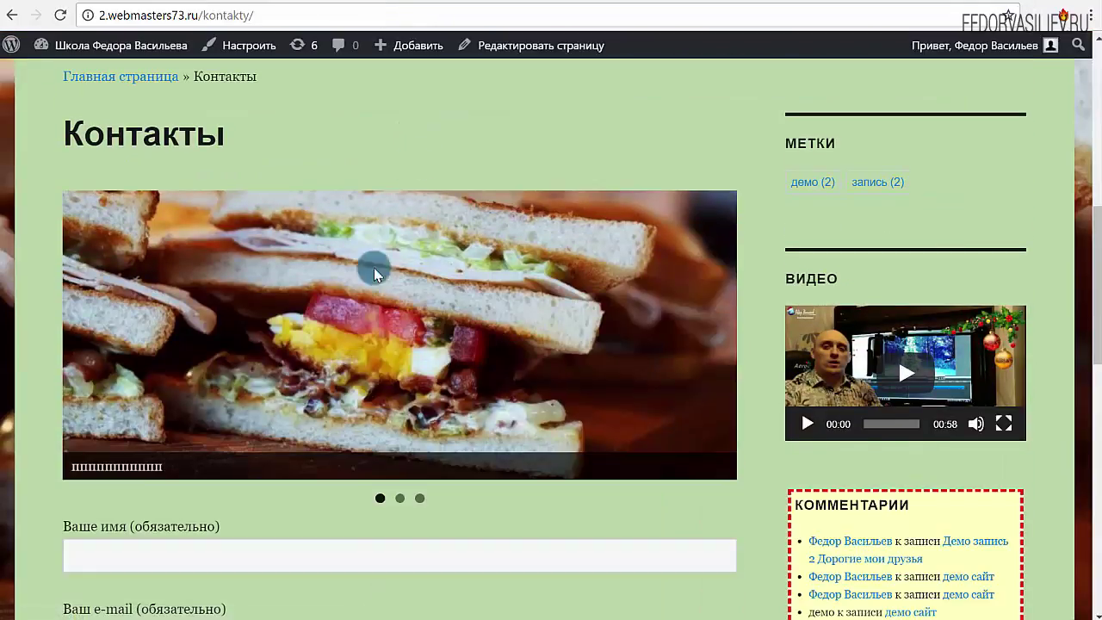
pyautogui.moveTo(151, 470); pyautogui.dragTo(73, 466)
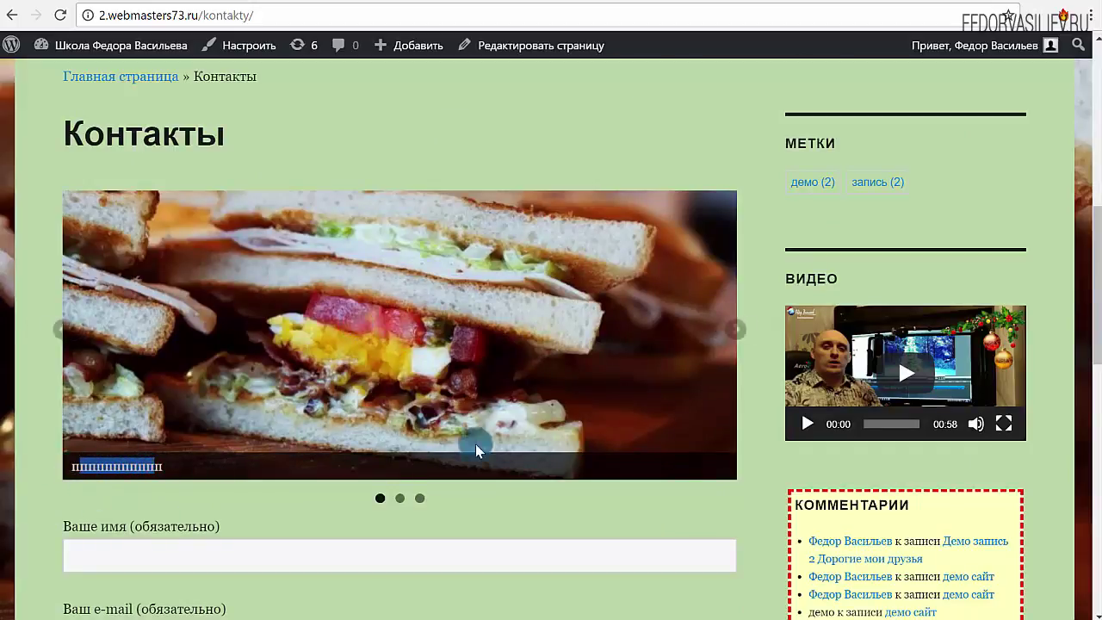
# Cycle the slideshow forward to the city skyline slide, then return to the admin
pyautogui.click(718, 332)
pyautogui.click(719, 334)
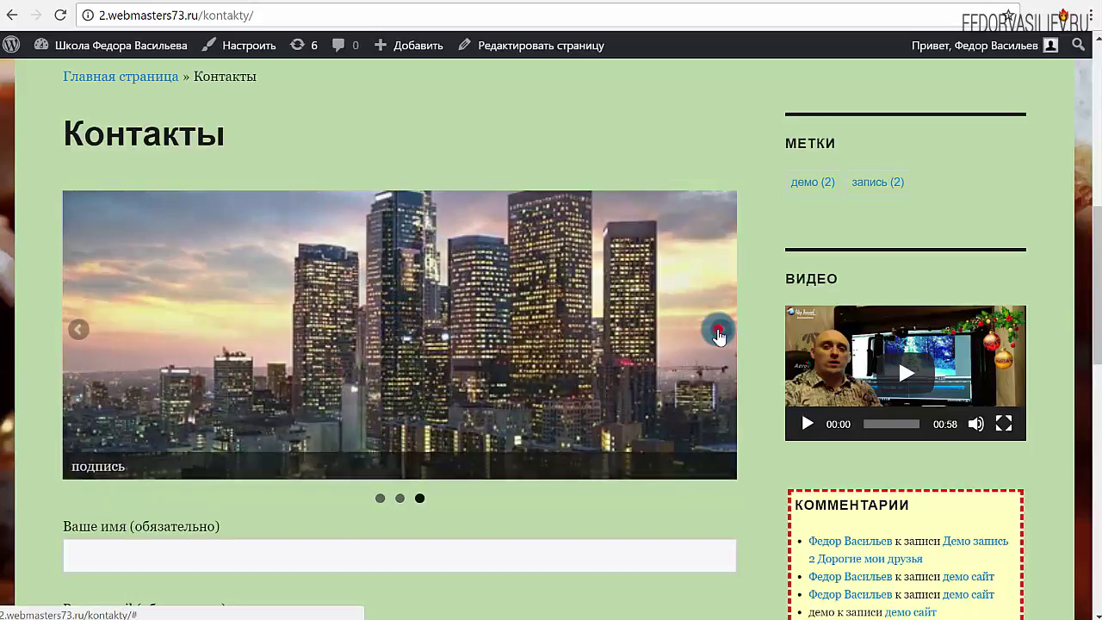
pyautogui.click(719, 334)
pyautogui.click(719, 334)
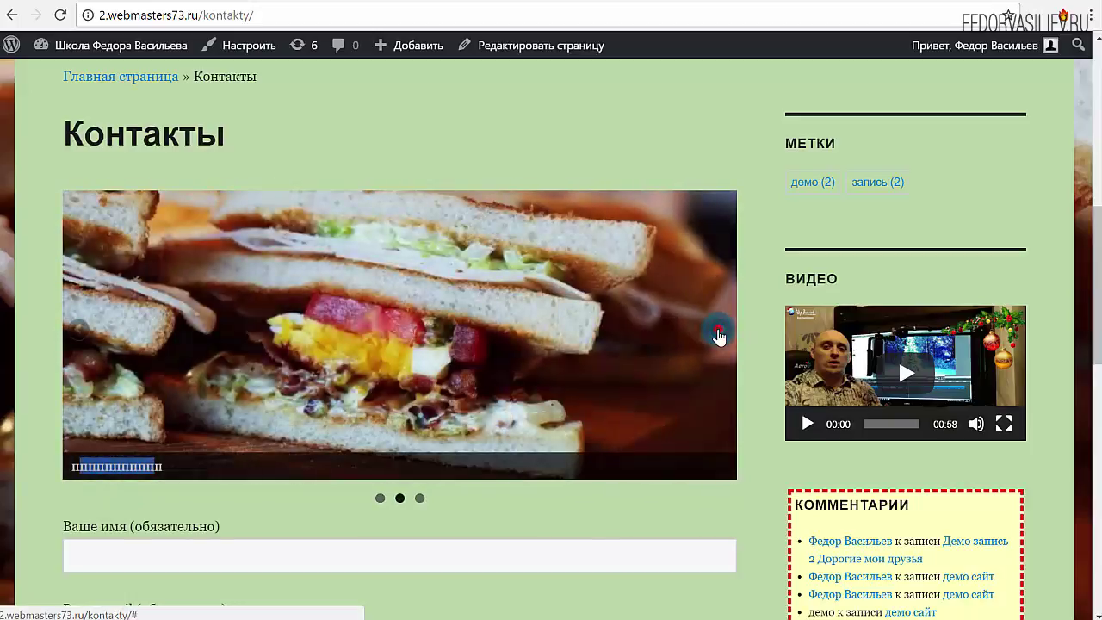
pyautogui.click(719, 334)
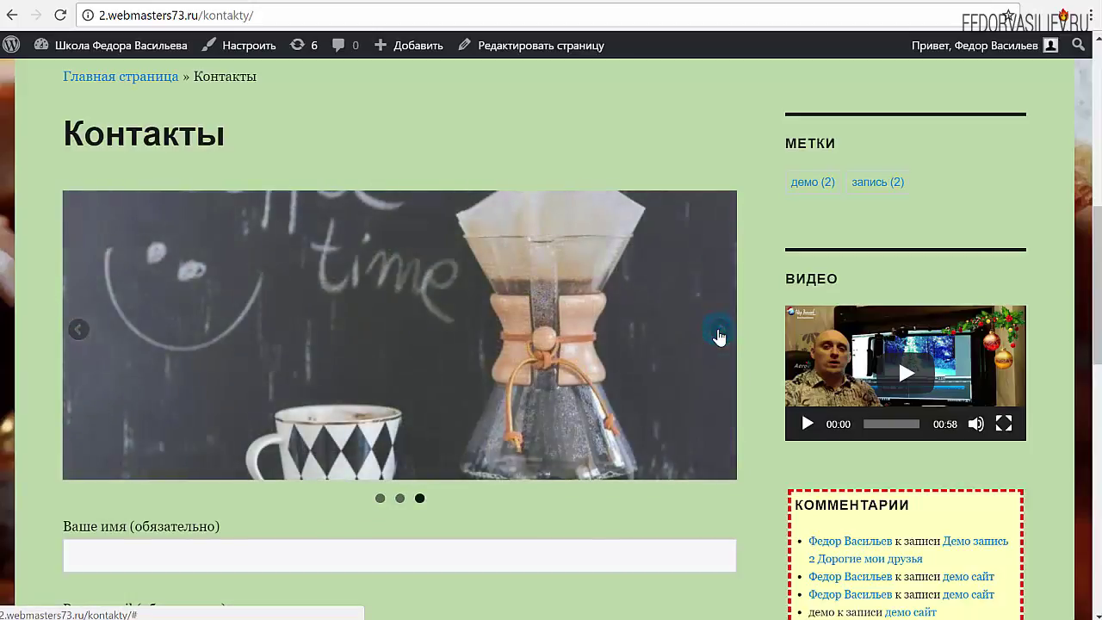
pyautogui.click(719, 334)
pyautogui.click(719, 335)
pyautogui.scroll(-7, 719, 331)
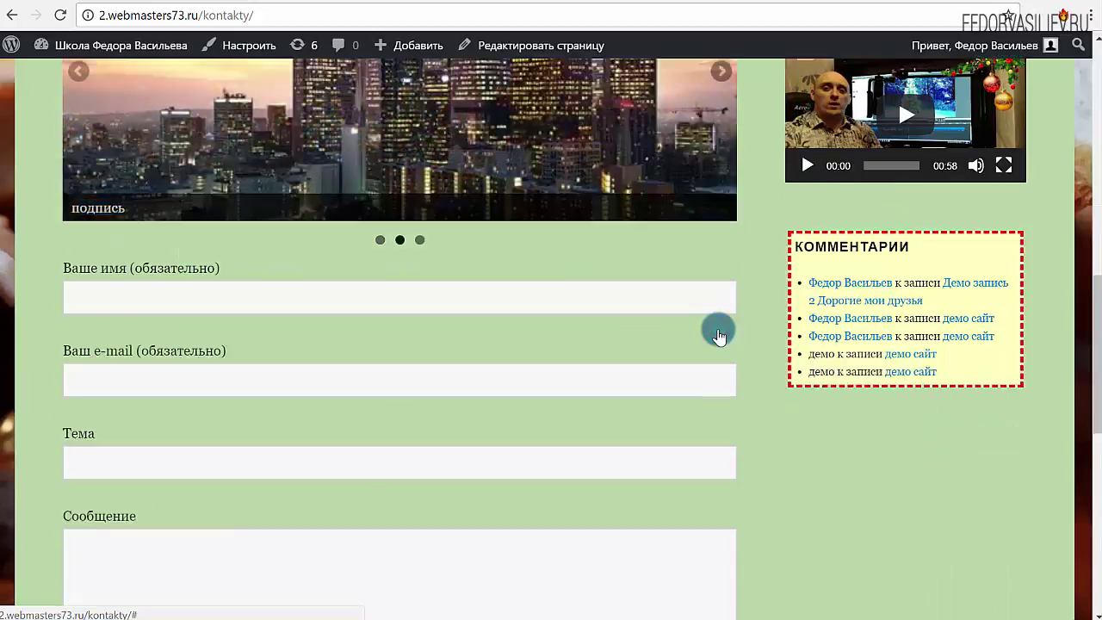
pyautogui.scroll(6, 719, 329)
pyautogui.scroll(2, 719, 329)
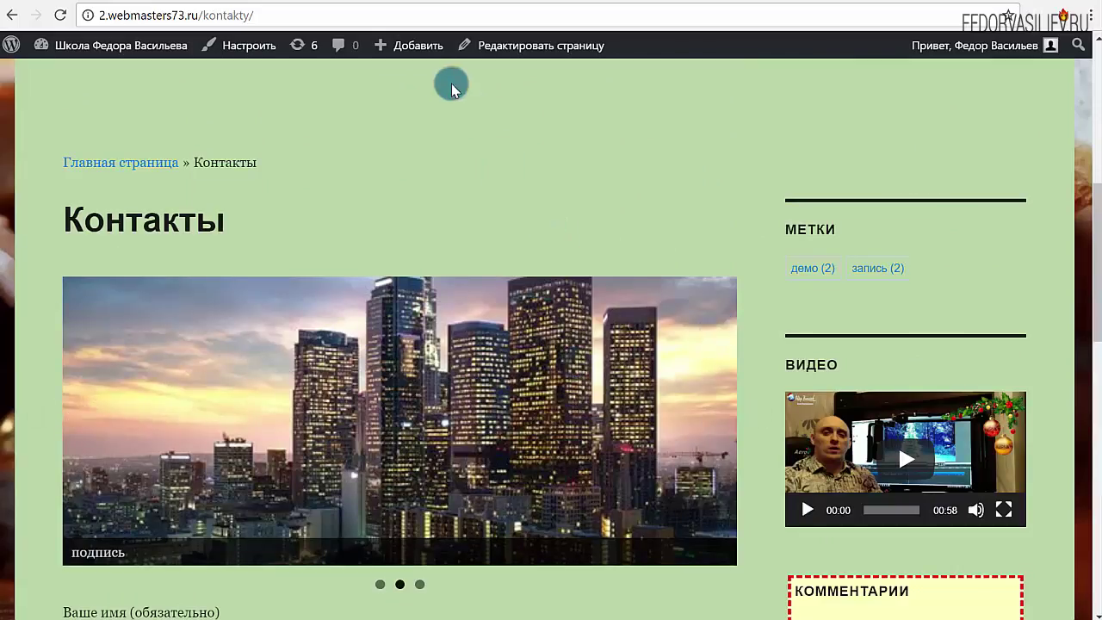
pyautogui.click(309, 3)
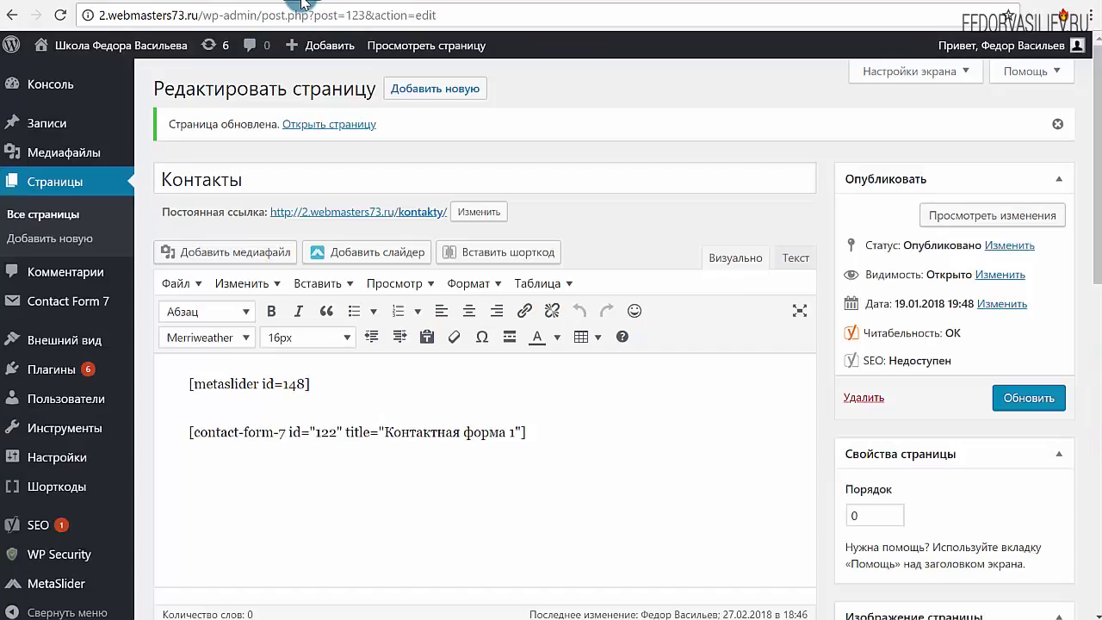
pyautogui.scroll(-2, 167, 386)
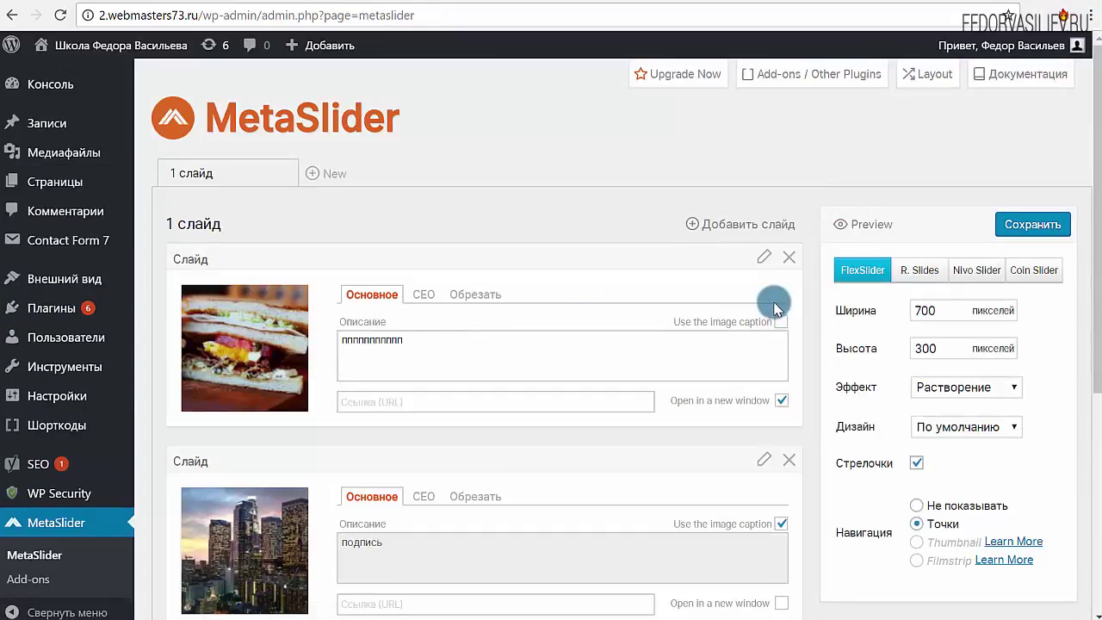
# Check the transition effects list and keep Растворение for the 1 слайд slideshow
pyautogui.click(943, 392)
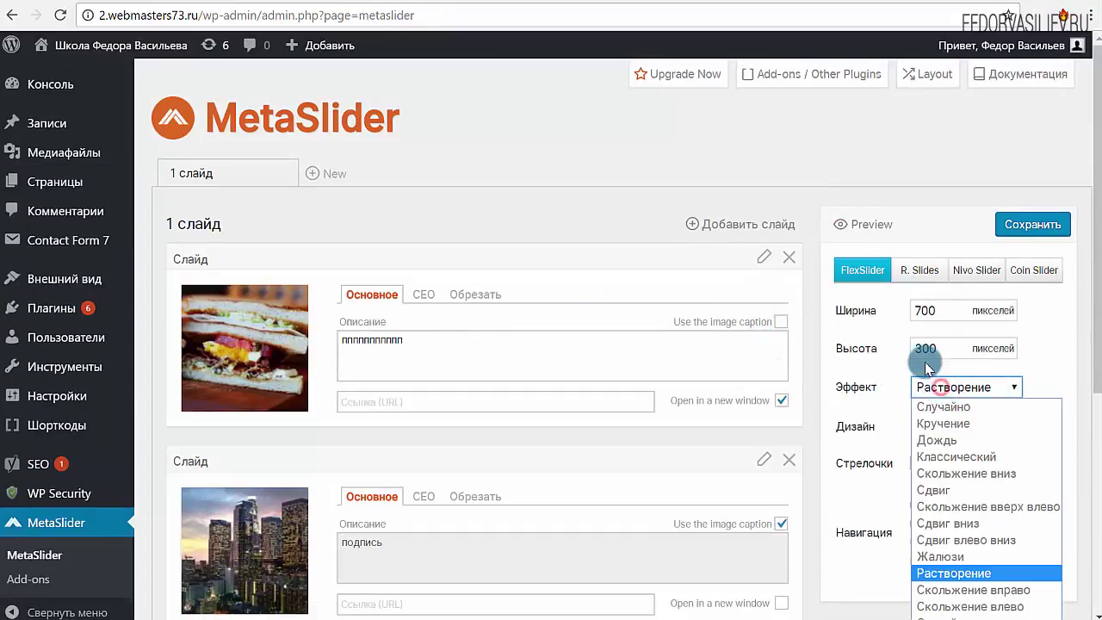
pyautogui.scroll(-2, 844, 319)
pyautogui.click(947, 220)
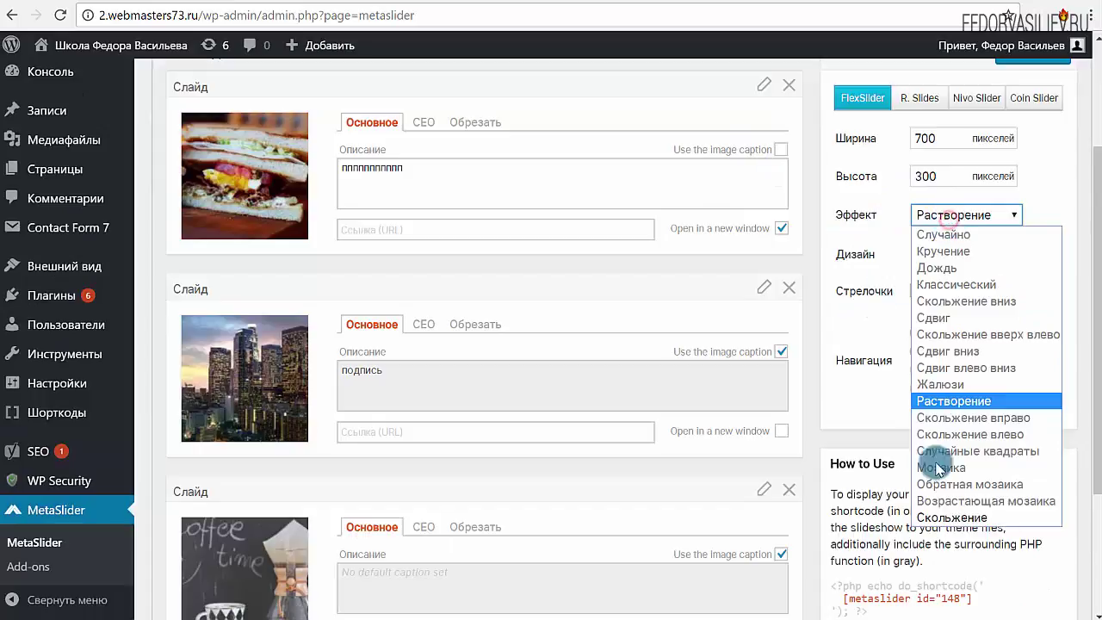
pyautogui.click(886, 274)
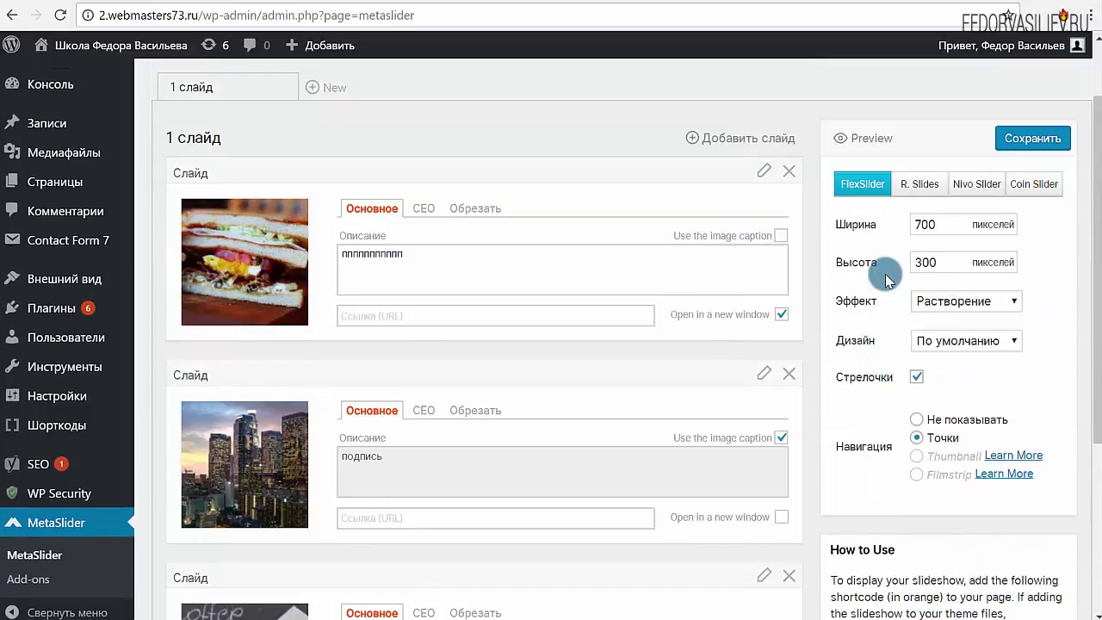
pyautogui.scroll(1, 885, 273)
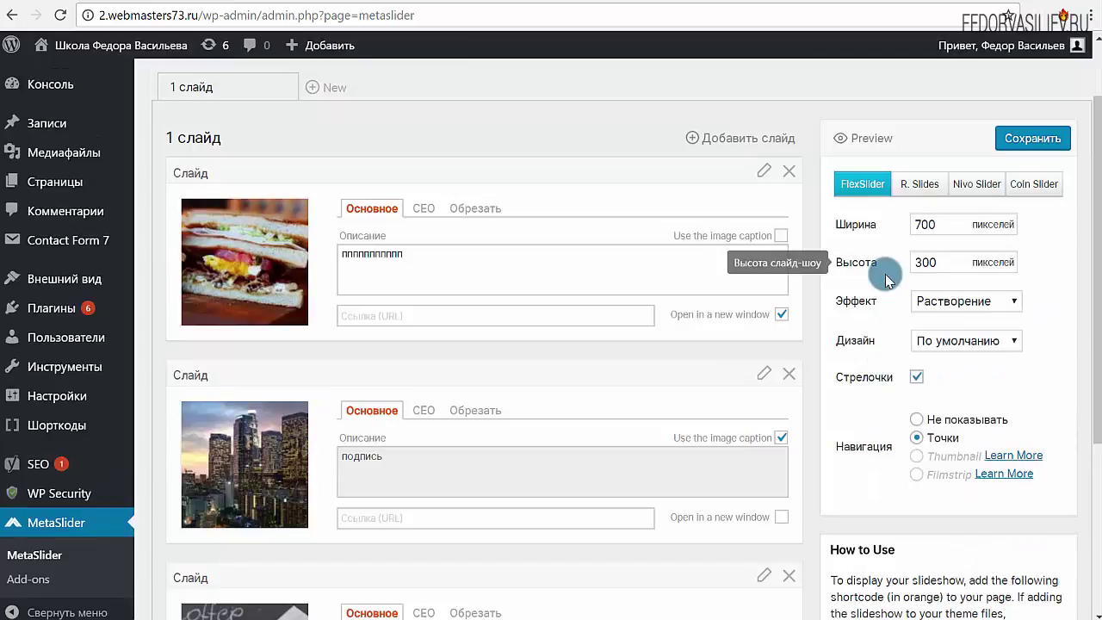
# Switch the slideshow type to R. Slides and expand its Расширенные настройки
pyautogui.click(926, 188)
pyautogui.scroll(-3, 918, 249)
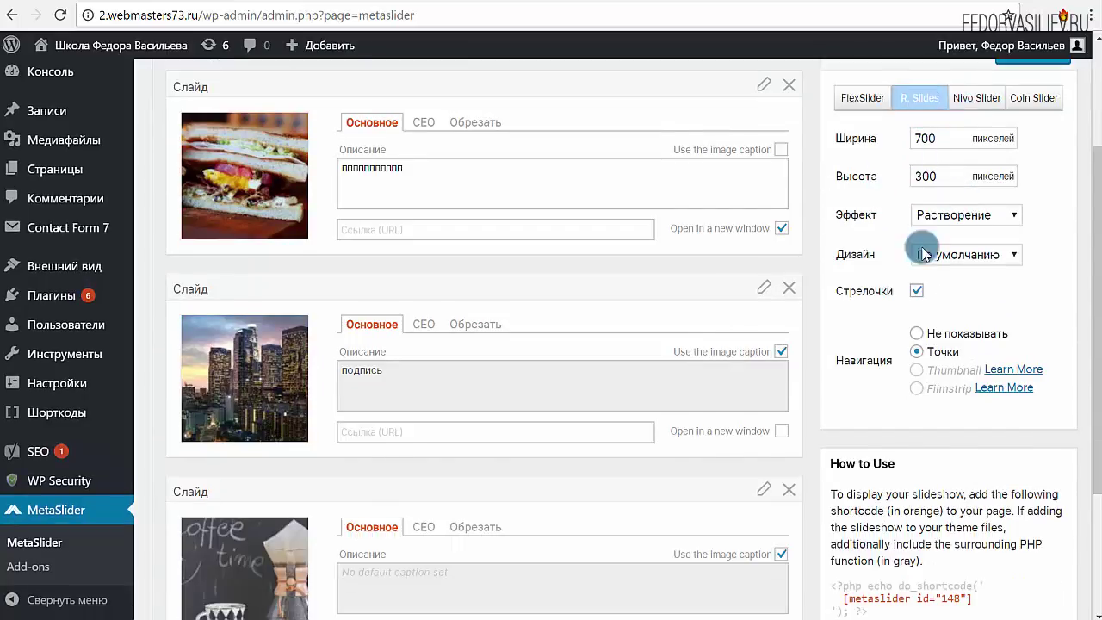
pyautogui.scroll(-1, 906, 249)
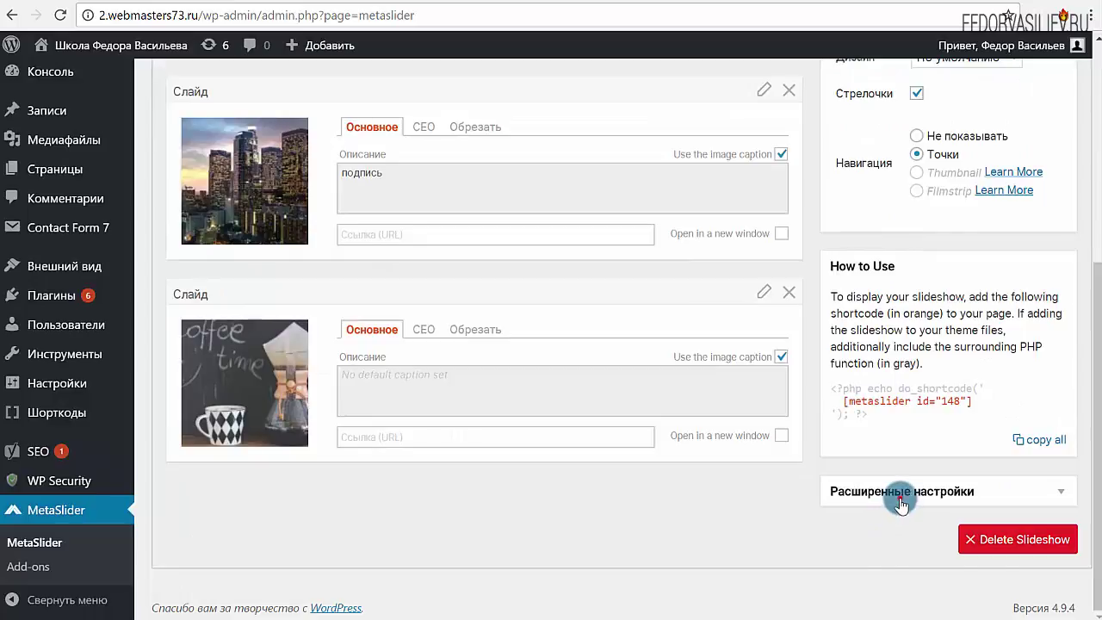
pyautogui.click(902, 500)
pyautogui.scroll(-6, 771, 466)
pyautogui.scroll(5, 920, 502)
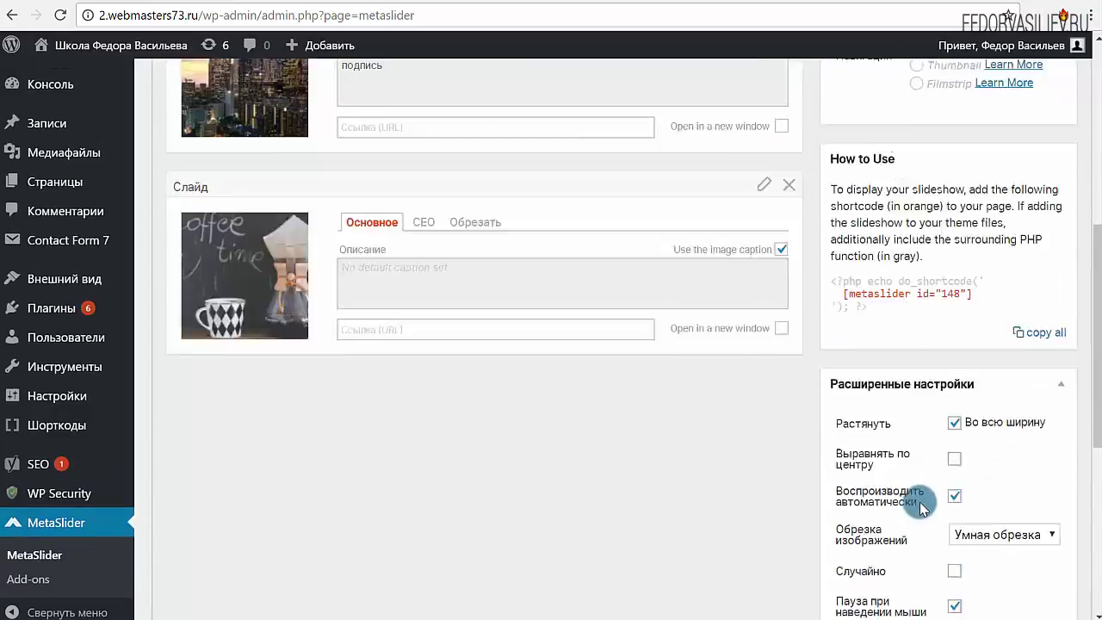
pyautogui.scroll(6, 920, 502)
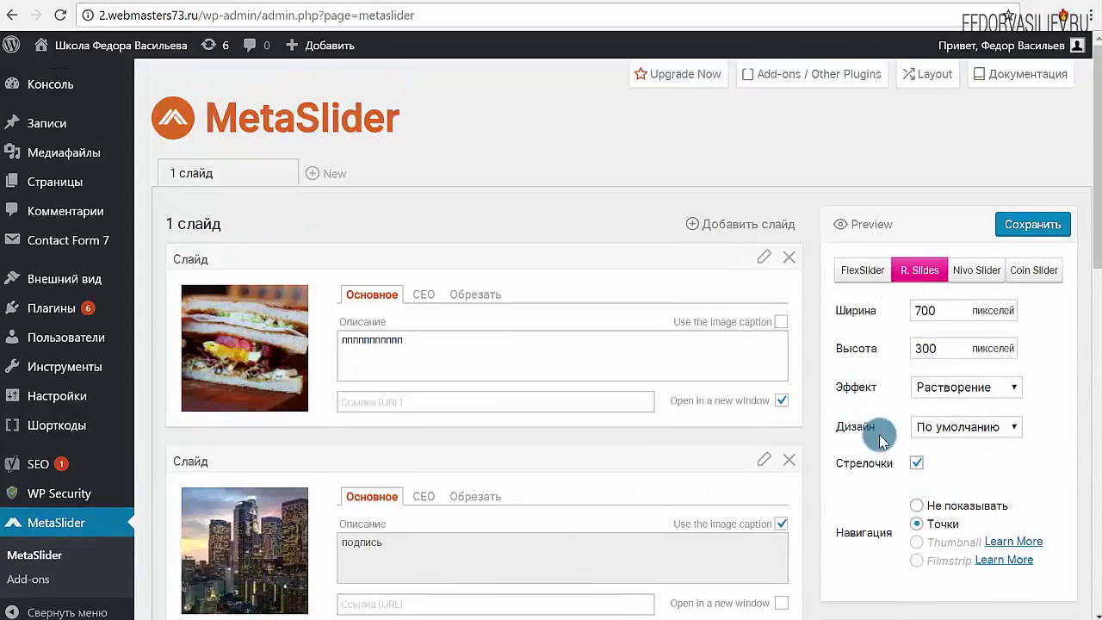
# Try the Nivo Slider type for the 1 слайд slideshow
pyautogui.click(976, 386)
pyautogui.scroll(-1, 984, 394)
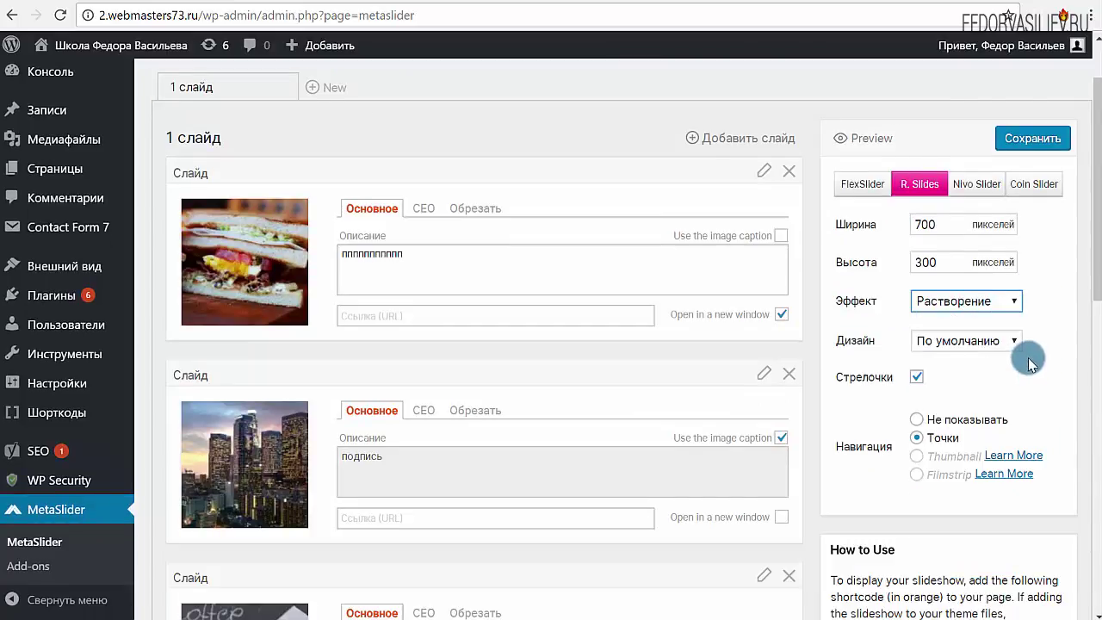
pyautogui.click(977, 297)
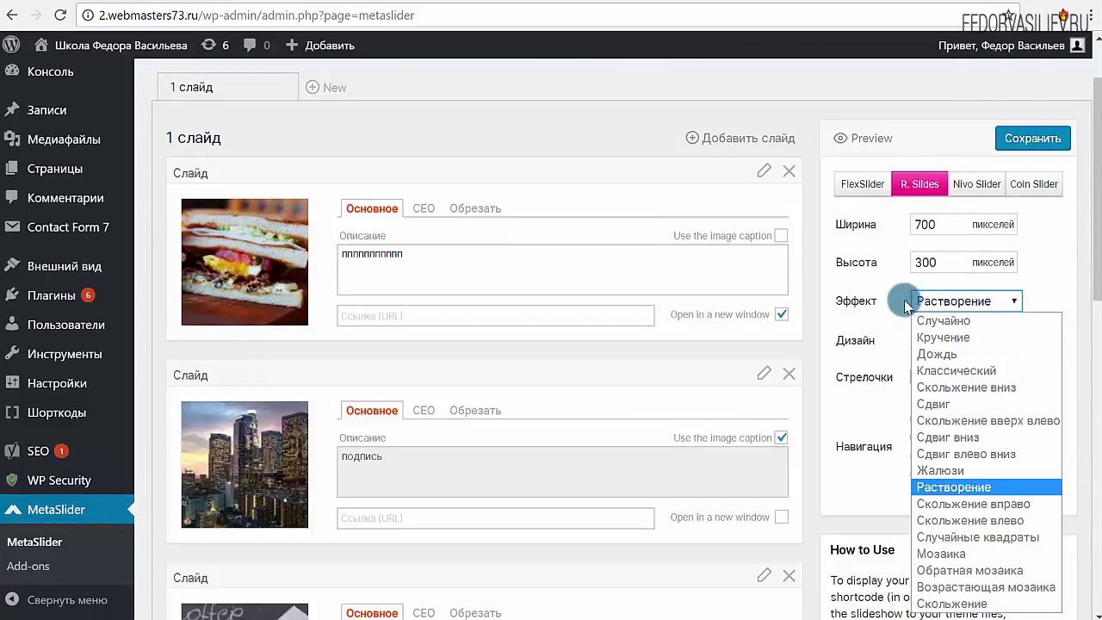
pyautogui.click(970, 195)
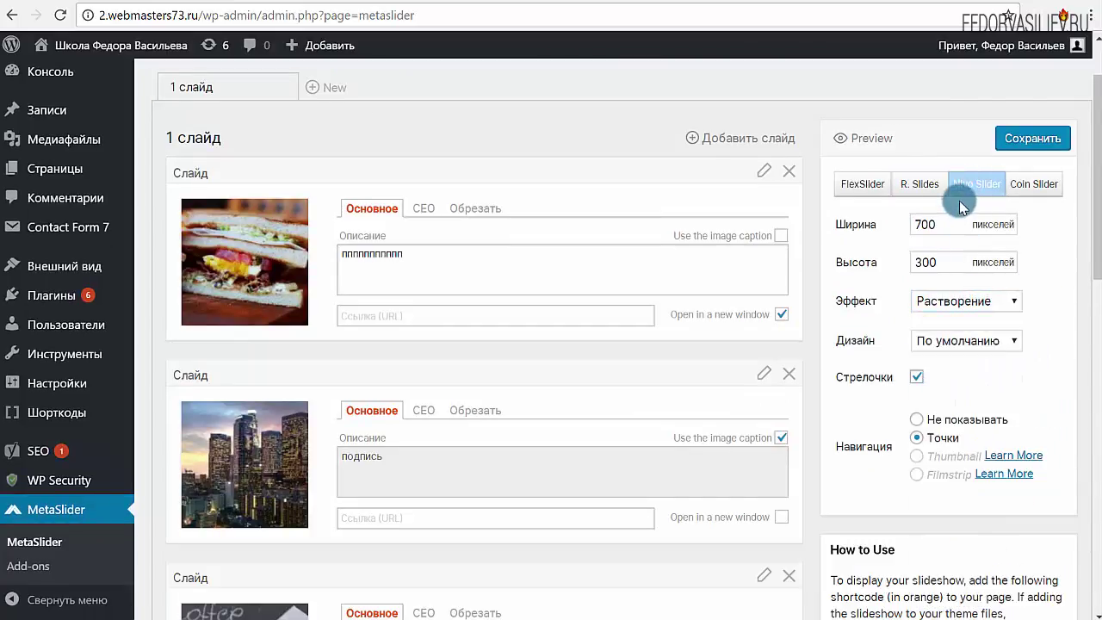
# Switch to Coin Slider with the Дождь effect and save the slideshow
pyautogui.click(974, 299)
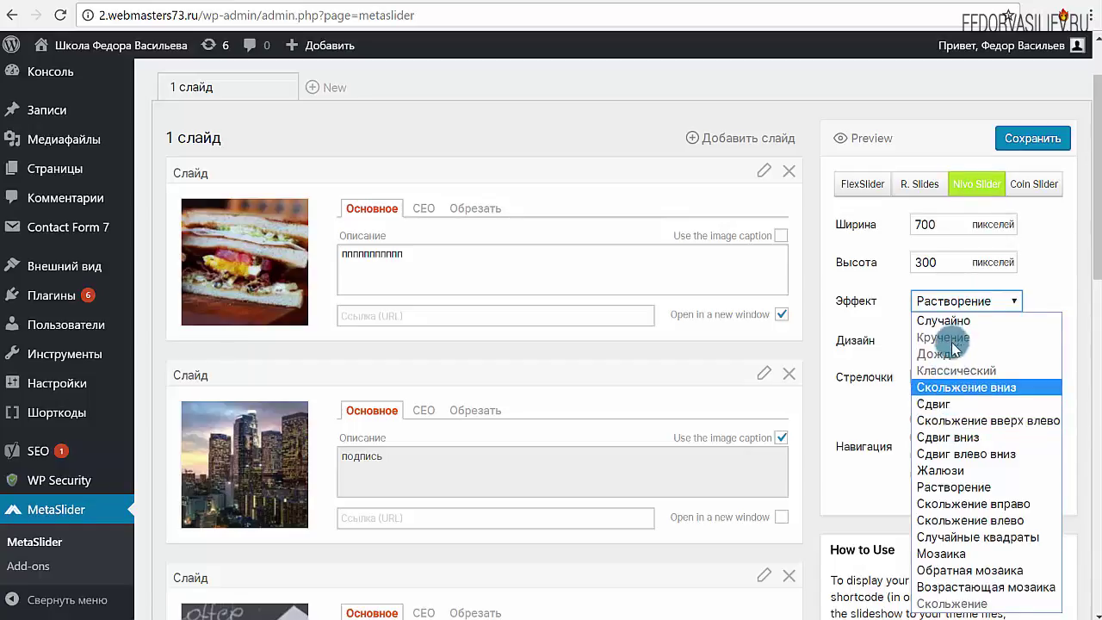
pyautogui.click(1023, 191)
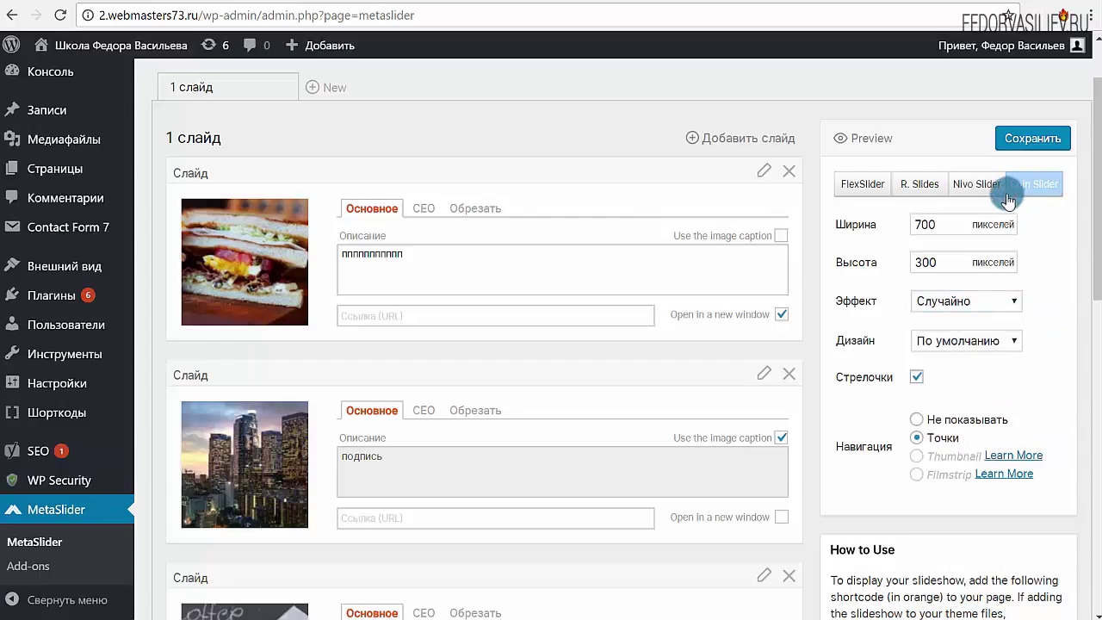
pyautogui.click(945, 303)
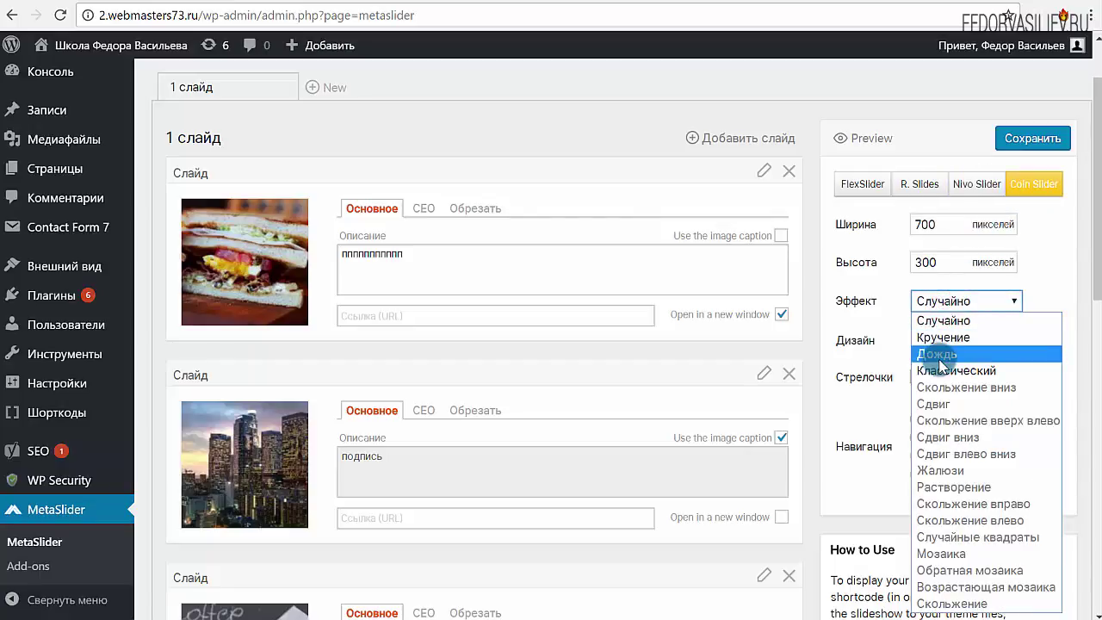
pyautogui.click(943, 354)
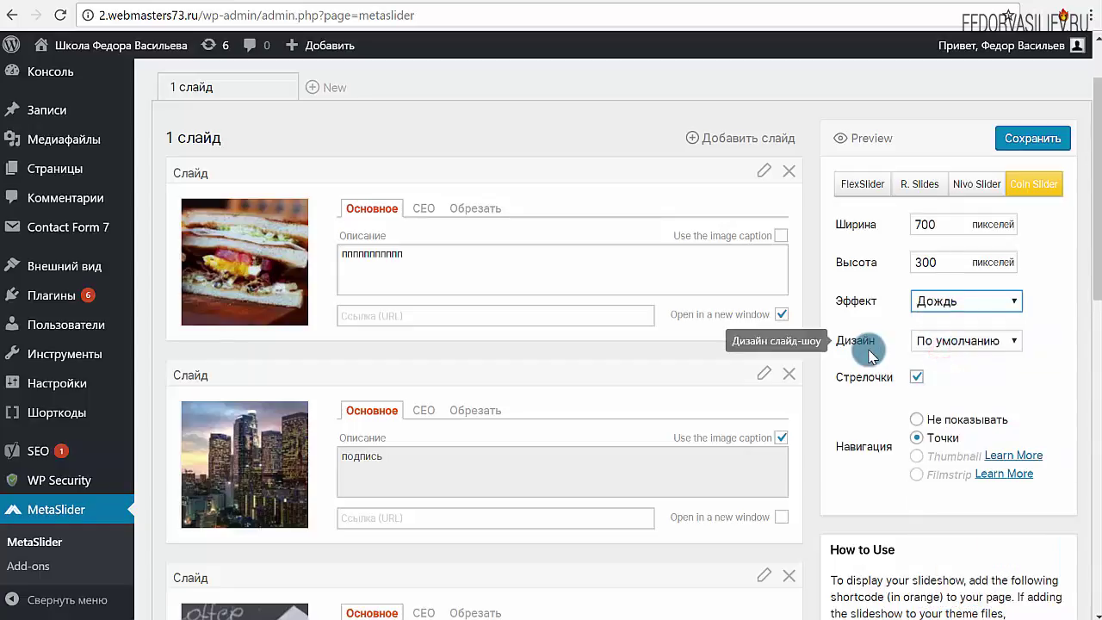
pyautogui.scroll(-2, 895, 344)
pyautogui.scroll(3, 922, 259)
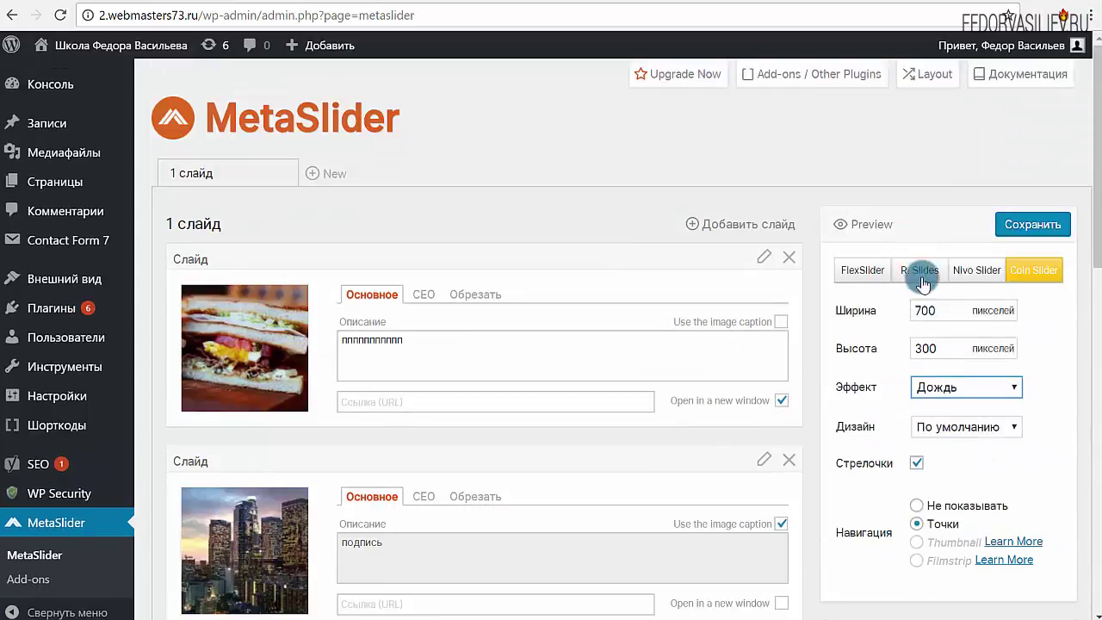
pyautogui.scroll(-10, 989, 274)
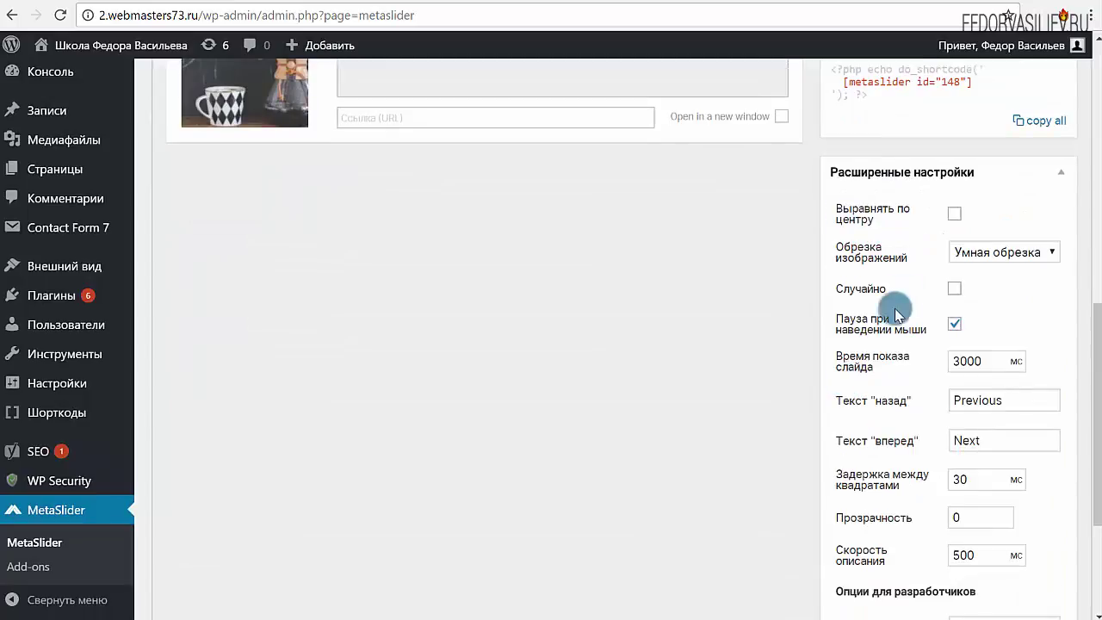
pyautogui.scroll(10, 952, 330)
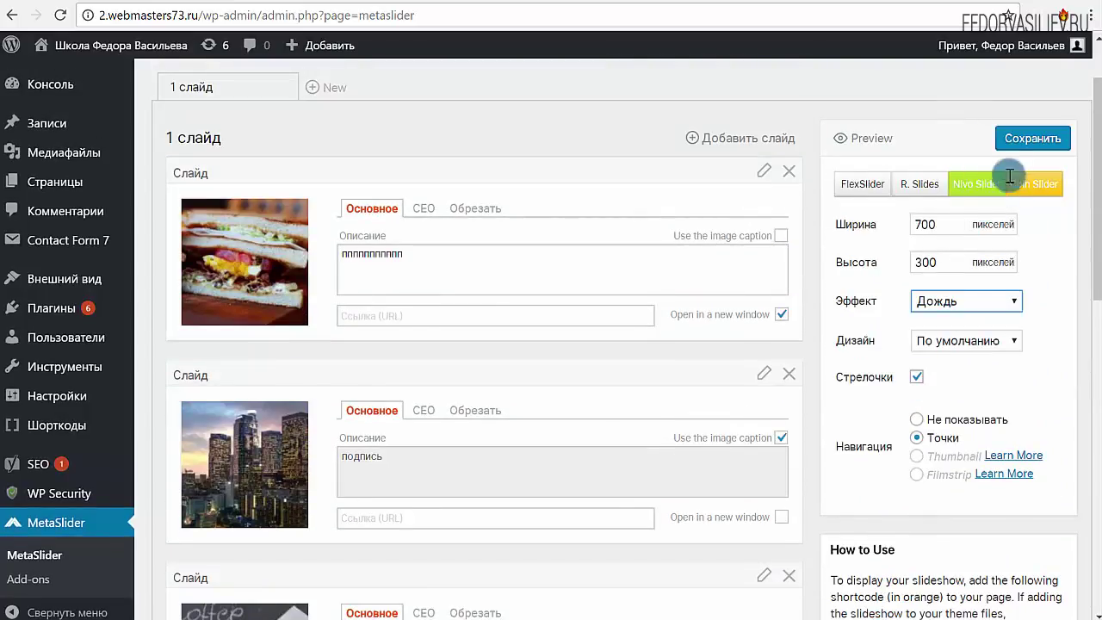
pyautogui.click(1028, 139)
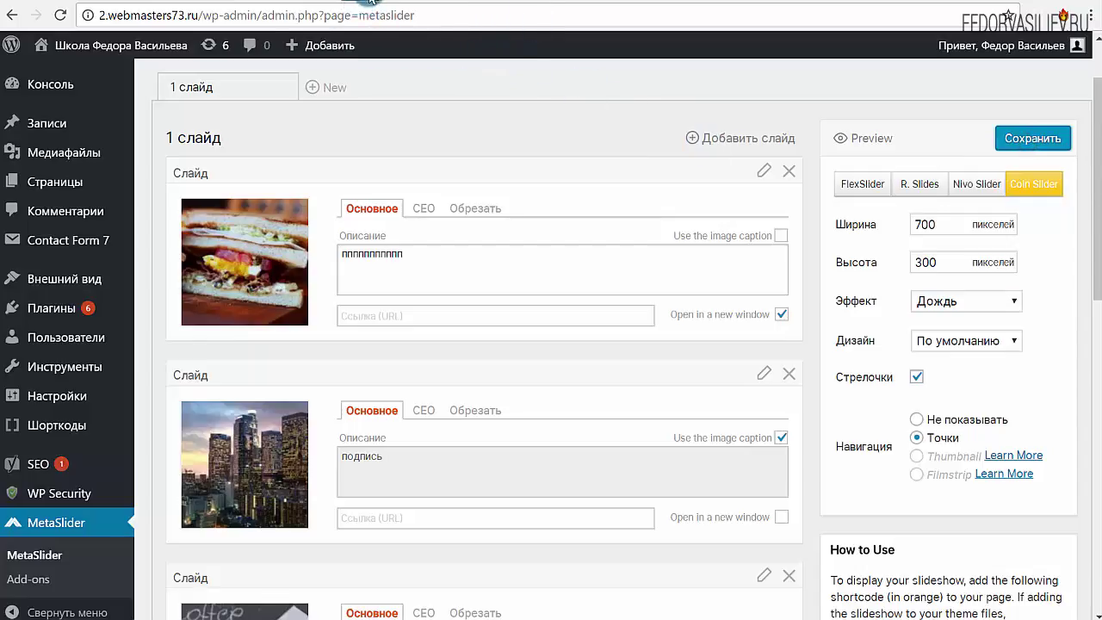
pyautogui.click(372, 2)
# Reload the live Контакты page and step through the skyline, chalkboard and sandwich slides
pyautogui.click(61, 16)
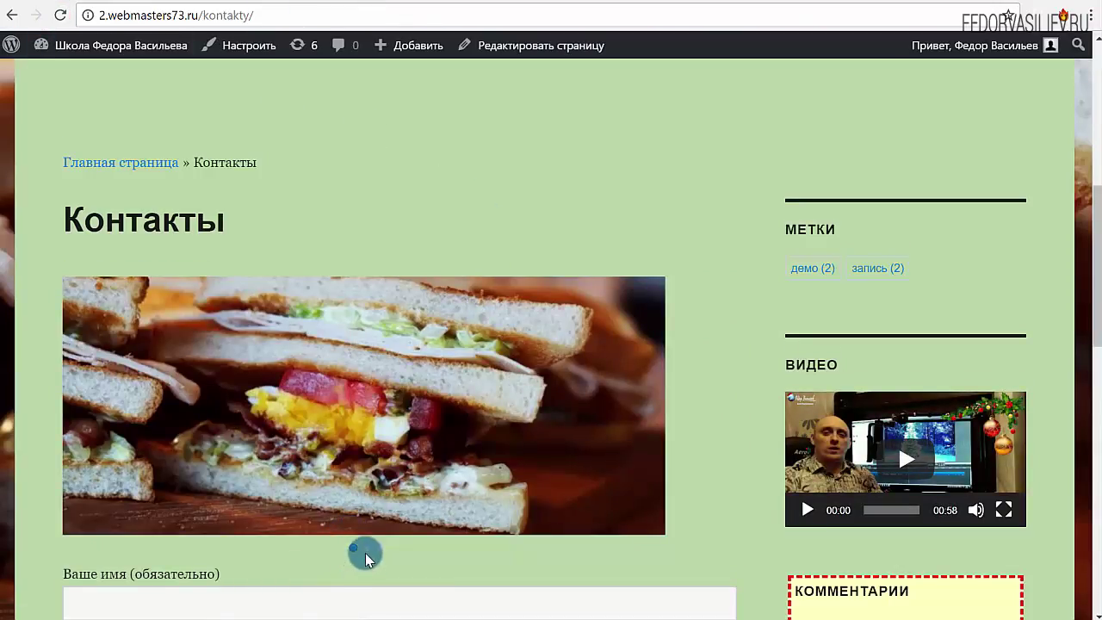
pyautogui.click(366, 550)
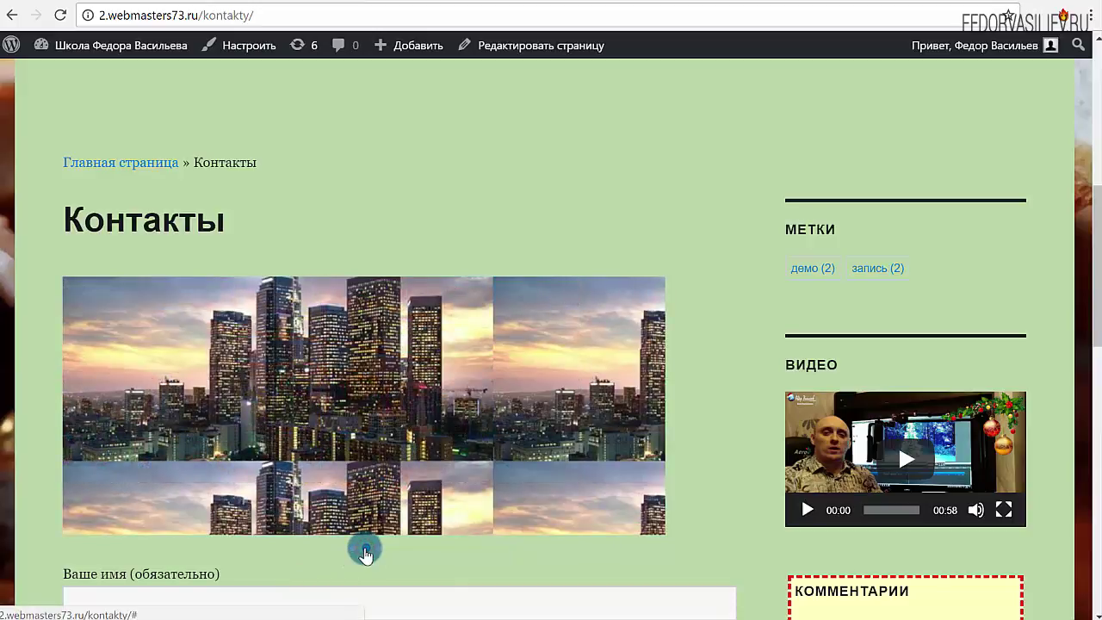
pyautogui.click(377, 549)
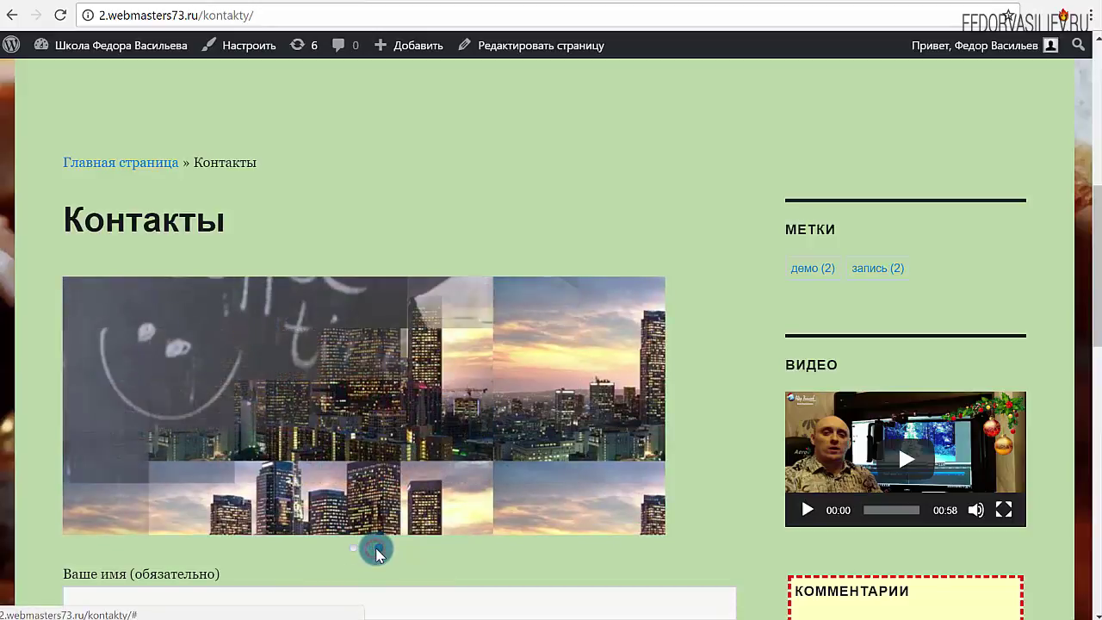
pyautogui.click(365, 551)
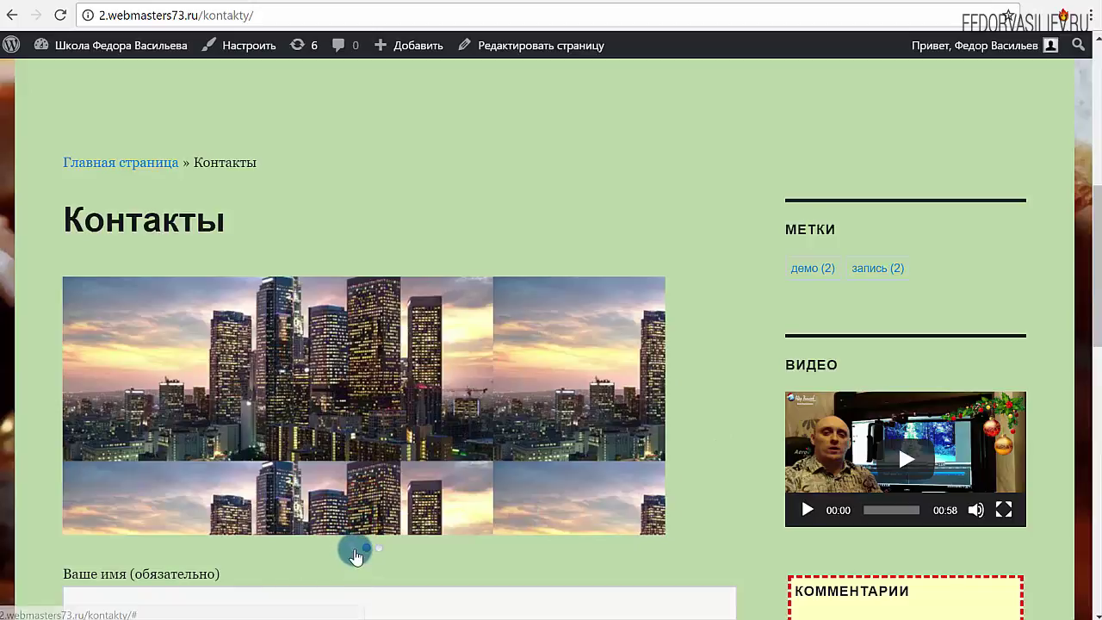
pyautogui.click(354, 550)
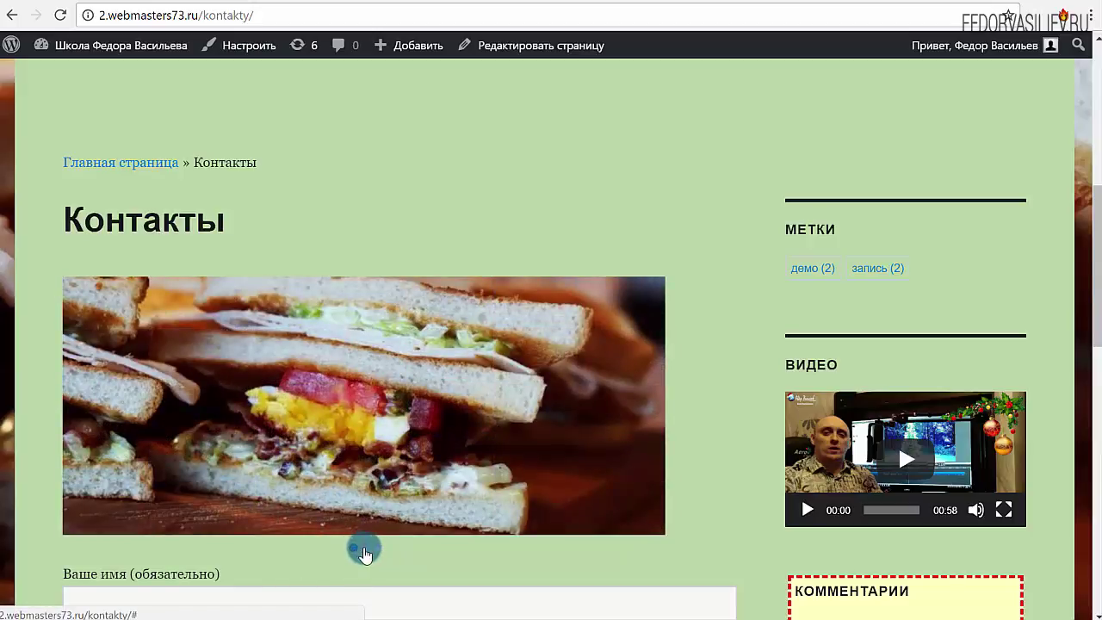
pyautogui.click(368, 551)
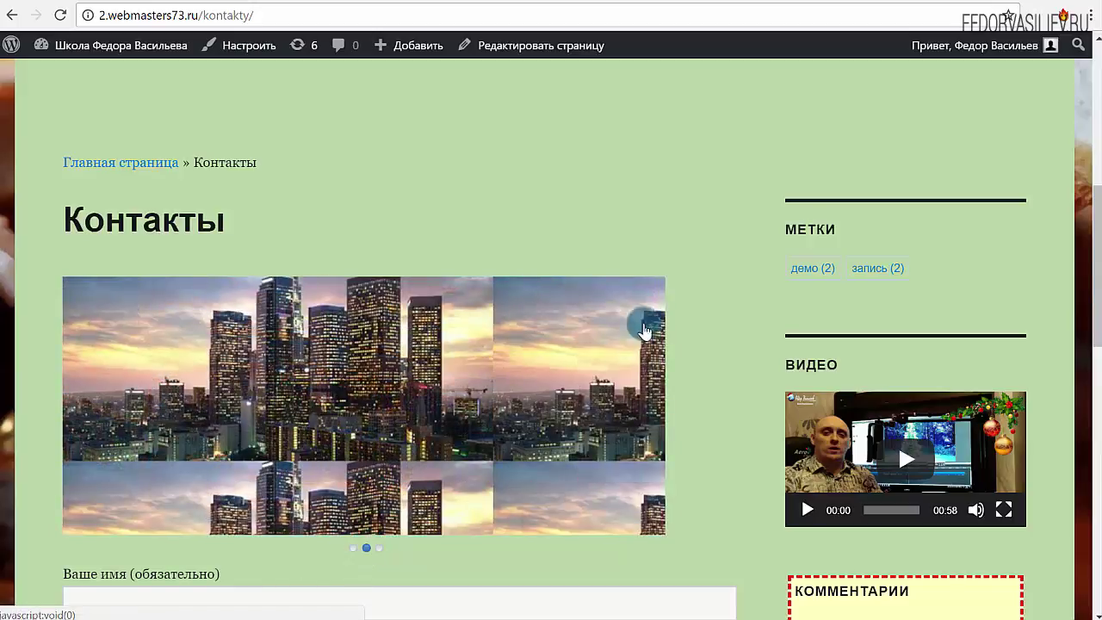
pyautogui.scroll(-2, 363, 393)
pyautogui.scroll(3, 362, 393)
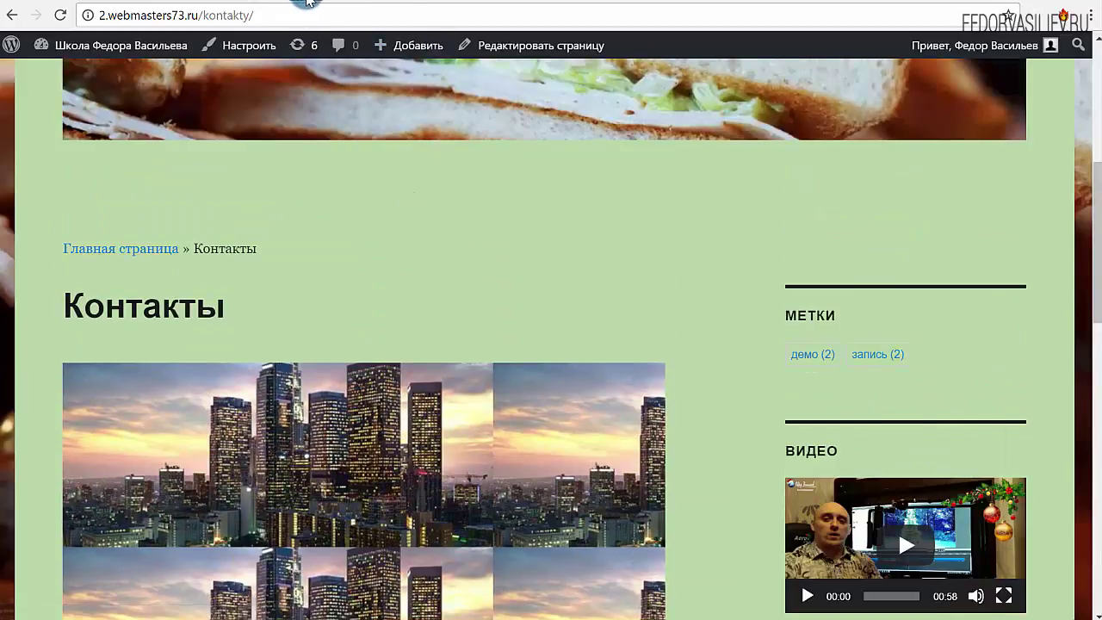
pyautogui.click(296, 7)
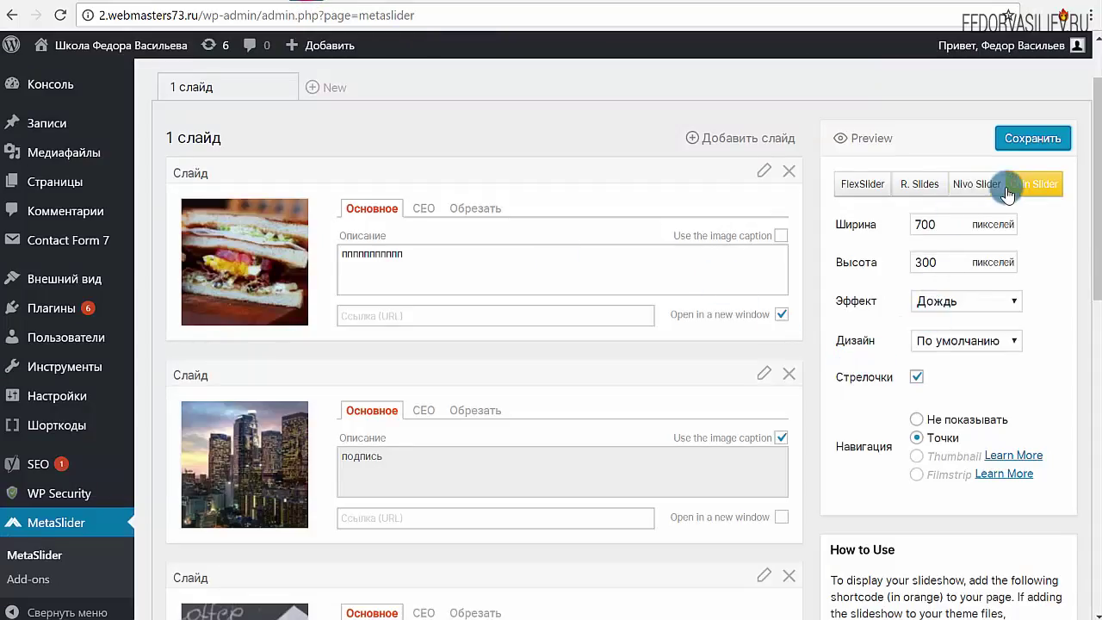
# Add a new MetaSlider slideshow and rename it from New Slideshow to '2 слайд'
pyautogui.scroll(1, 923, 363)
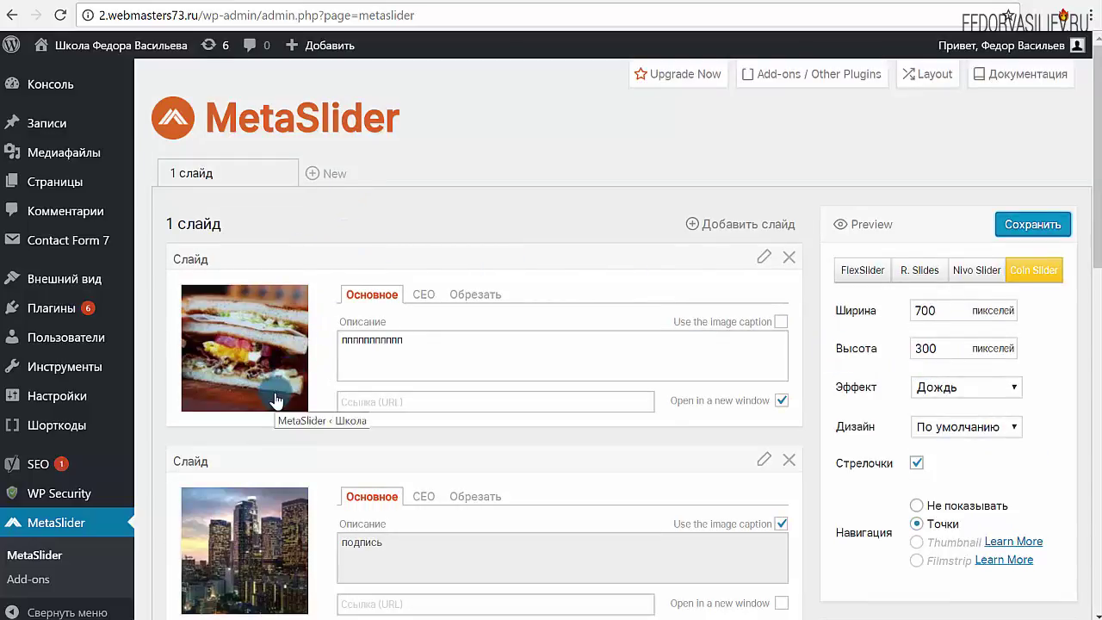
pyautogui.scroll(-1, 276, 388)
pyautogui.scroll(1, 327, 185)
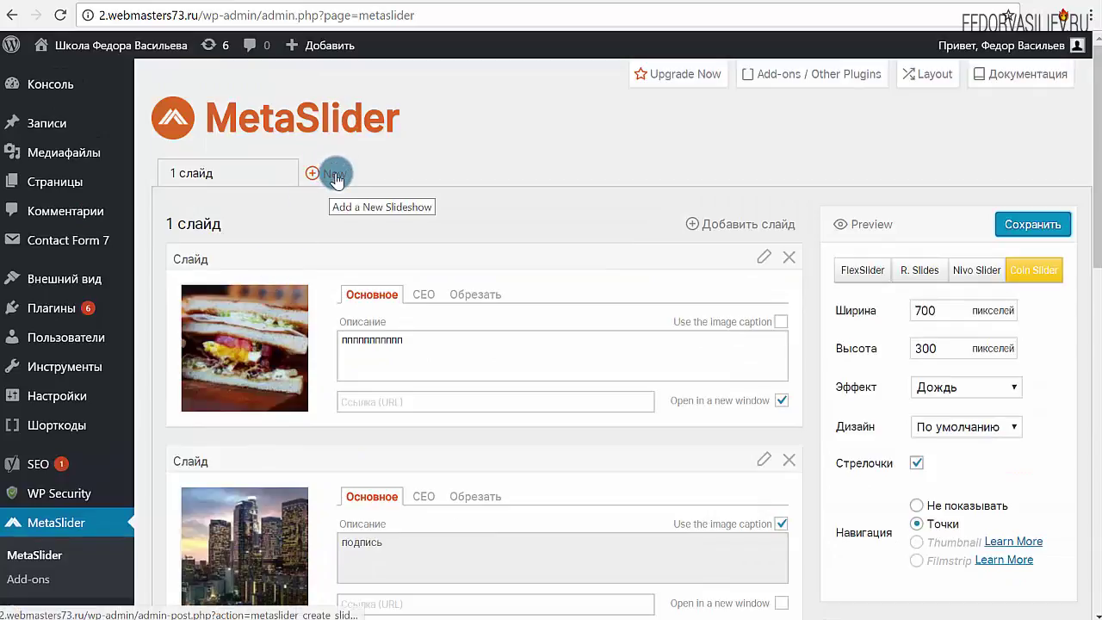
pyautogui.click(330, 174)
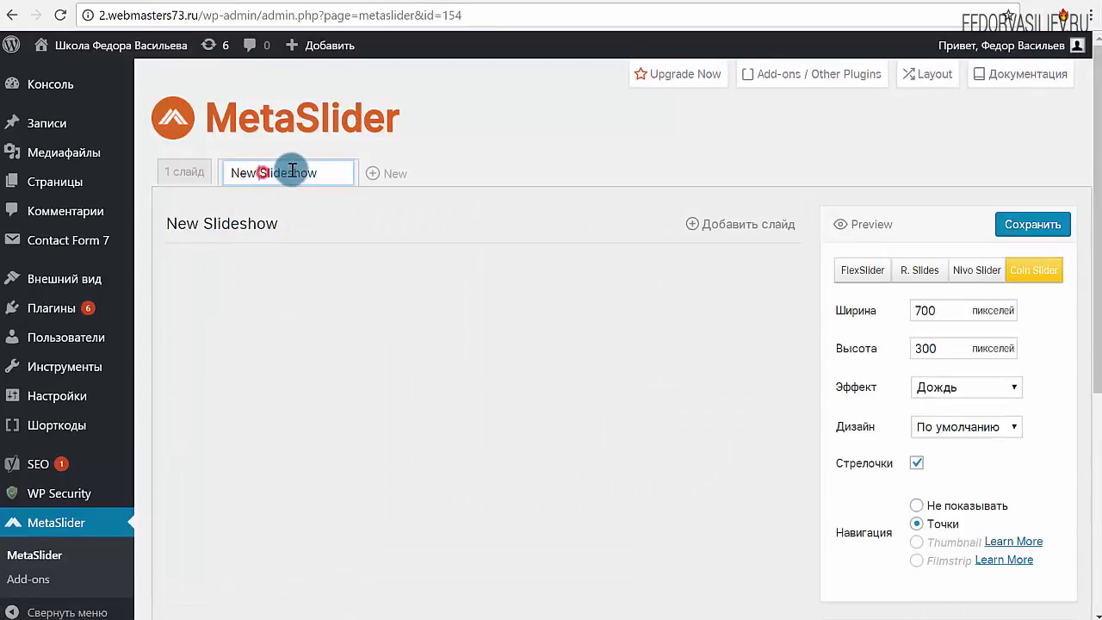
pyautogui.moveTo(278, 167); pyautogui.dragTo(167, 170)
pyautogui.write('2 слайд')
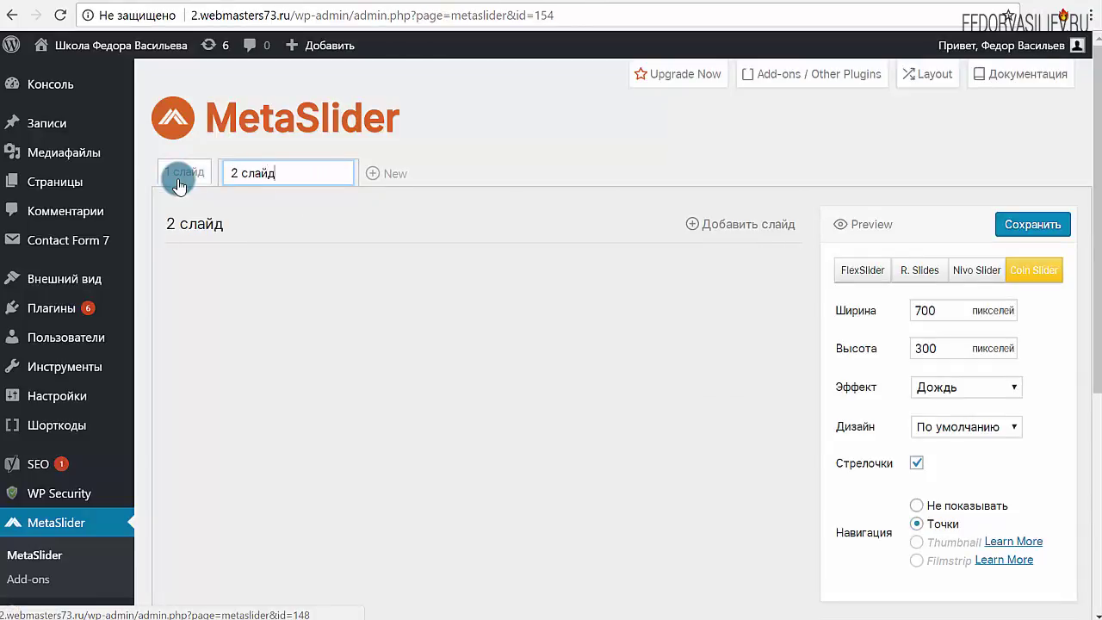
pyautogui.press('Return')
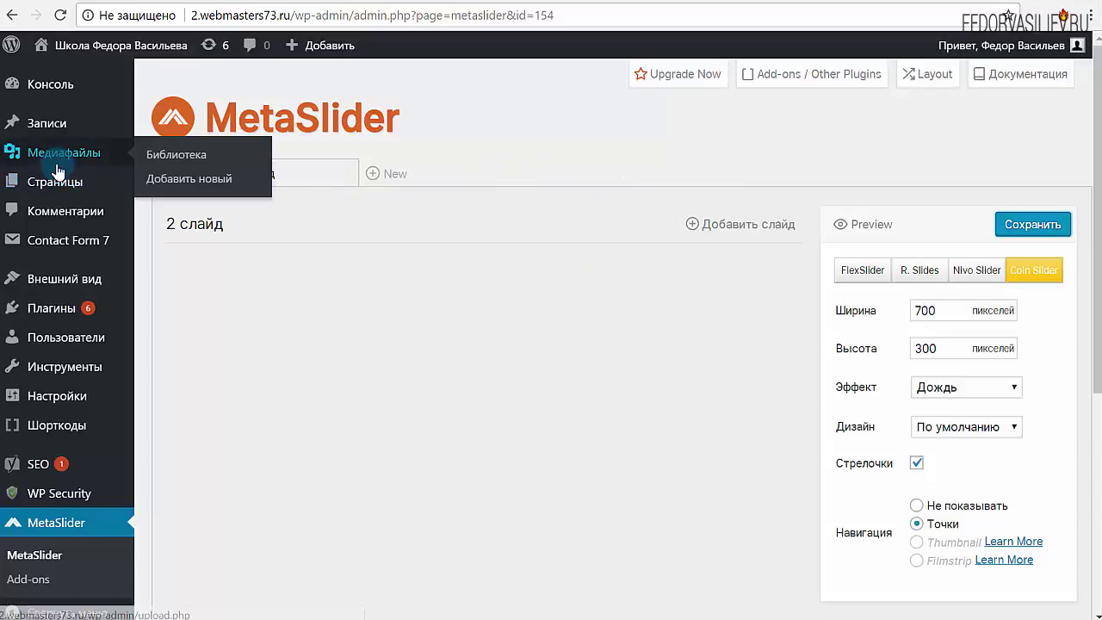
# Go to the pages list and open the Контакты page editor
pyautogui.moveTo(38, 131)
pyautogui.moveTo(43, 172)
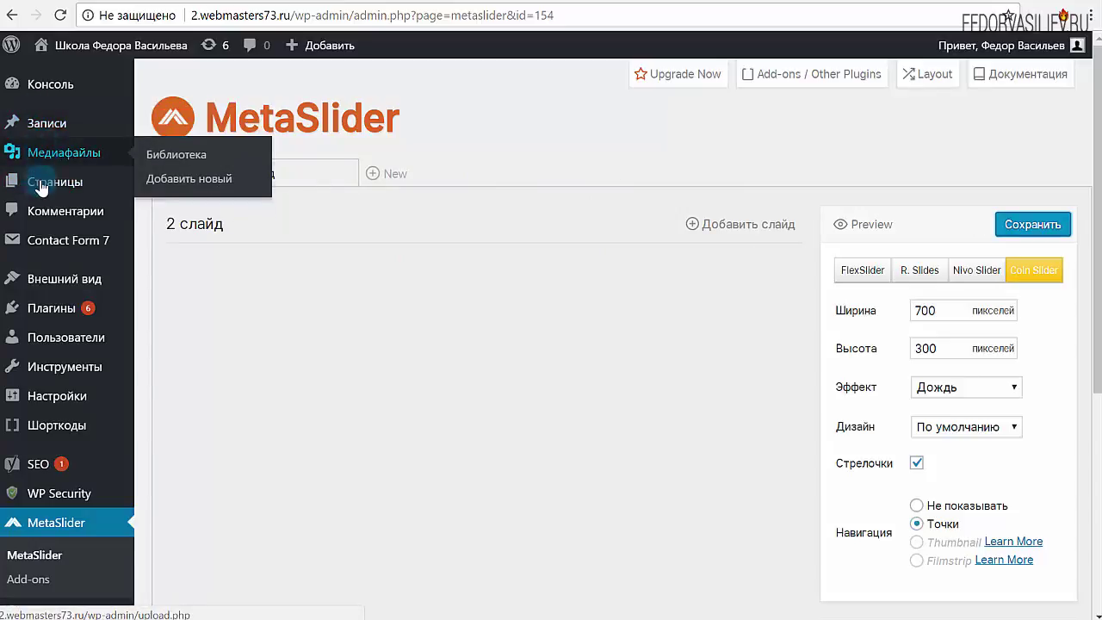
pyautogui.moveTo(60, 191)
pyautogui.click(95, 193)
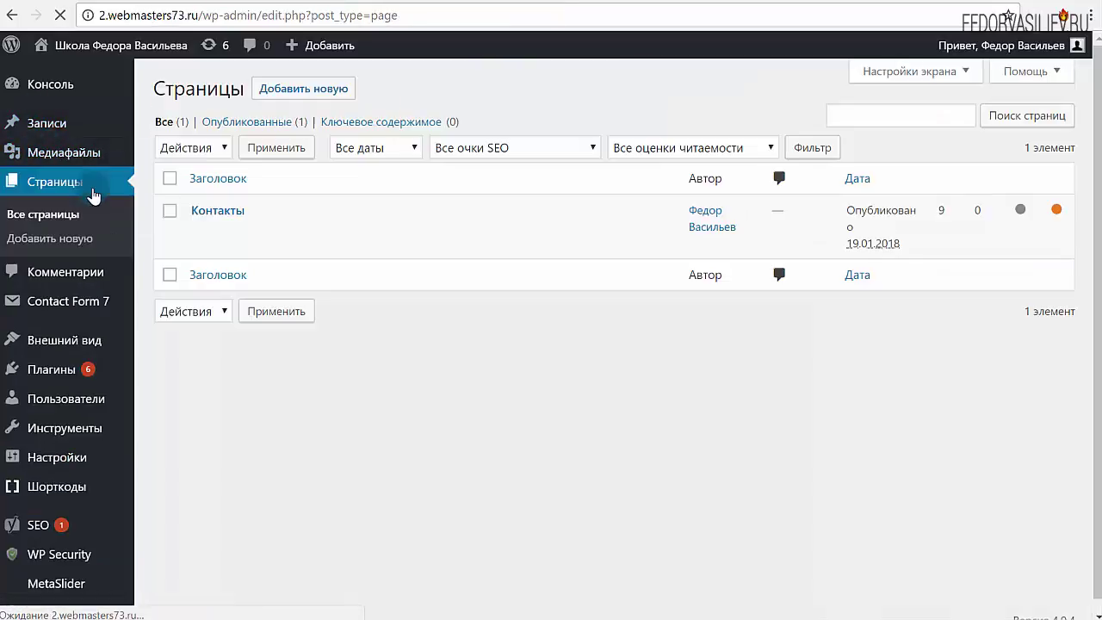
pyautogui.click(216, 212)
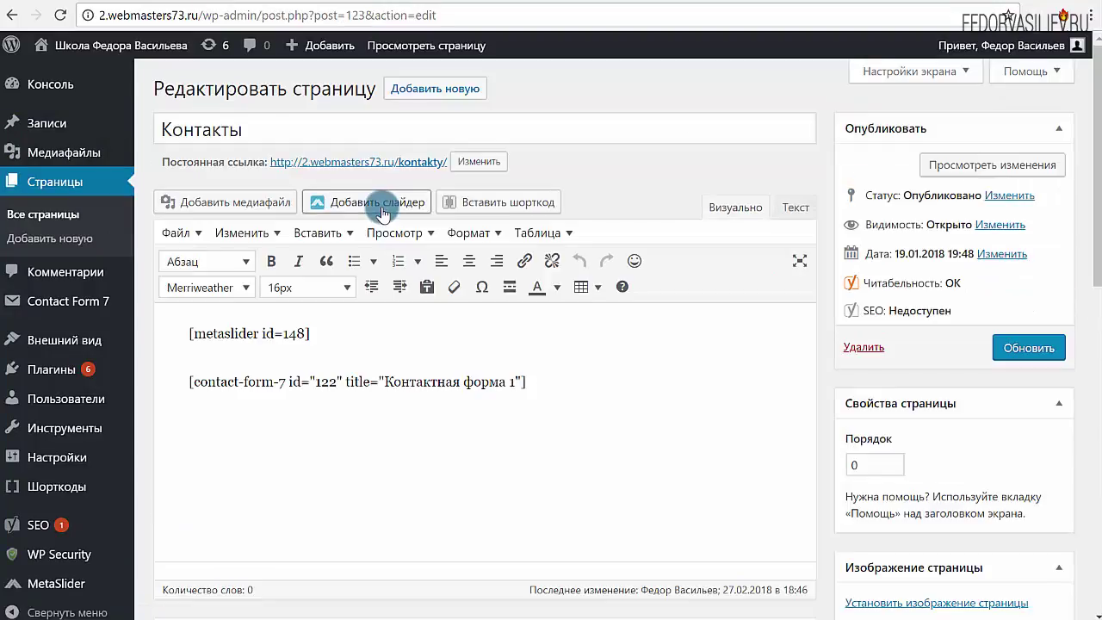
# Confirm 1 слайд and 2 слайд are both offered for insertion, then close the dialog unchanged
pyautogui.click(382, 206)
pyautogui.click(324, 167)
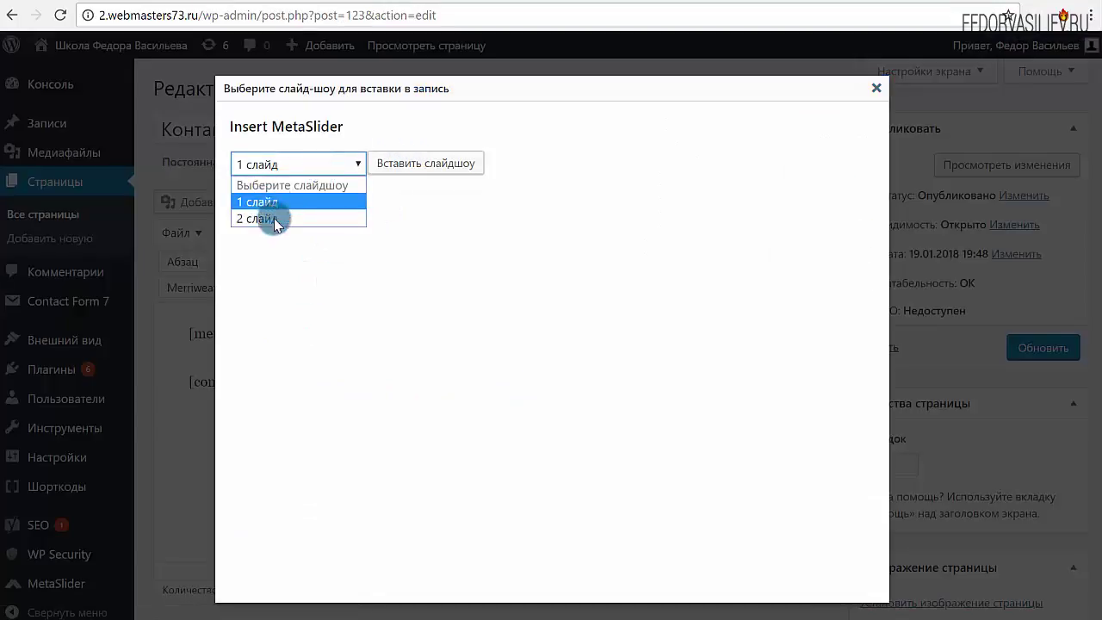
pyautogui.click(538, 232)
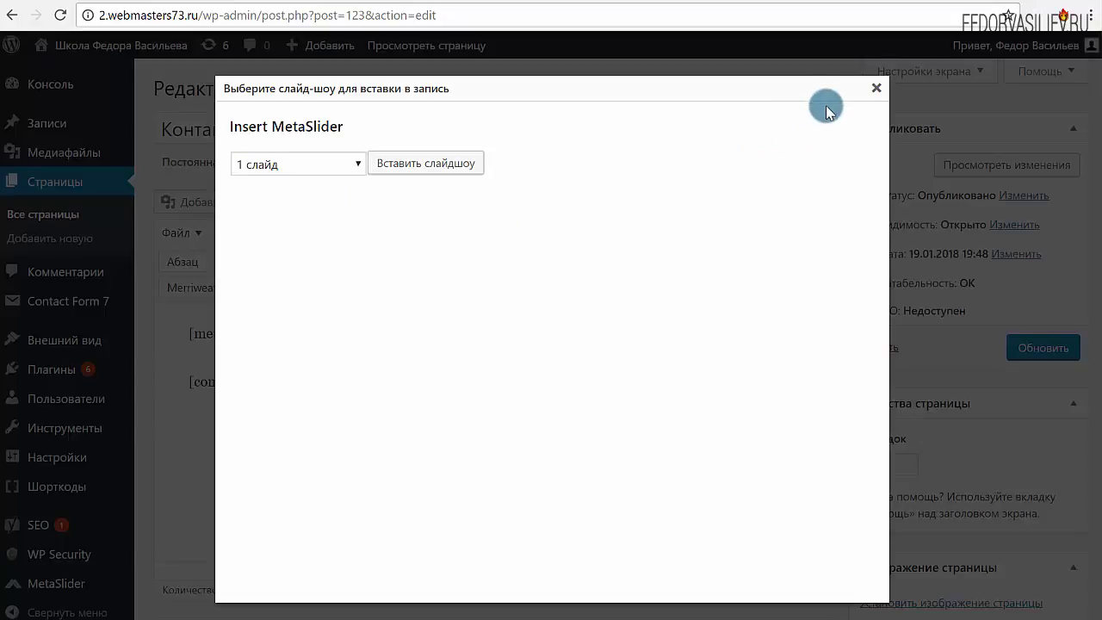
pyautogui.click(876, 88)
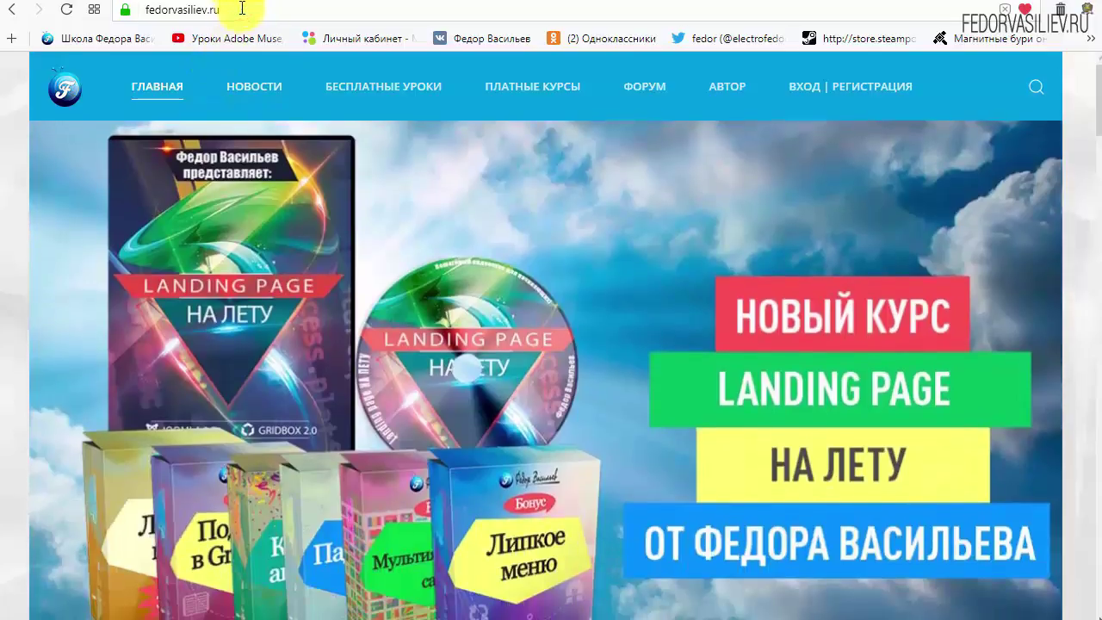
# On fedorvasiliev.ru, open ВХОД | РЕГИСТРАЦИЯ and follow the ЕЩЁ НЕТ УЧЁТНОЙ ЗАПИСИ? link
pyautogui.click(240, 8)
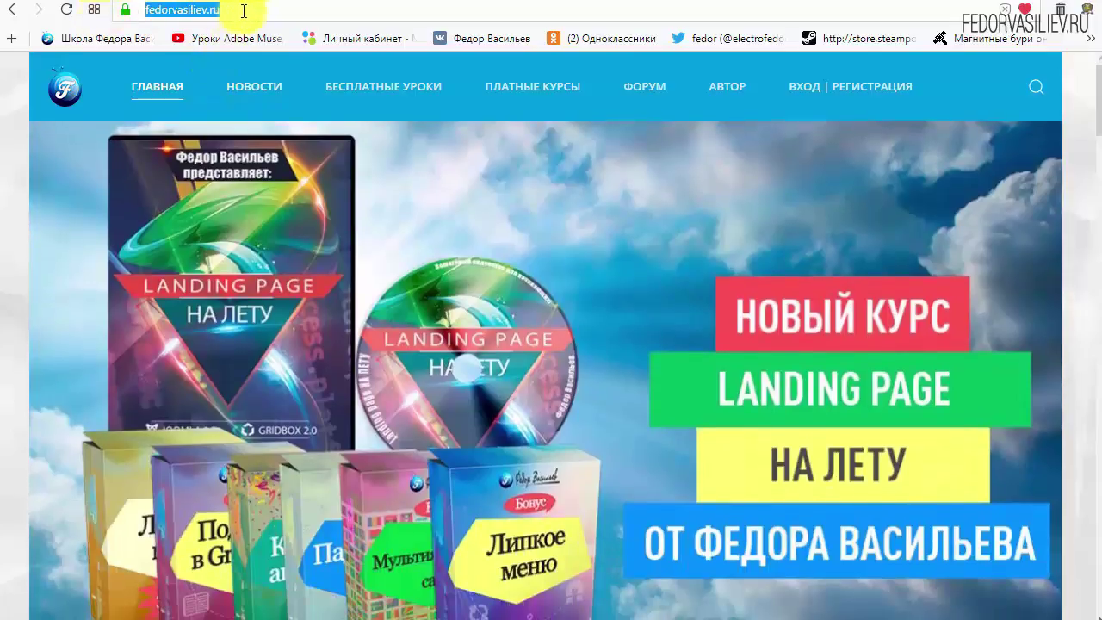
pyautogui.click(219, 10)
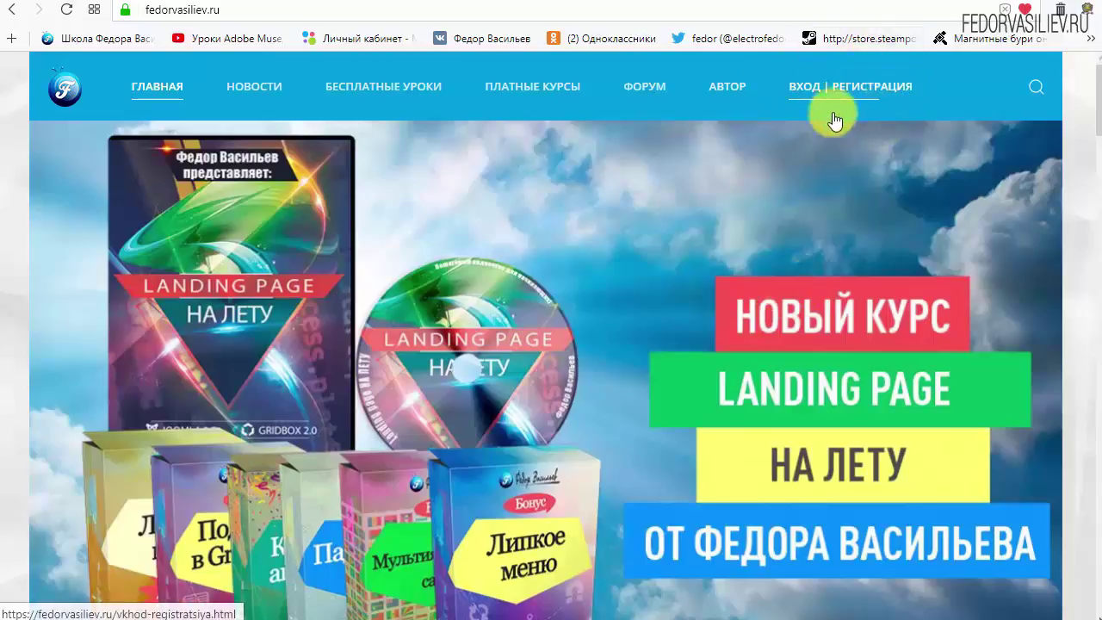
pyautogui.click(809, 86)
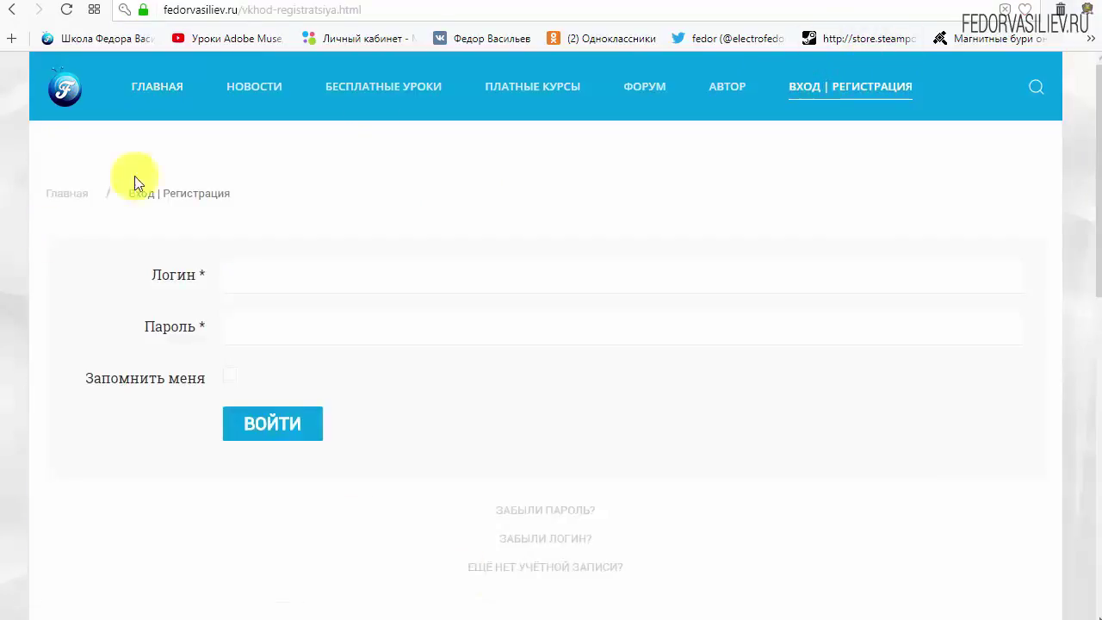
pyautogui.scroll(-3, 226, 327)
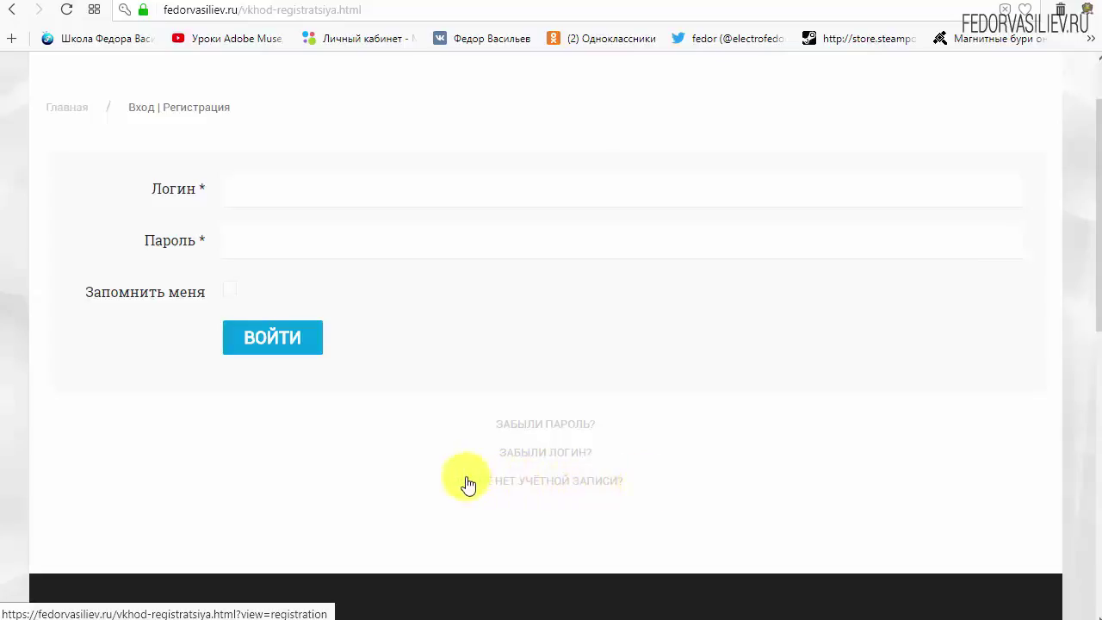
pyautogui.click(514, 479)
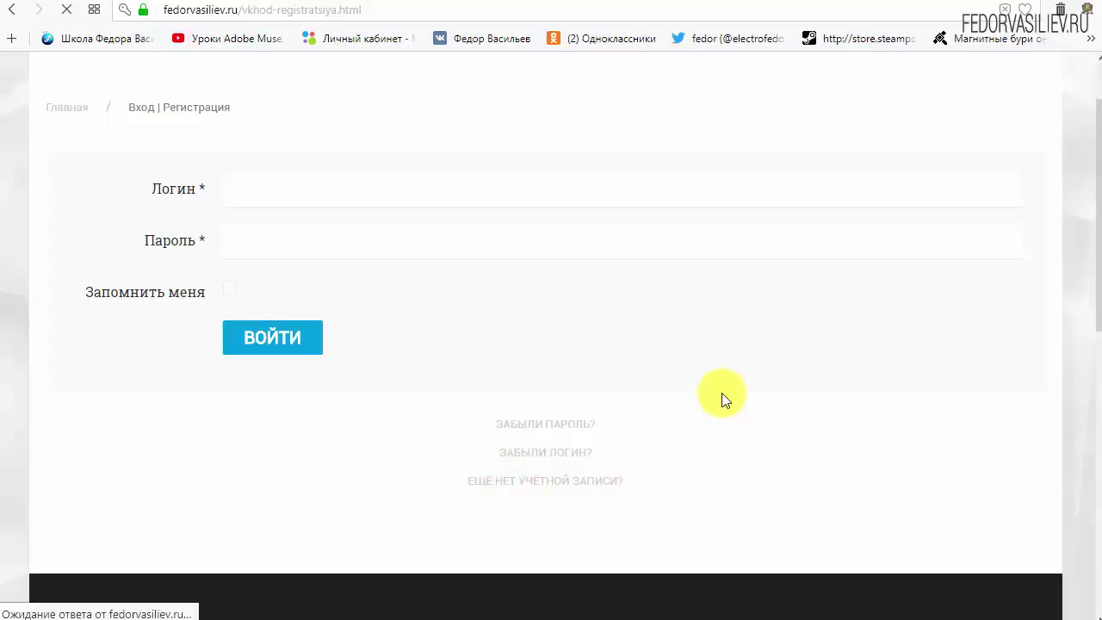
# Fill in the name and login fields, and enter the account password in both password fields
pyautogui.scroll(-3, 553, 233)
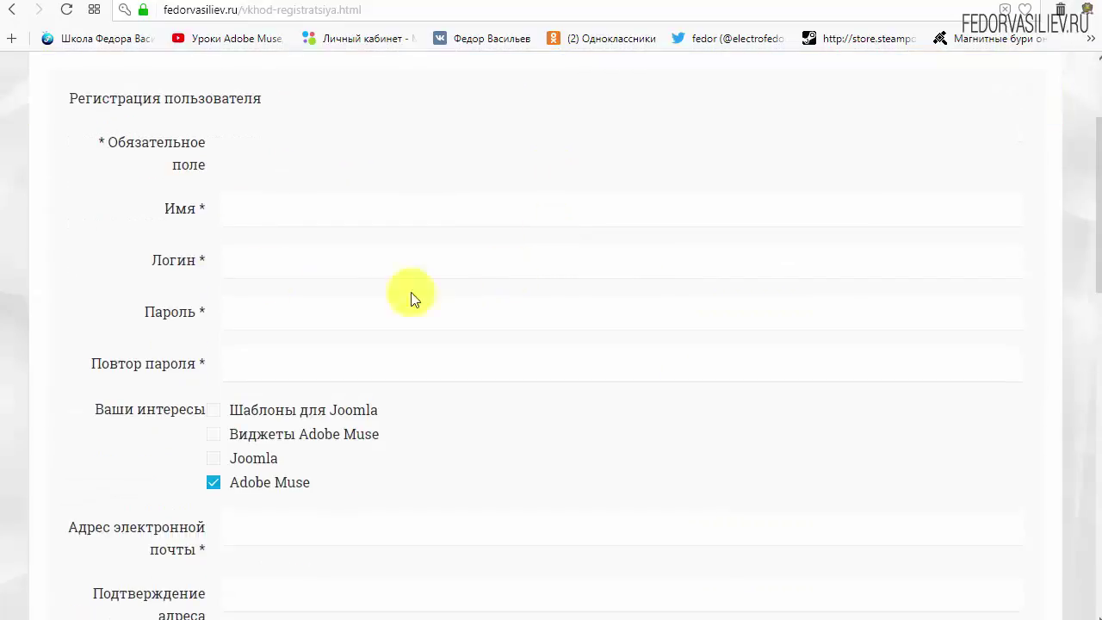
pyautogui.click(295, 213)
pyautogui.write('w')
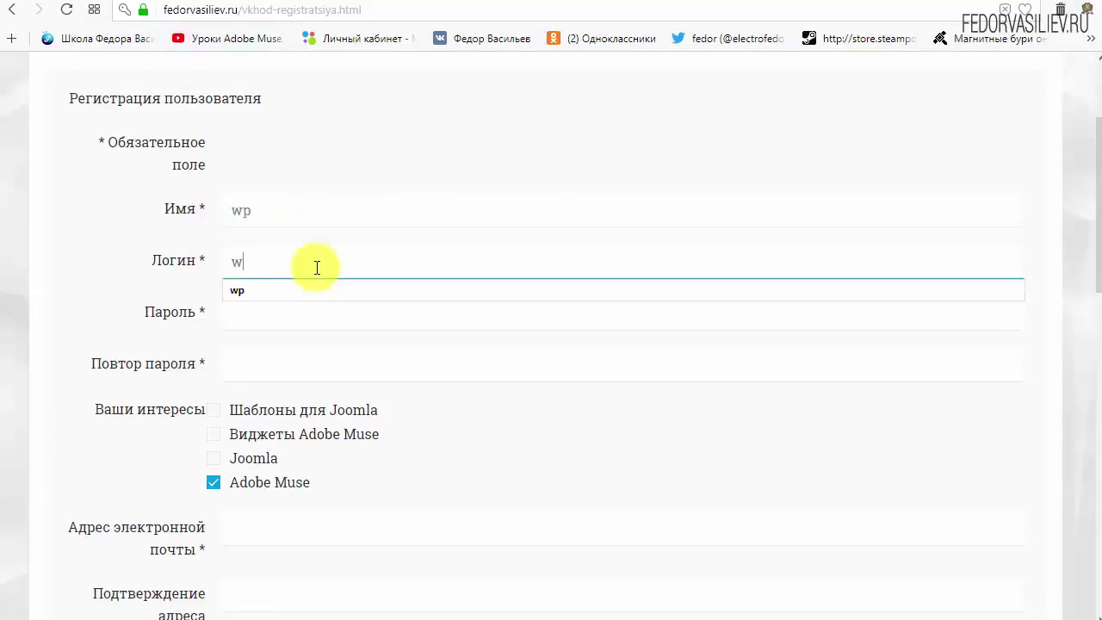
pyautogui.write('p')
pyautogui.click(411, 140)
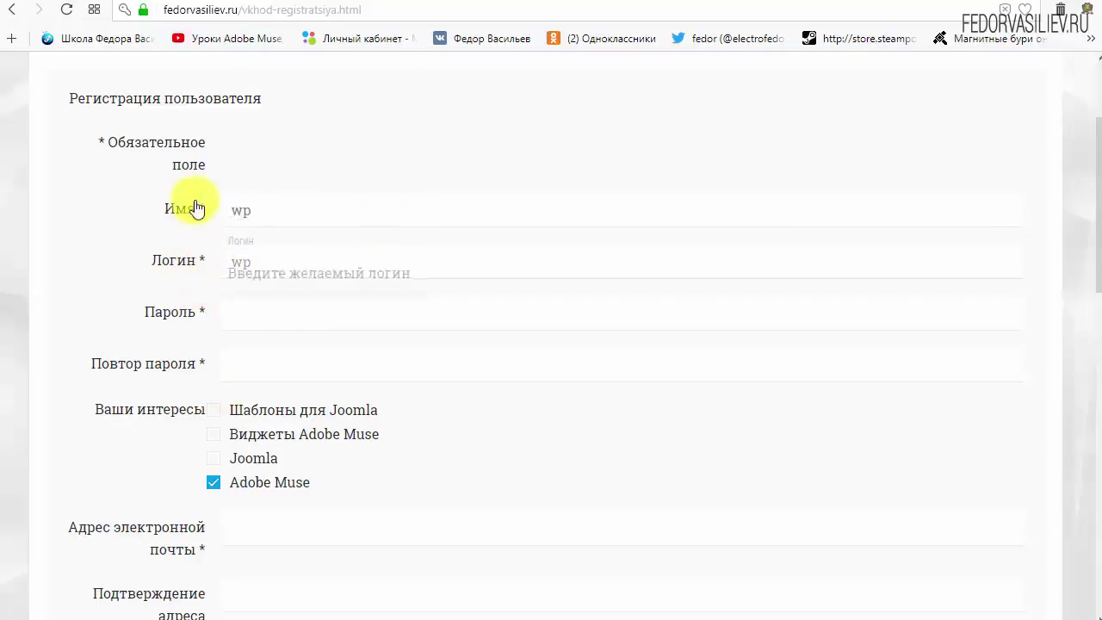
pyautogui.click(265, 319)
pyautogui.write('123456')
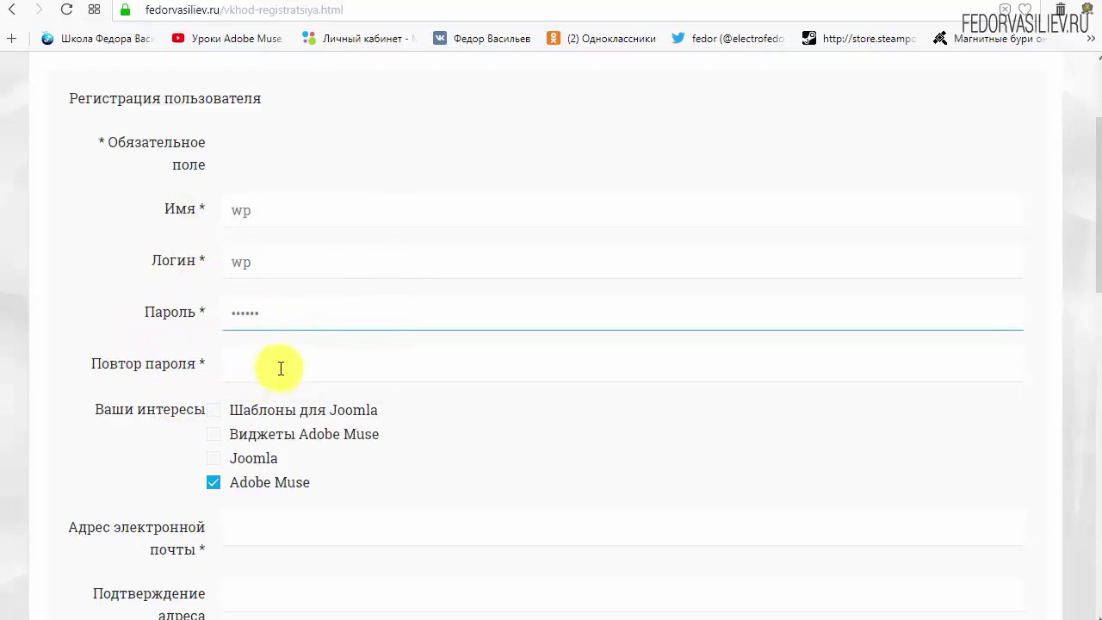
pyautogui.click(278, 367)
pyautogui.write('123456')
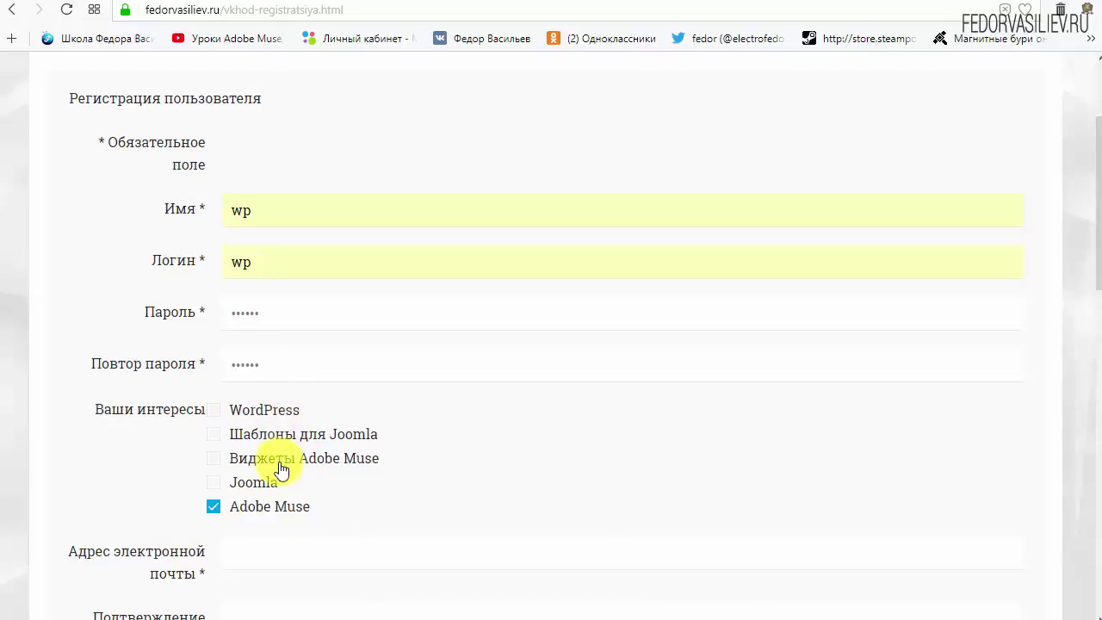
# Tick WordPress as an interest and untick Adobe Muse
pyautogui.doubleClick(297, 411)
pyautogui.click(214, 411)
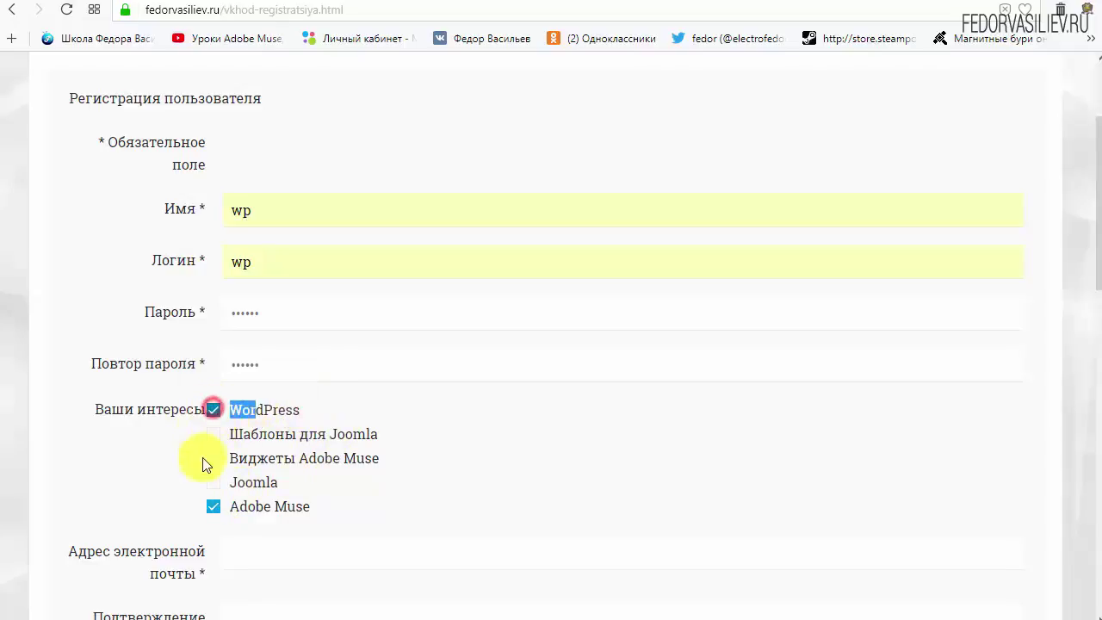
pyautogui.click(332, 410)
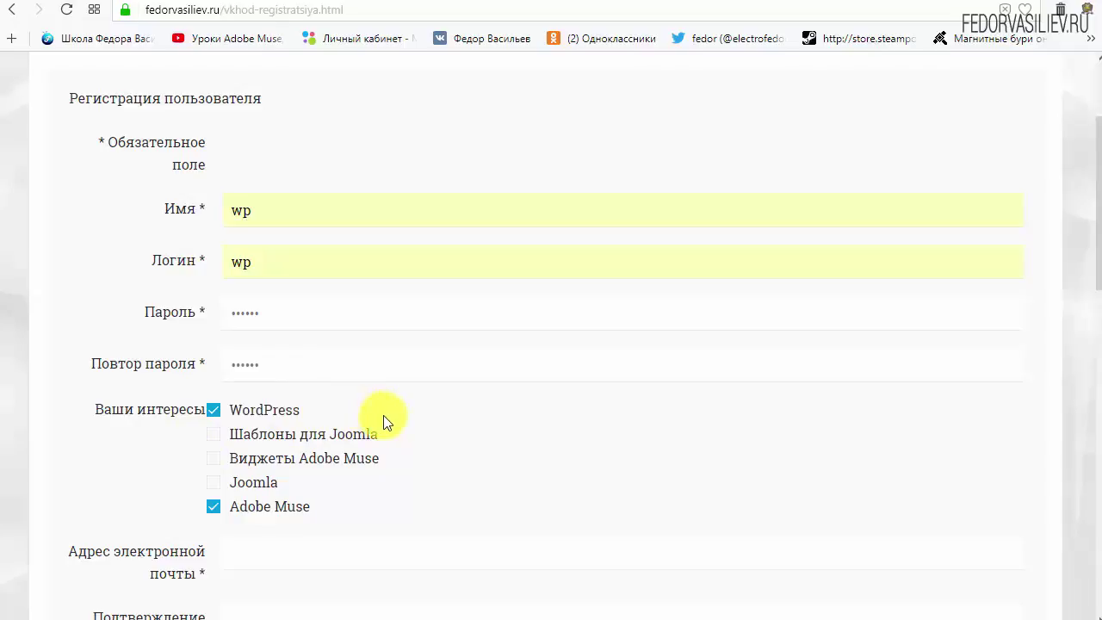
pyautogui.click(213, 508)
# Paste the e-mail address into both e-mail fields and tick the Я не робот captcha
pyautogui.scroll(-4, 482, 474)
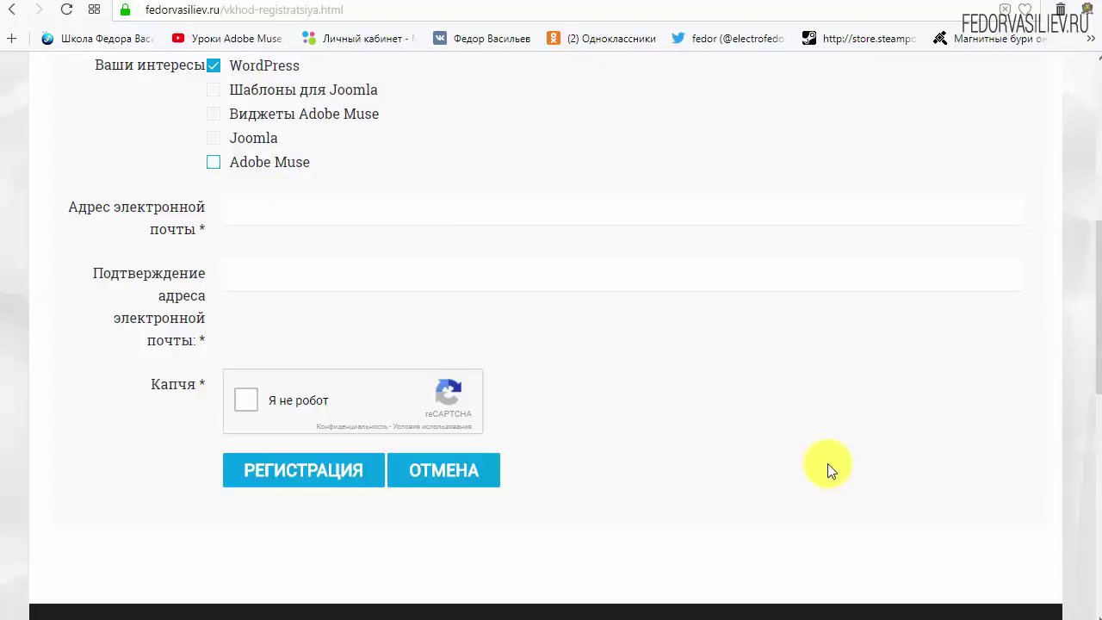
pyautogui.rightClick(287, 211)
pyautogui.click(347, 309)
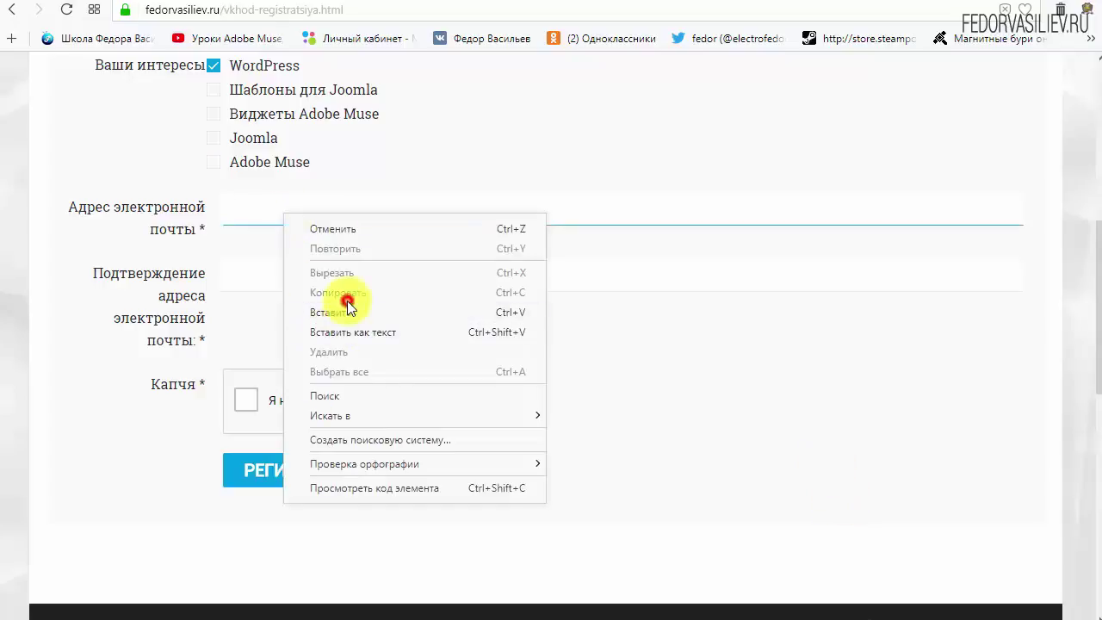
pyautogui.click(373, 269)
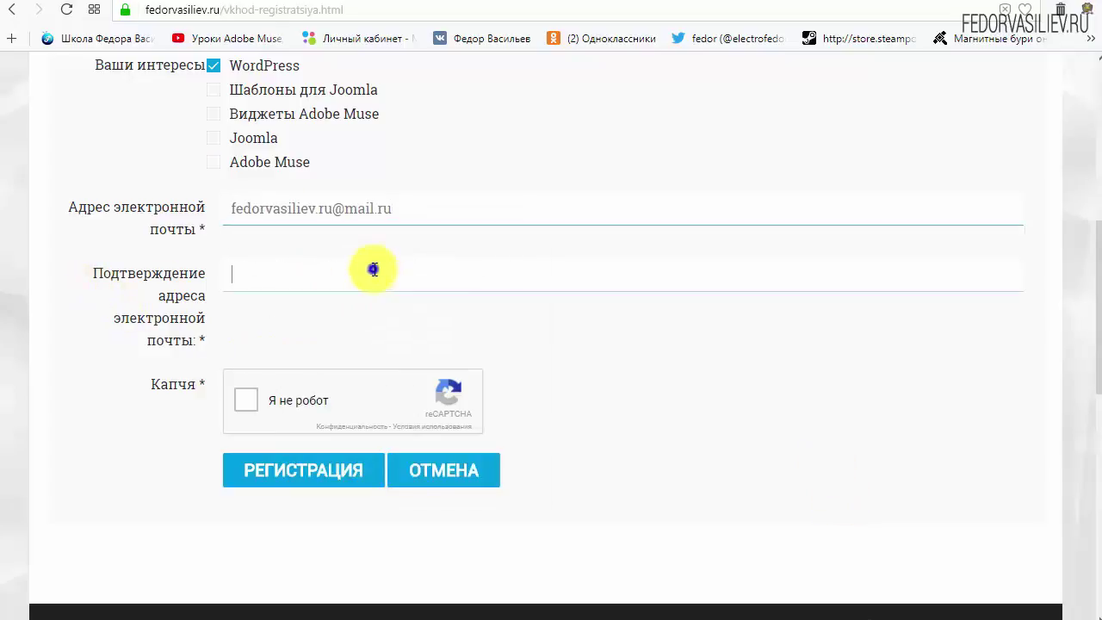
pyautogui.rightClick(373, 270)
pyautogui.click(418, 367)
pyautogui.click(766, 368)
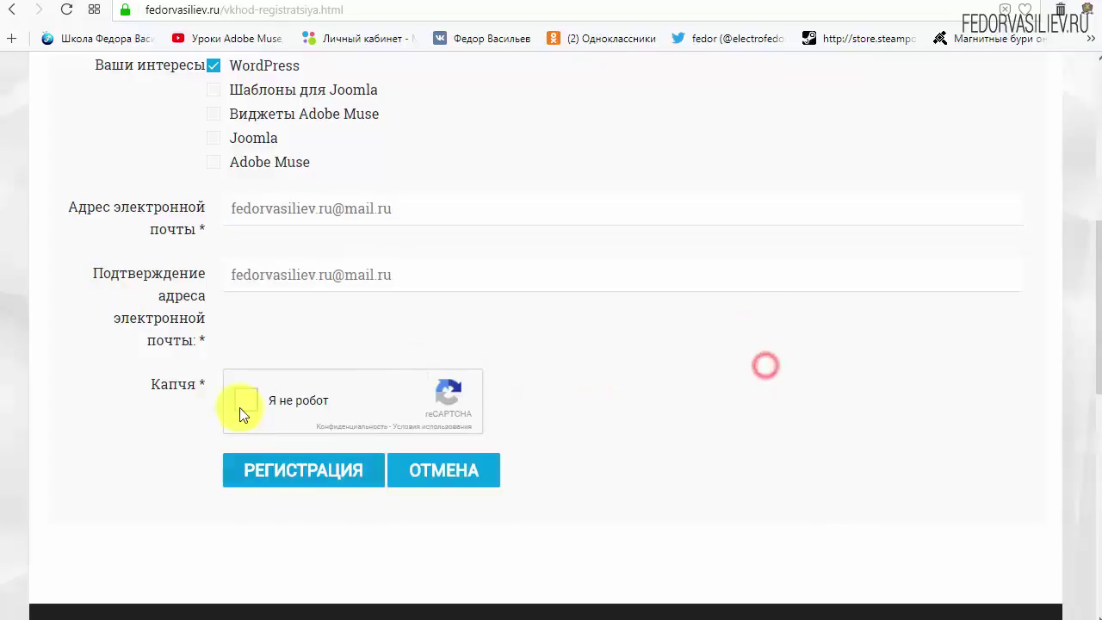
pyautogui.click(245, 401)
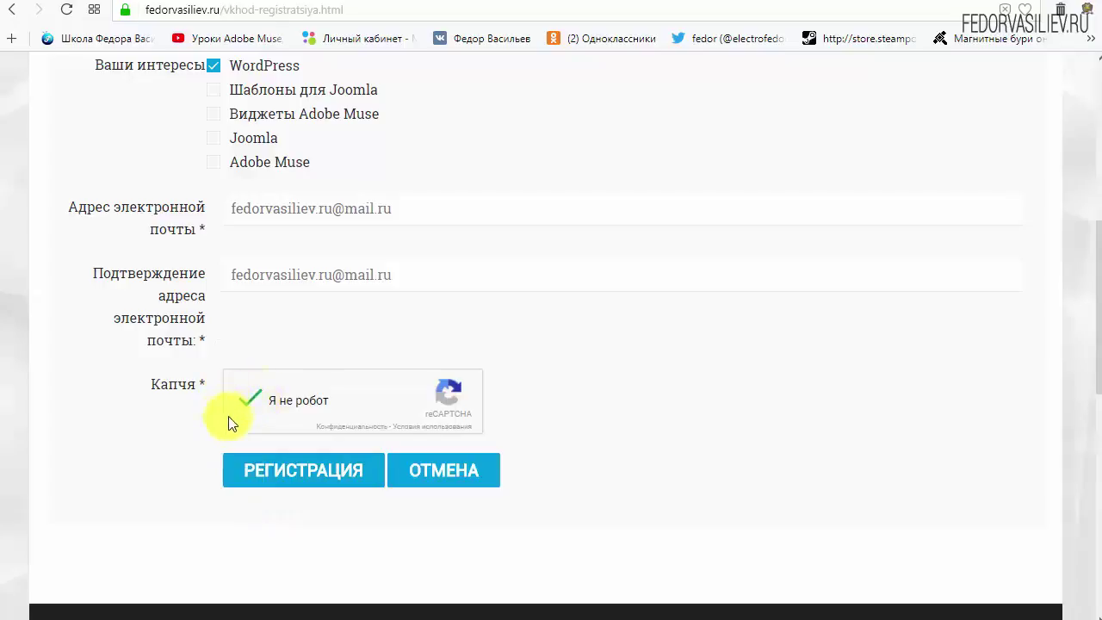
# Submit the РЕГИСТРАЦИЯ form and read the account-created message
pyautogui.click(286, 468)
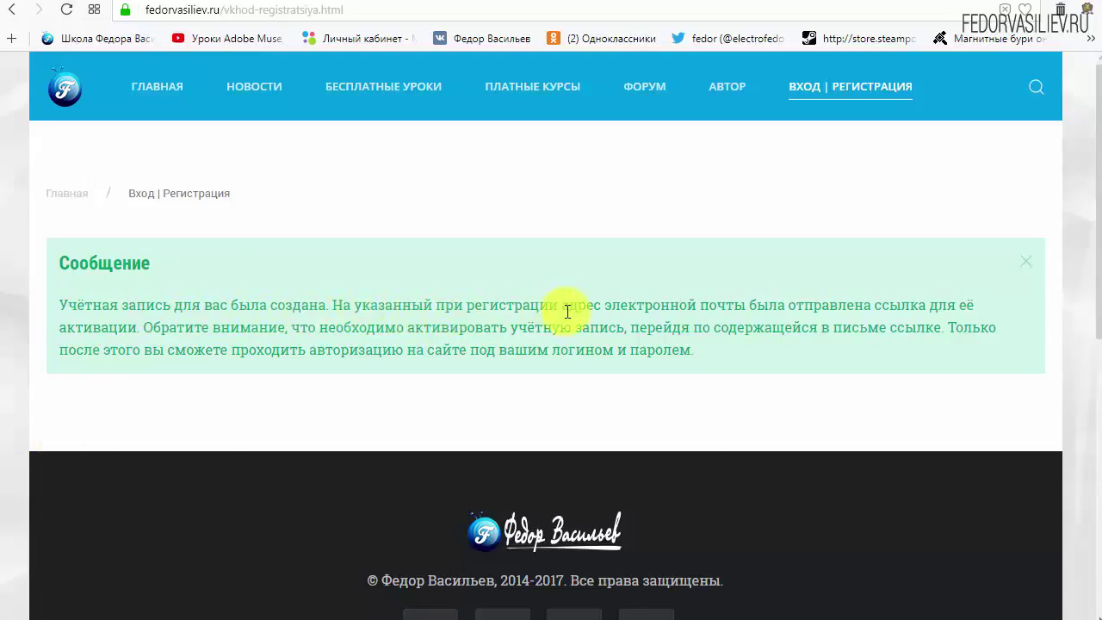
pyautogui.moveTo(616, 308); pyautogui.dragTo(736, 305)
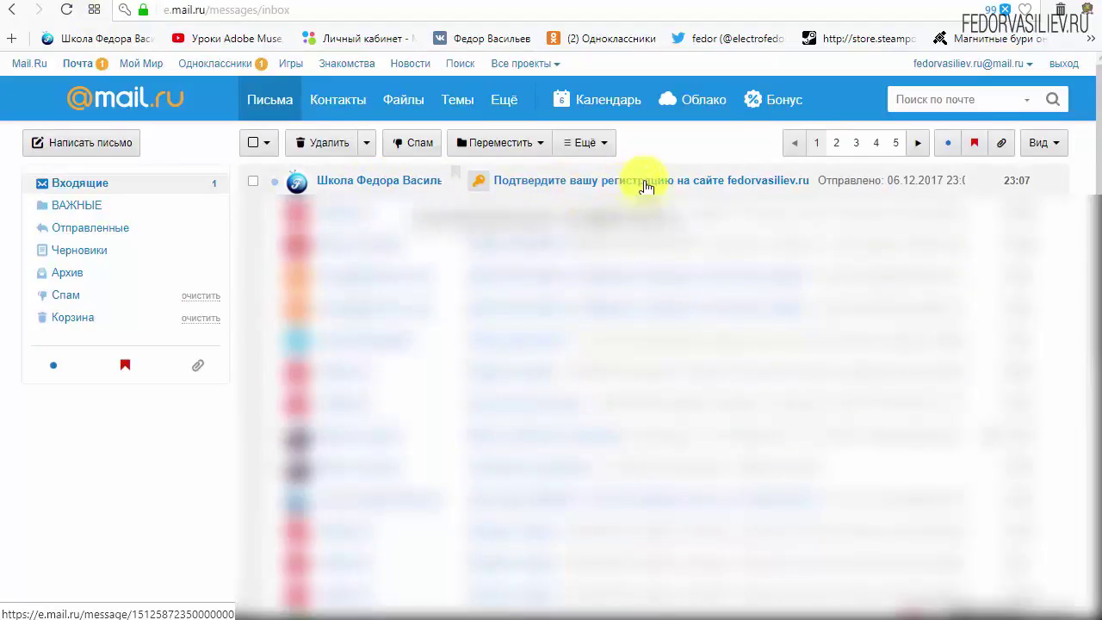
# Open the 'Подтвердите вашу регистрацию' e-mail and read through its login details
pyautogui.click(360, 182)
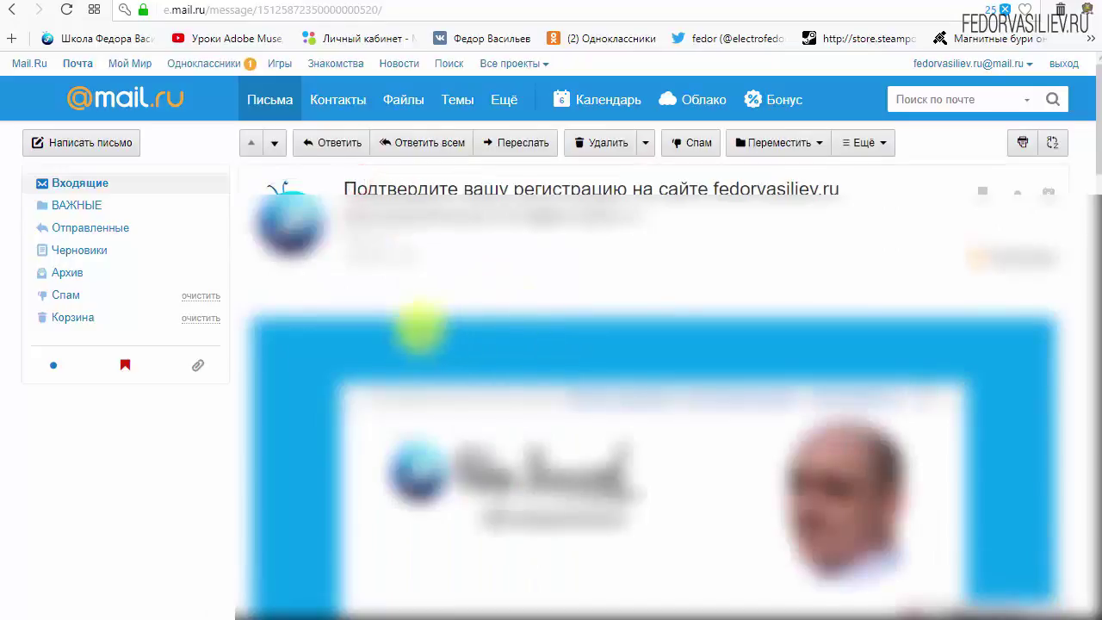
pyautogui.scroll(-5, 364, 315)
pyautogui.scroll(-2, 581, 294)
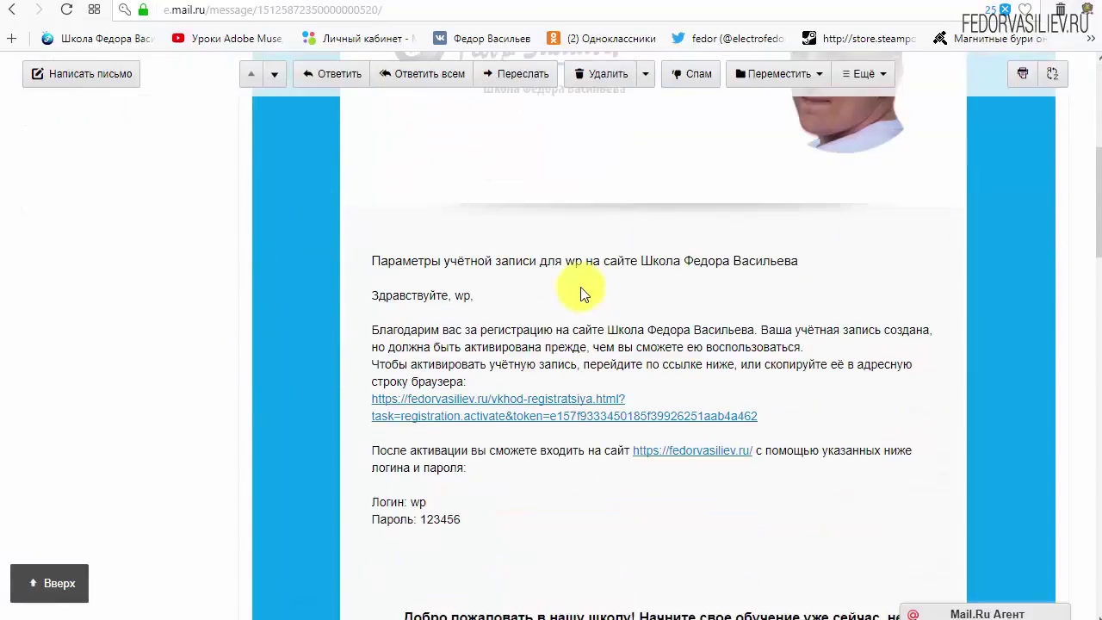
pyautogui.scroll(-2, 581, 294)
pyautogui.moveTo(465, 439); pyautogui.dragTo(374, 421)
pyautogui.click(564, 421)
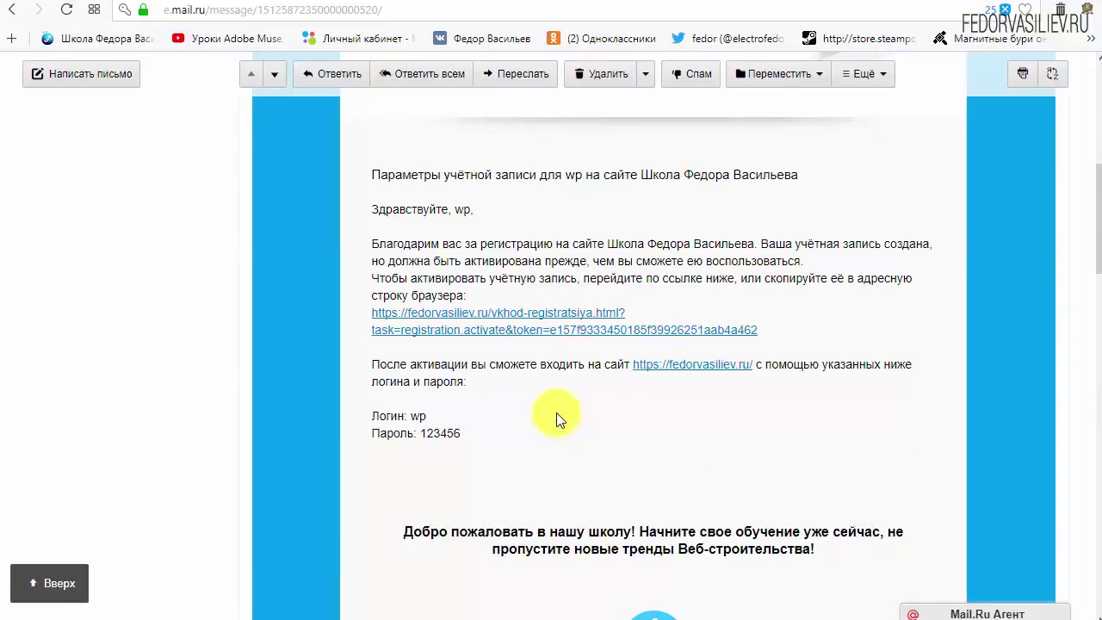
pyautogui.scroll(-6, 543, 409)
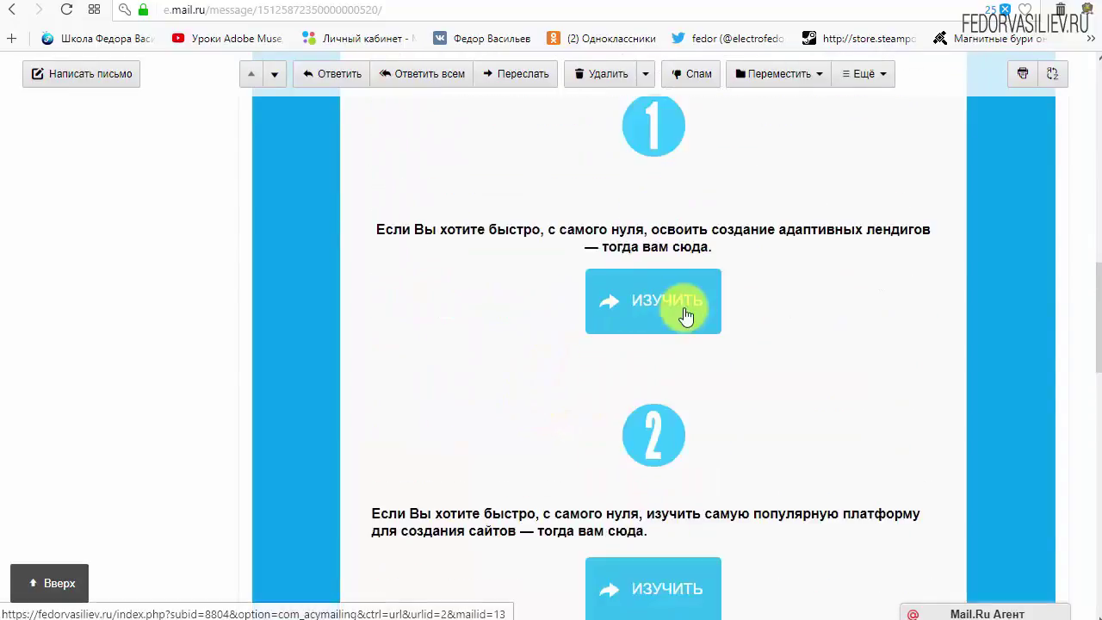
pyautogui.scroll(-3, 680, 310)
pyautogui.scroll(6, 500, 426)
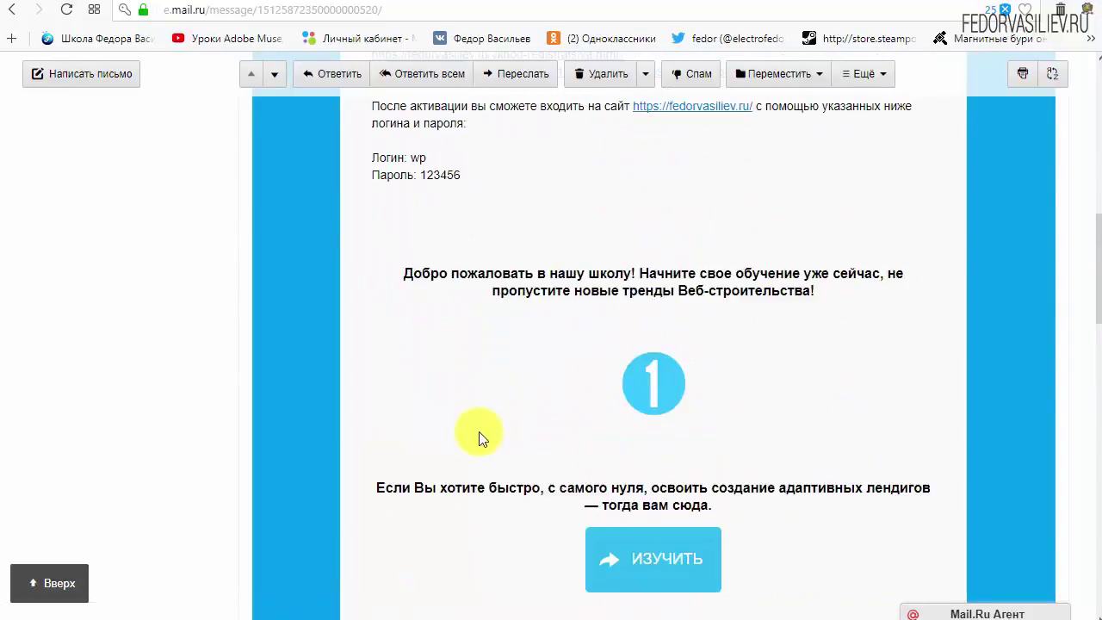
pyautogui.scroll(4, 480, 439)
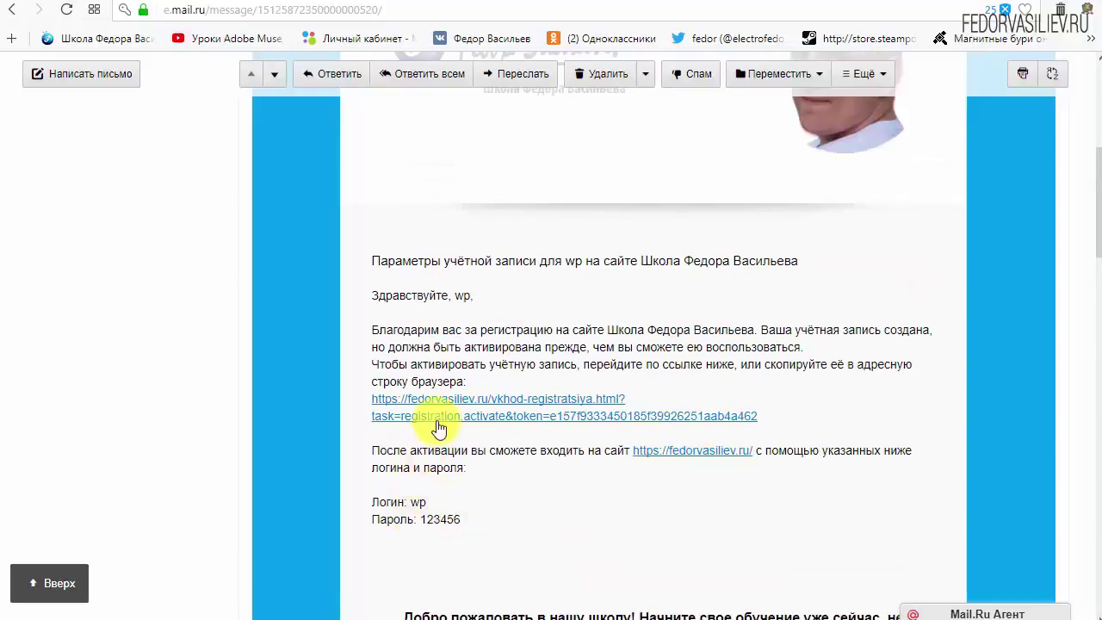
# Follow the activation link in the confirmation e-mail
pyautogui.moveTo(807, 415); pyautogui.dragTo(480, 399)
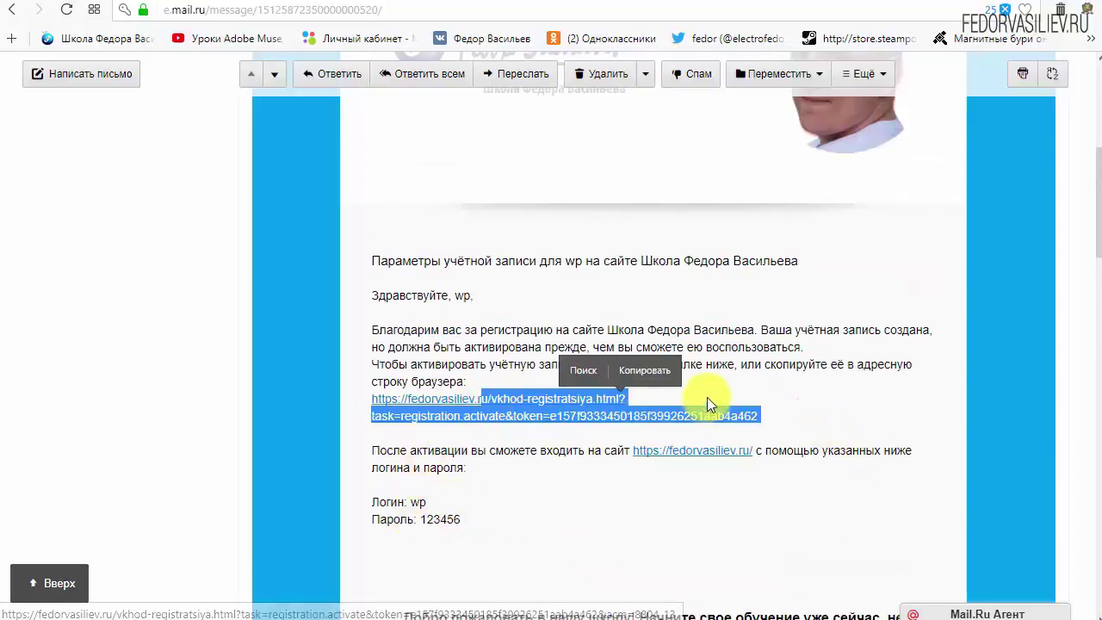
pyautogui.click(709, 439)
pyautogui.click(548, 398)
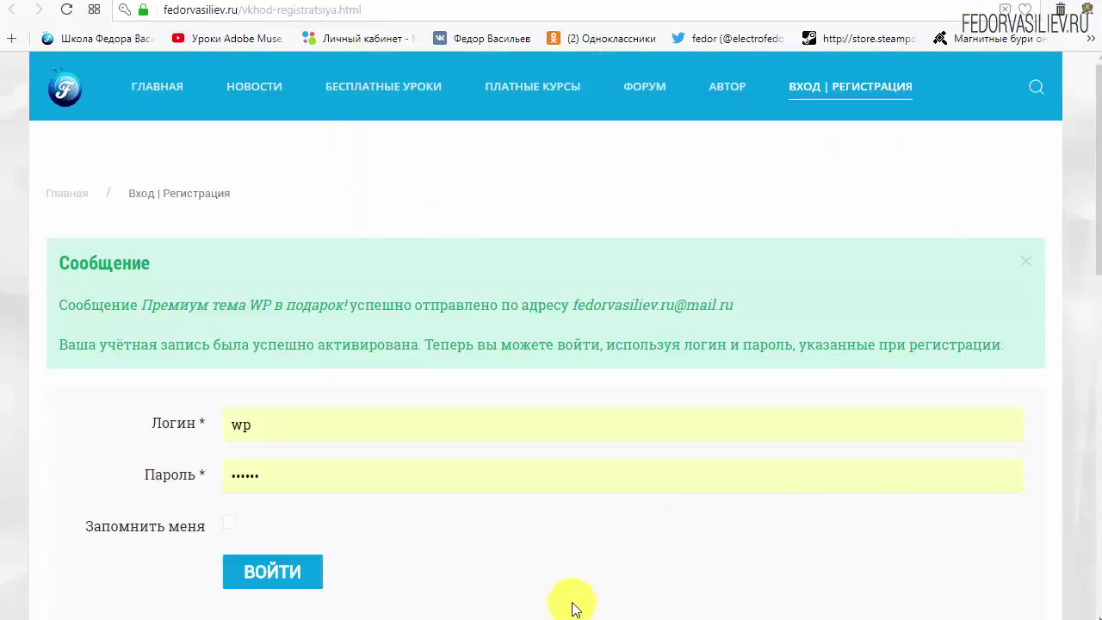
# Read the Сообщение notice confirming activation, then return to the Mail.ru tab
pyautogui.moveTo(60, 279); pyautogui.dragTo(204, 260)
pyautogui.click(204, 260)
pyautogui.moveTo(62, 303); pyautogui.dragTo(147, 304)
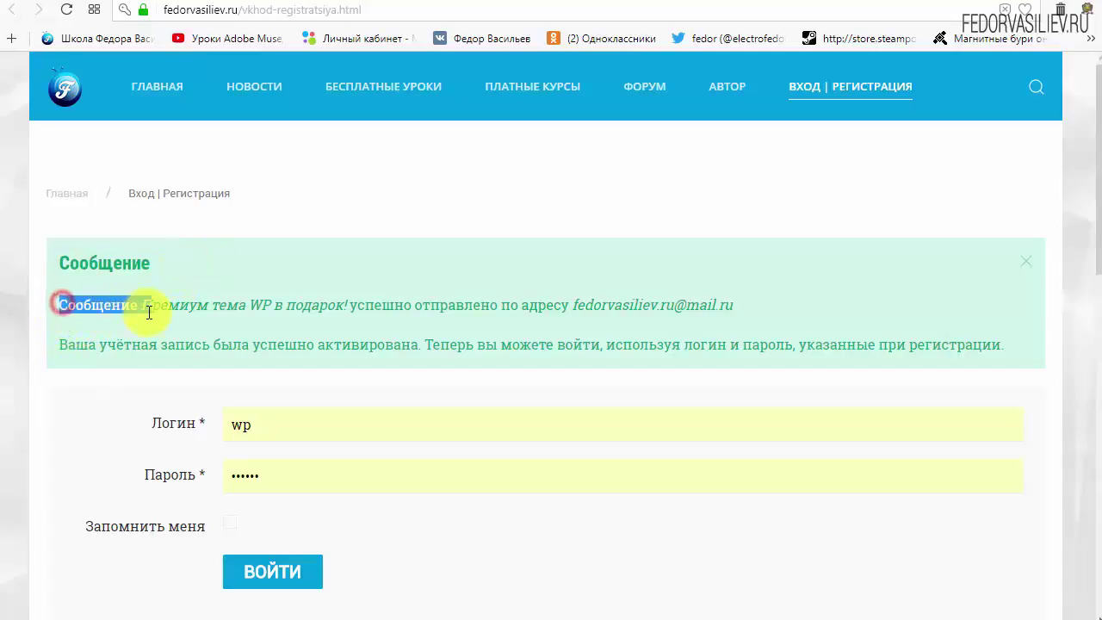
pyautogui.click(127, 305)
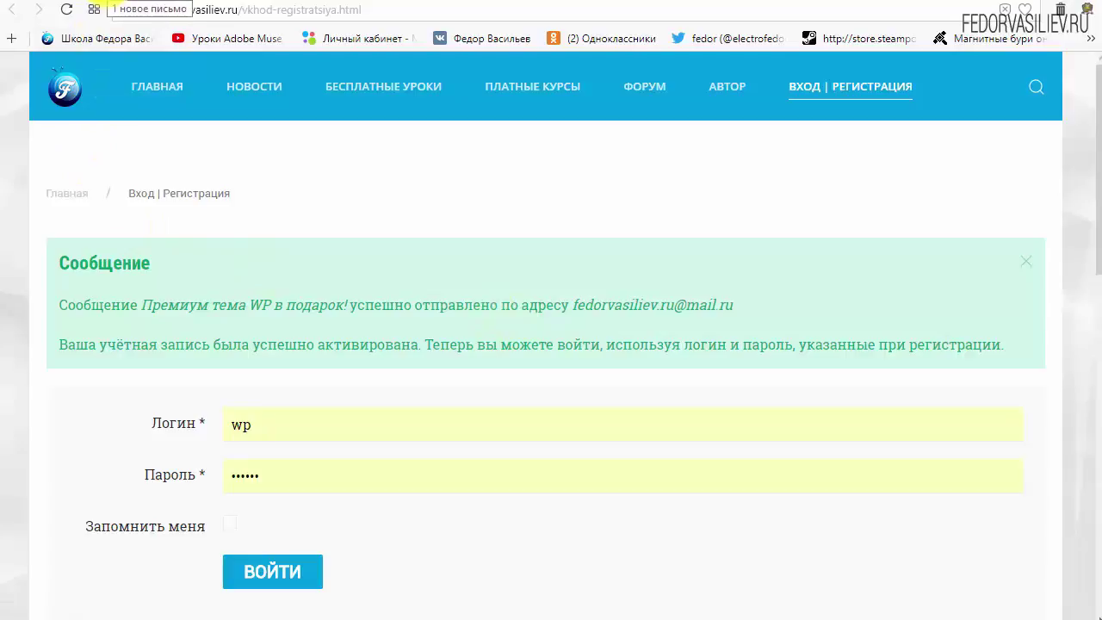
pyautogui.click(110, 4)
# Go back to the Входящие inbox message list
pyautogui.scroll(5, 334, 355)
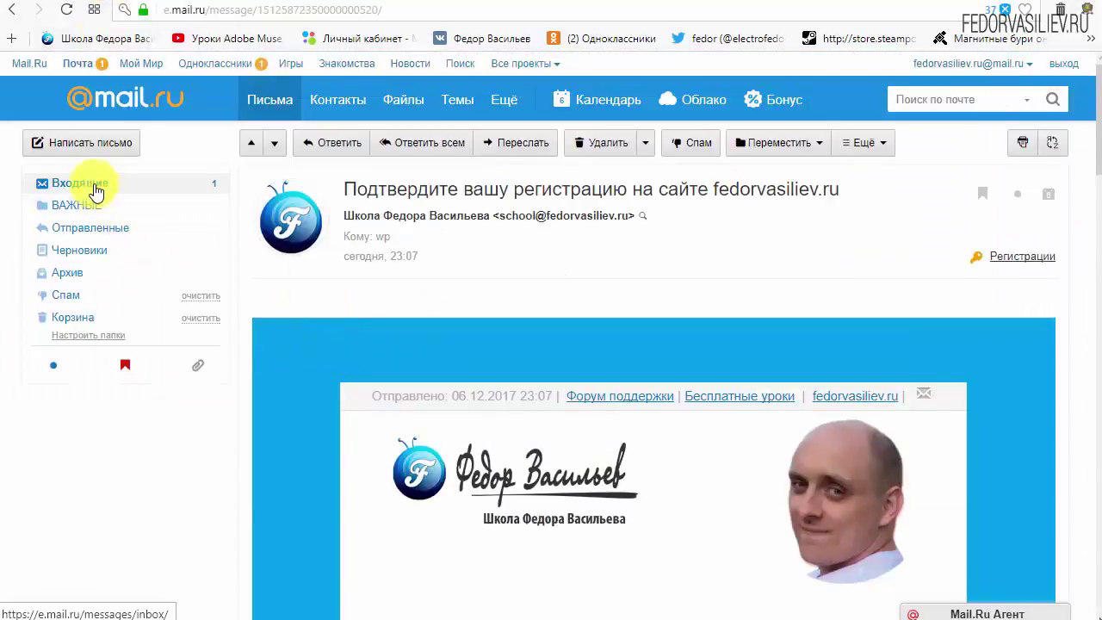
pyautogui.click(91, 184)
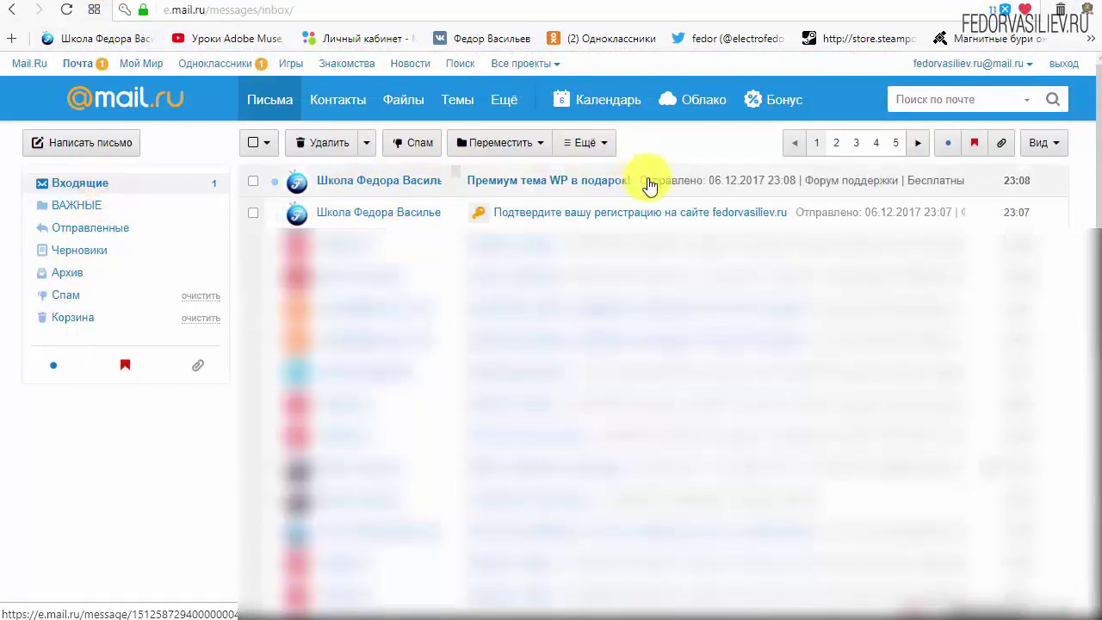